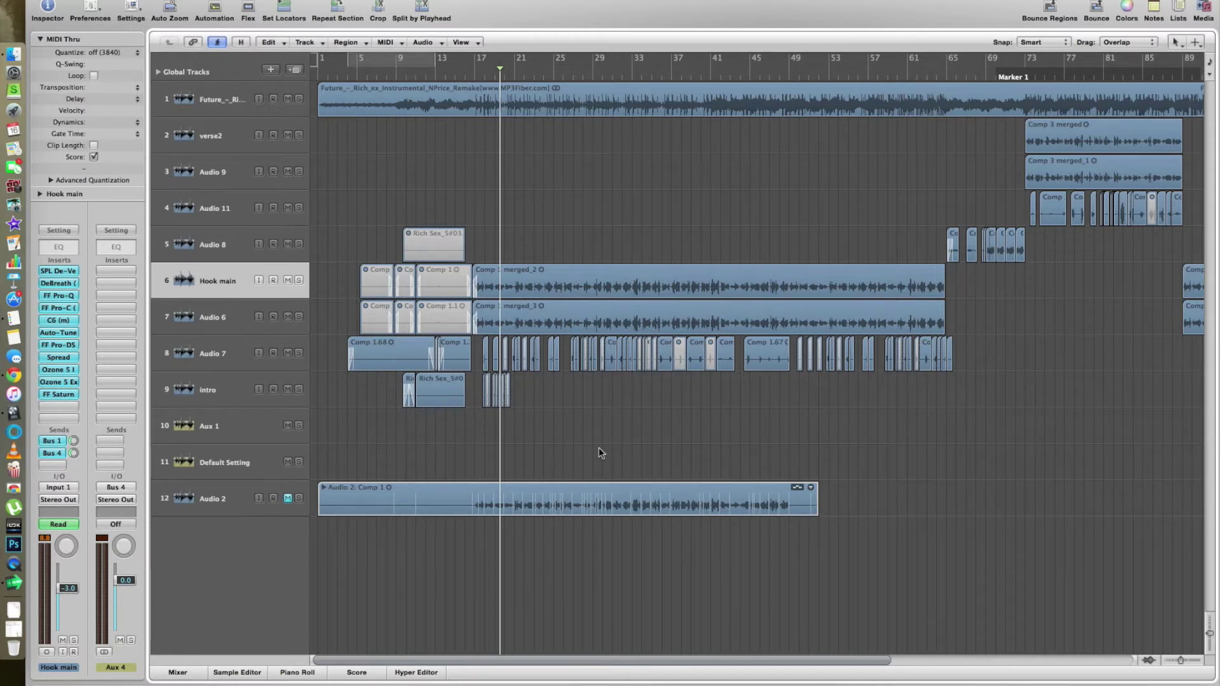
Switch to Chrome and review the Sweetwater pages for the Rode NTK, Reflexion Filter X, Scarlett 2i2 and DT 770 PRO
left_click(12, 375)
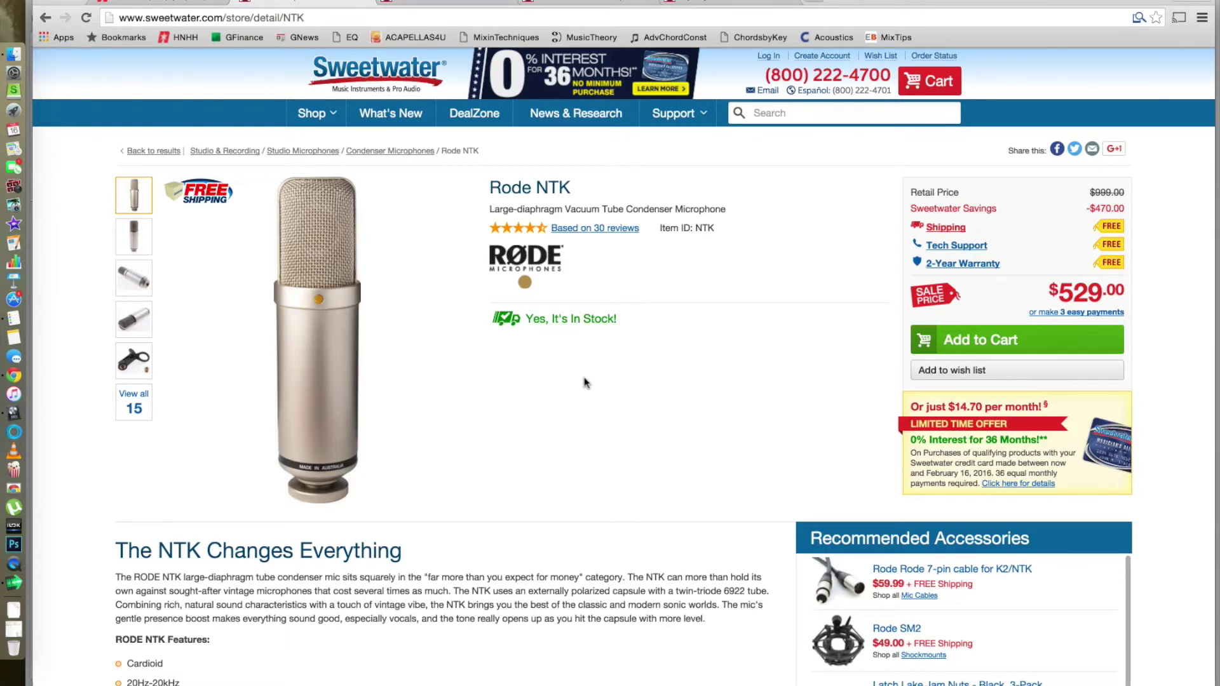
left_click(450, 9)
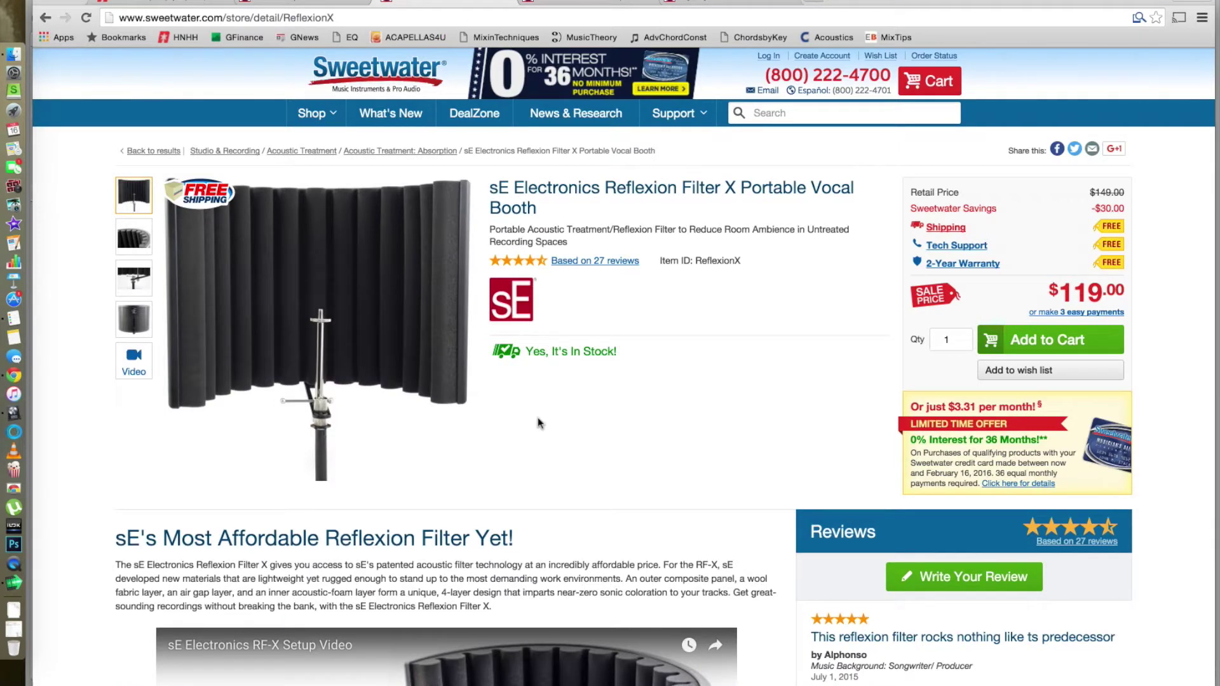
left_click(594, 6)
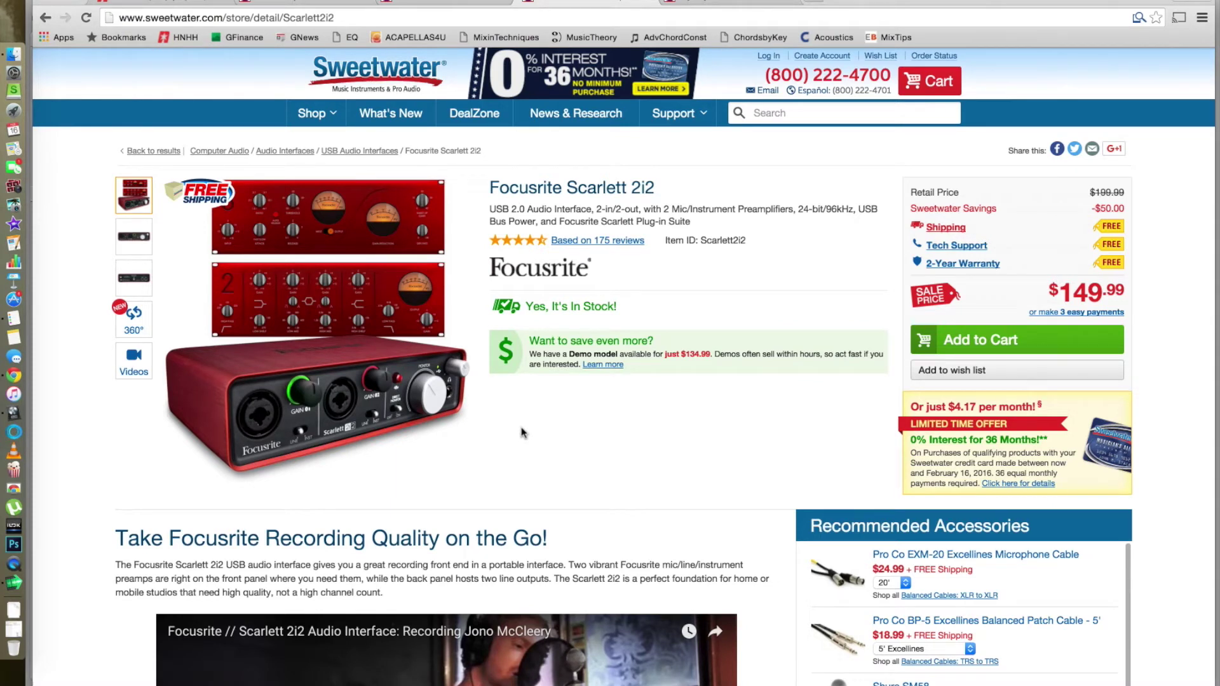
left_click(718, 3)
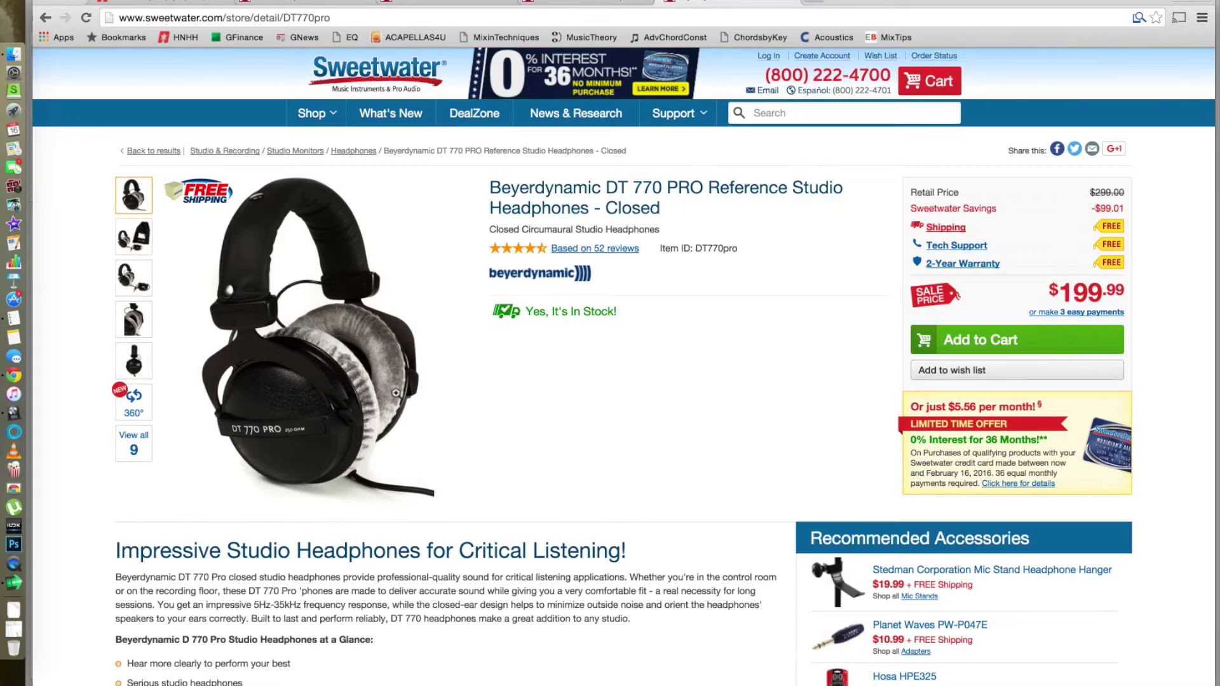
mouse_move(359, 326)
Switch back to Logic Pro and listen to the processed vocal mix from about bar 16 at a raised system volume
left_click(12, 414)
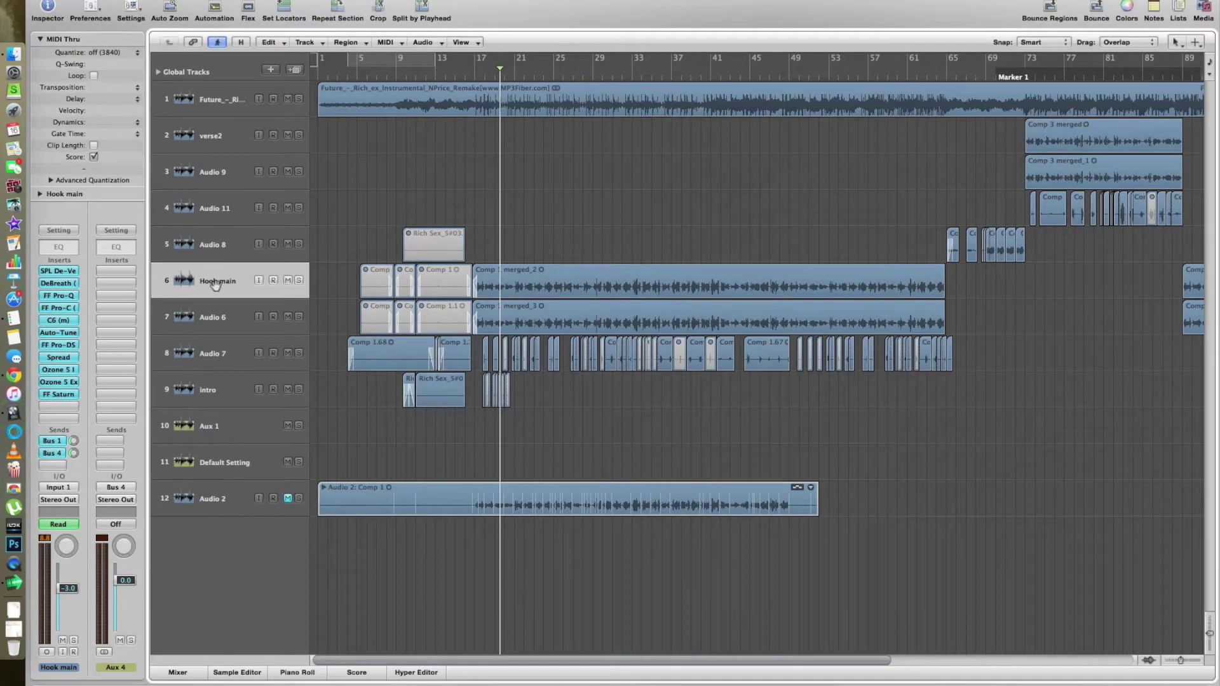
left_click(468, 75)
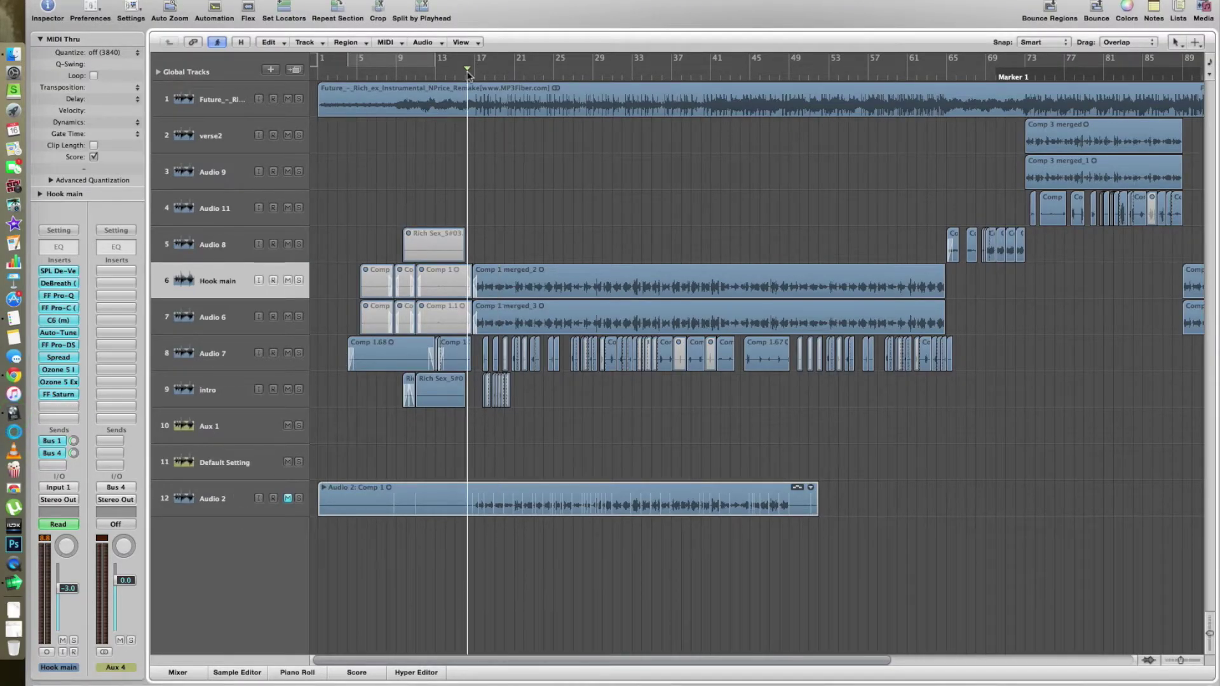
left_click(465, 79)
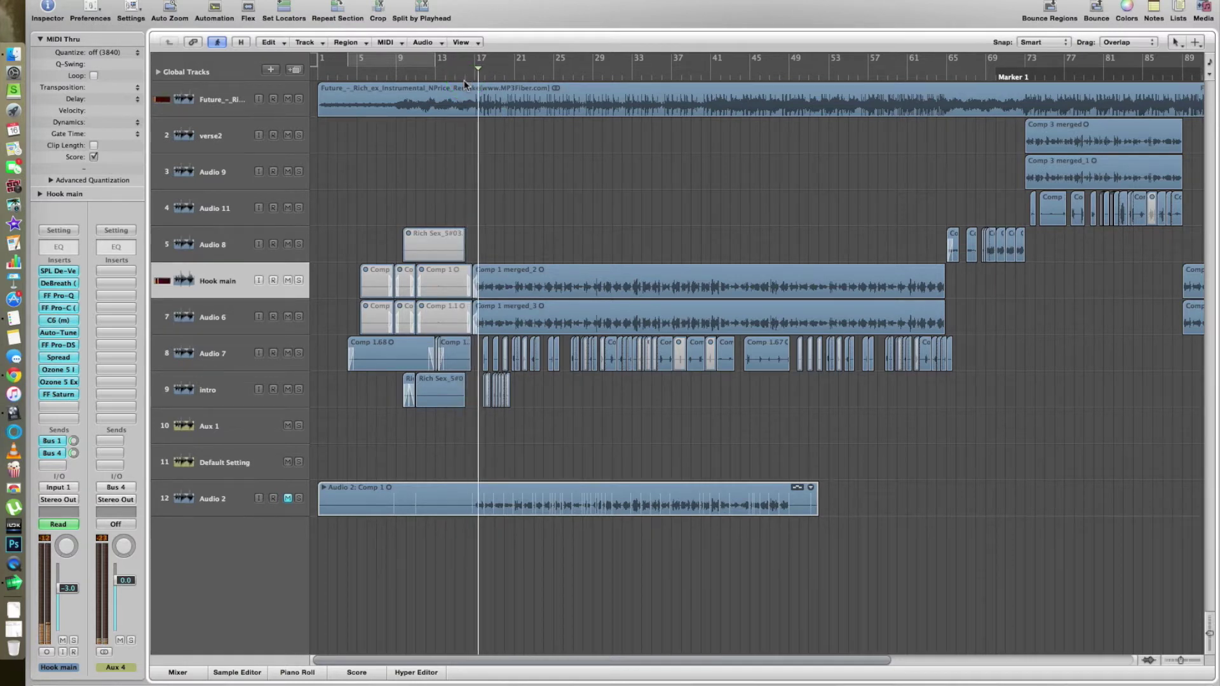
key("XF86AudioRaiseVolume")
key("XF86AudioRaiseVolume")
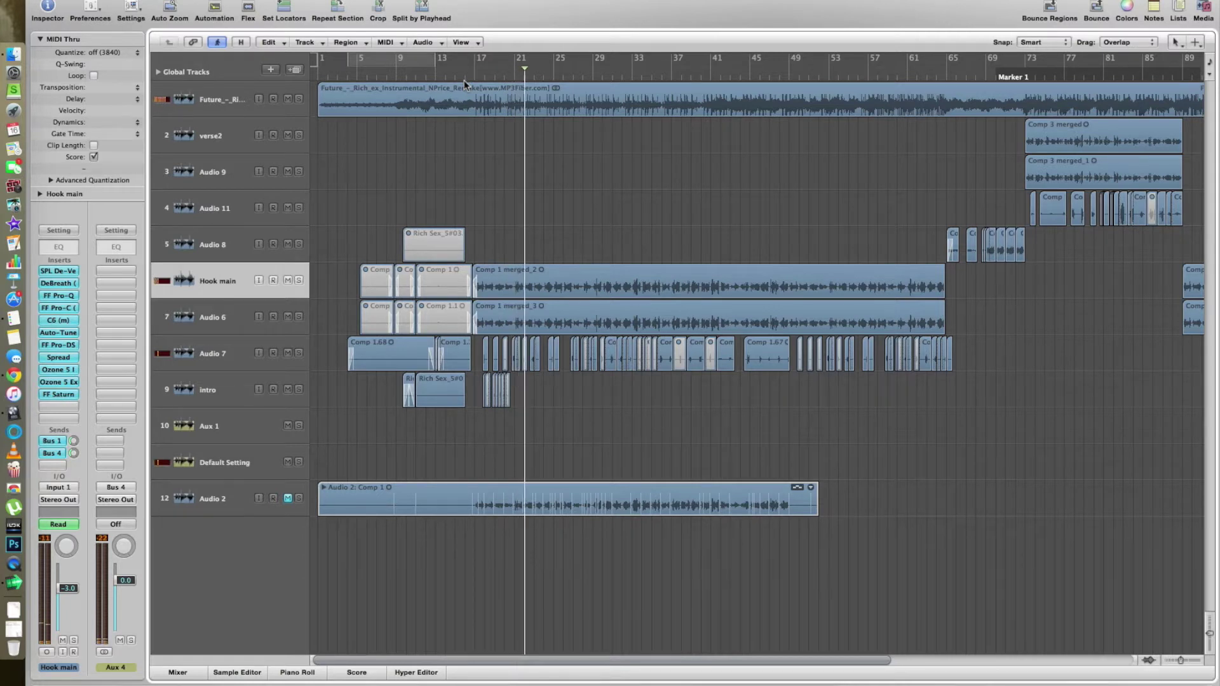
key("space")
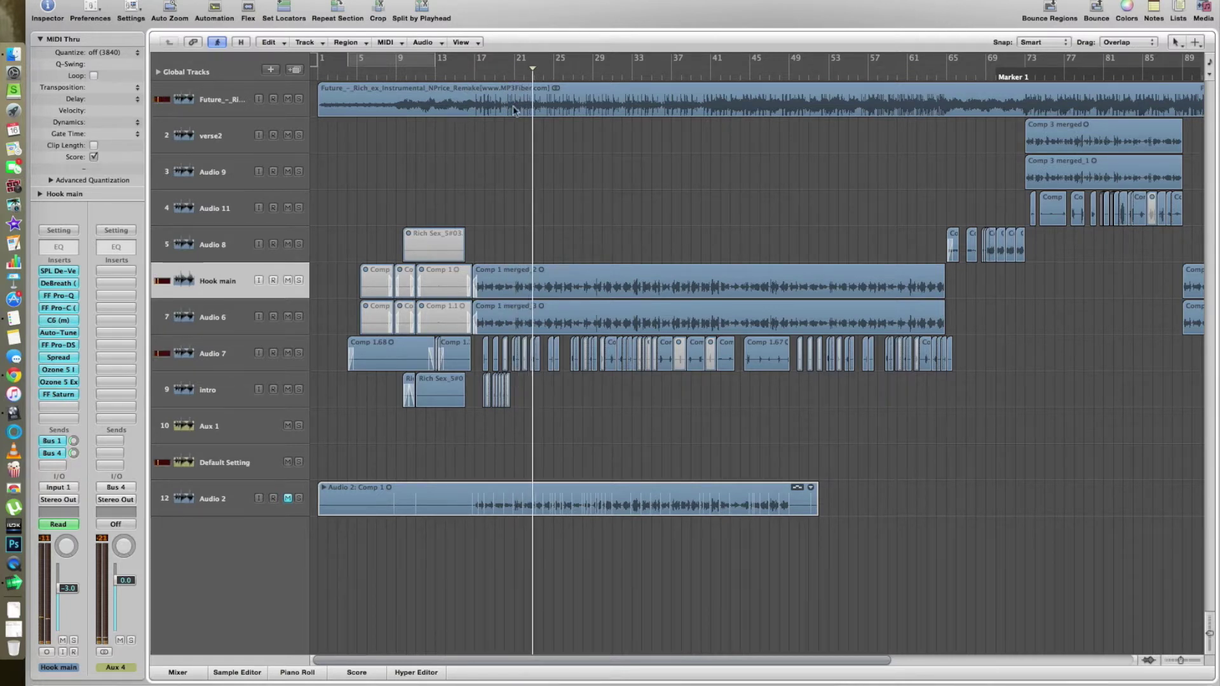
Mute the Hook main and Audio 6 tracks, unmute Audio 2, and play the raw vocal from about bar 16
left_click(287, 280)
left_click(287, 317)
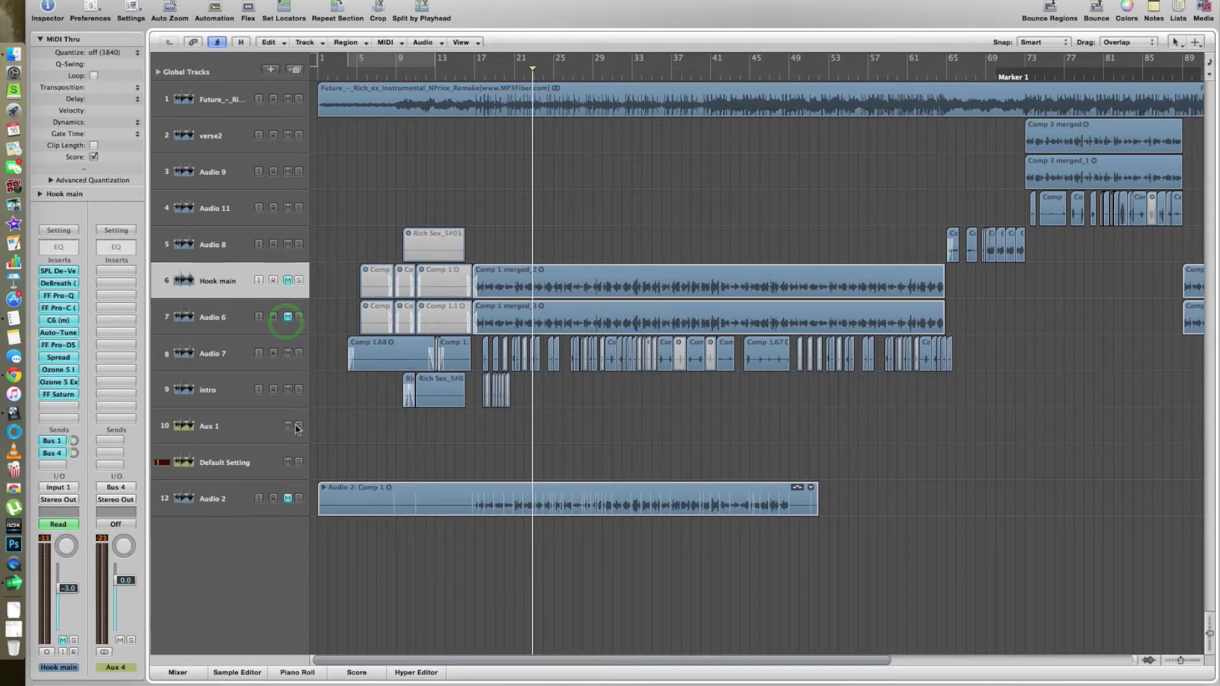
left_click(287, 498)
left_click(471, 185)
left_click(468, 73)
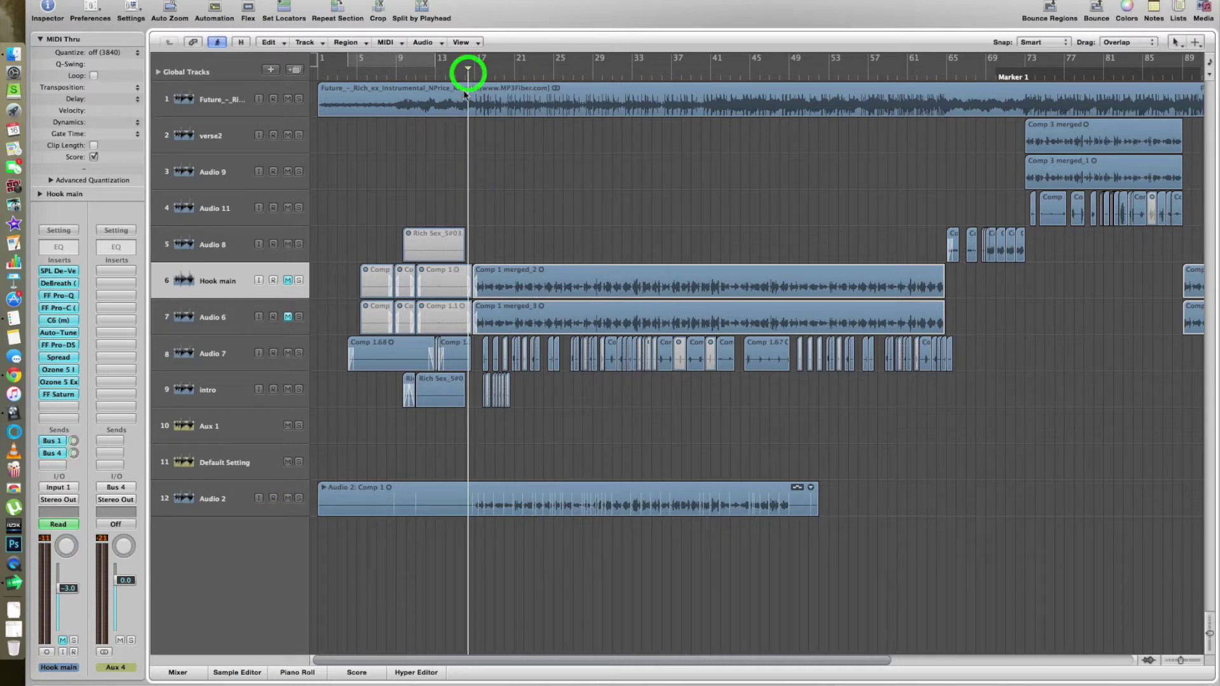
key("space")
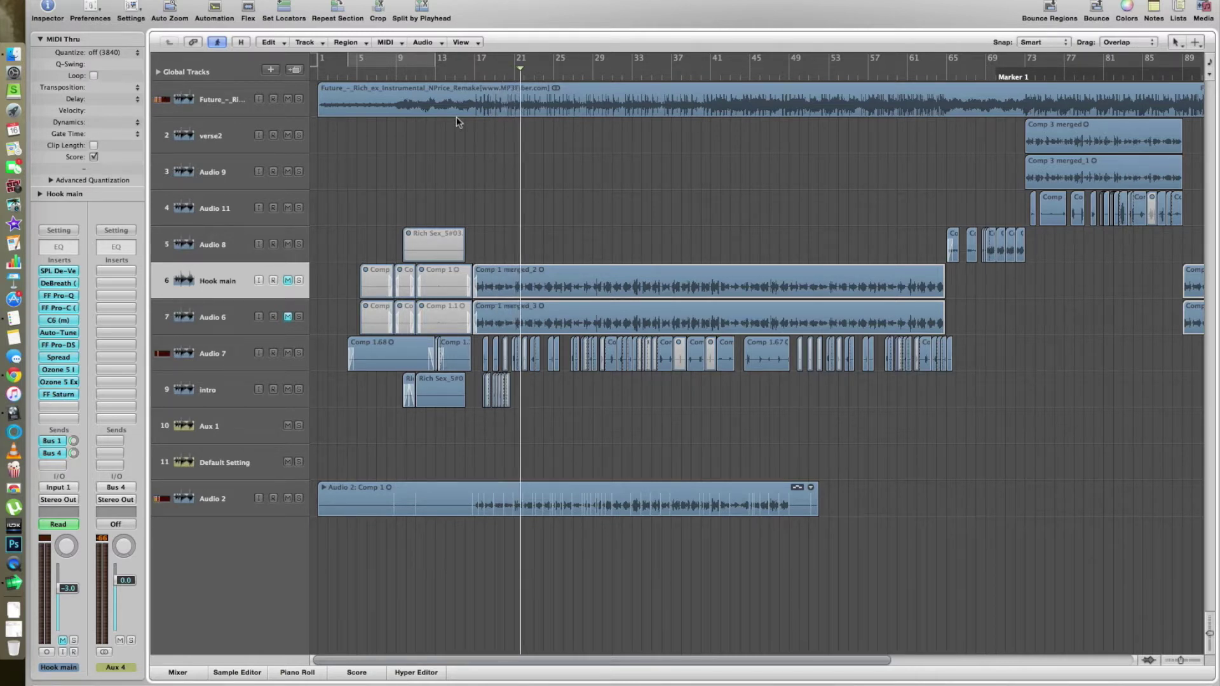
Return the playhead to about bar 16, mute Audio 2, Audio 7 and intro, and unmute and select Hook main
left_click(465, 68)
left_click(288, 498)
left_click(289, 282)
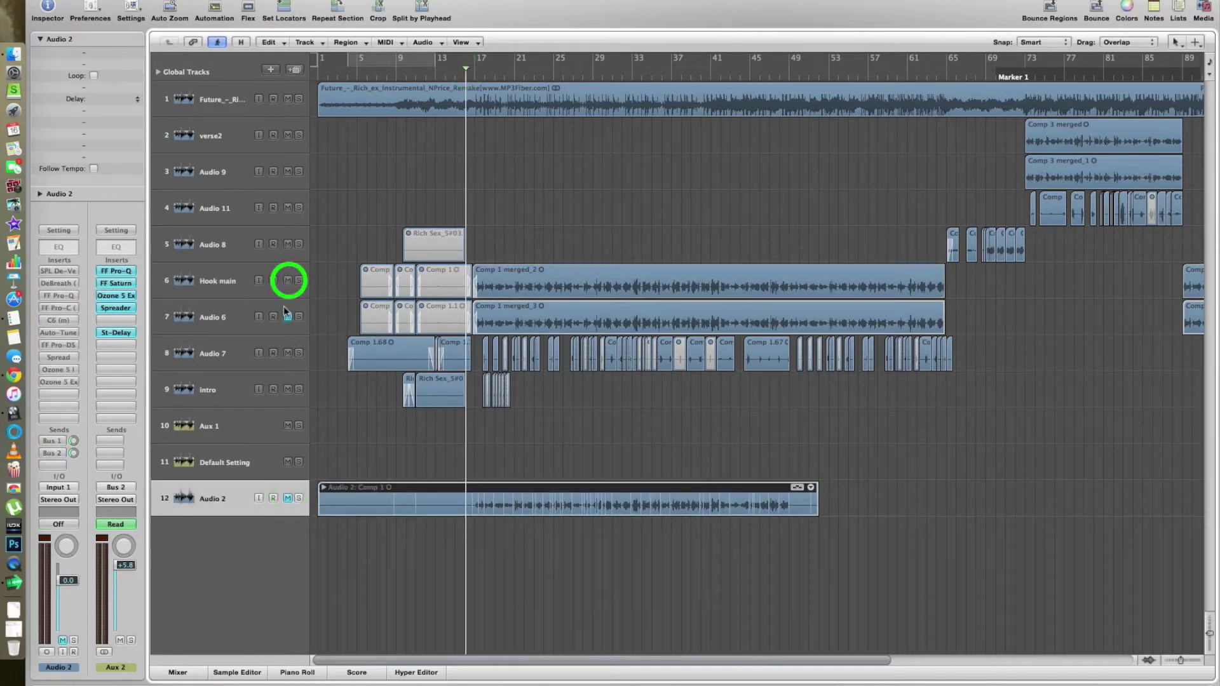
left_click(220, 281)
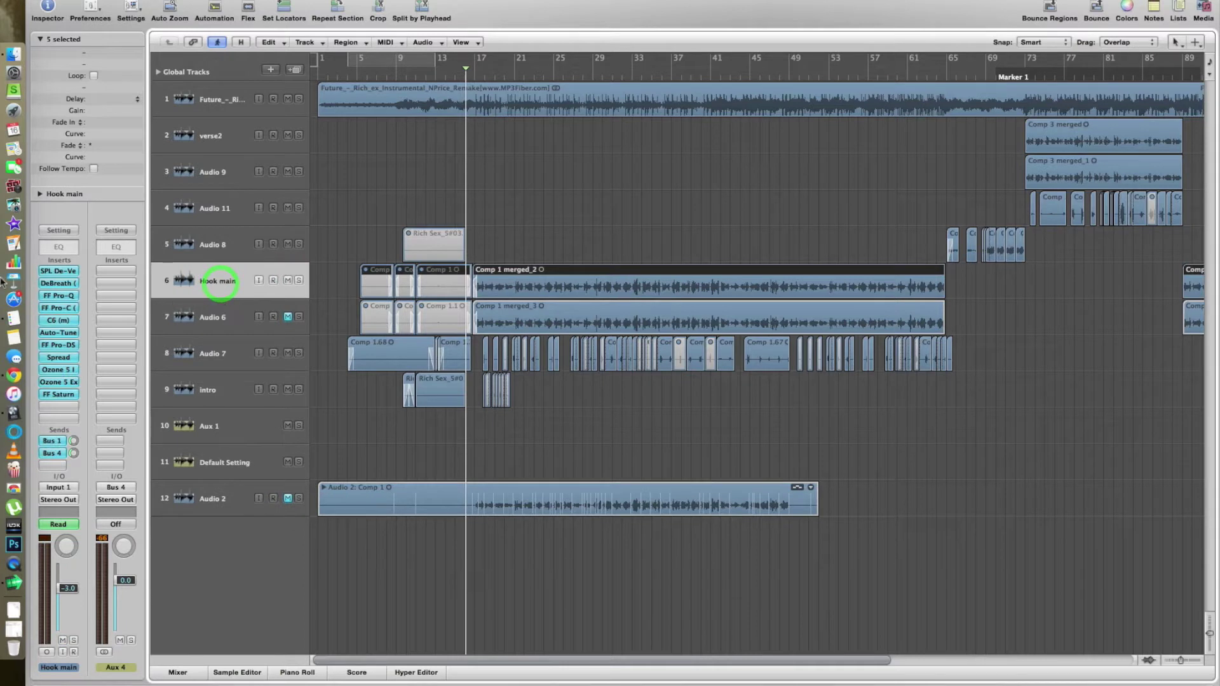
left_click(288, 353)
left_click(288, 389)
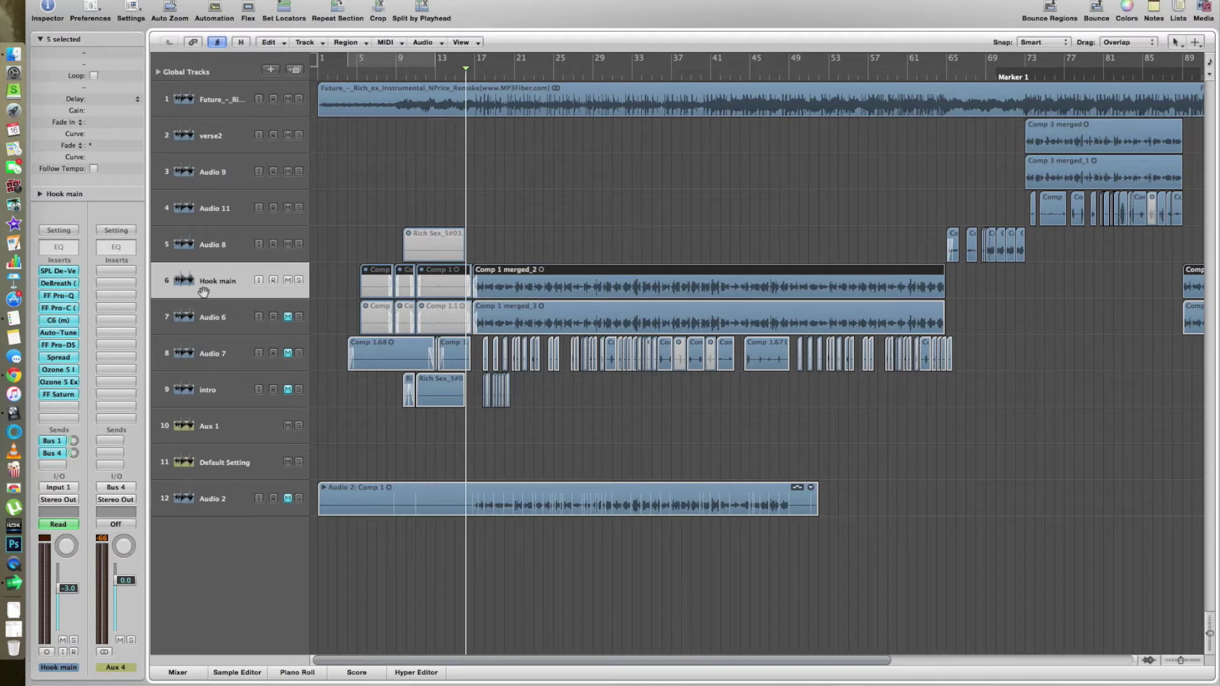
Bypass the Hook main inserts from DeBreath through FF Saturn, along with the Bus 1 and Bus 4 sends
left_click(63, 295)
left_click(63, 308, "alt")
left_click(63, 321, "alt")
left_click(61, 333, "alt")
left_click(63, 346, "alt")
left_click(63, 358, "alt")
left_click(62, 369, "alt")
left_click(63, 382, "alt")
left_click(62, 394, "alt")
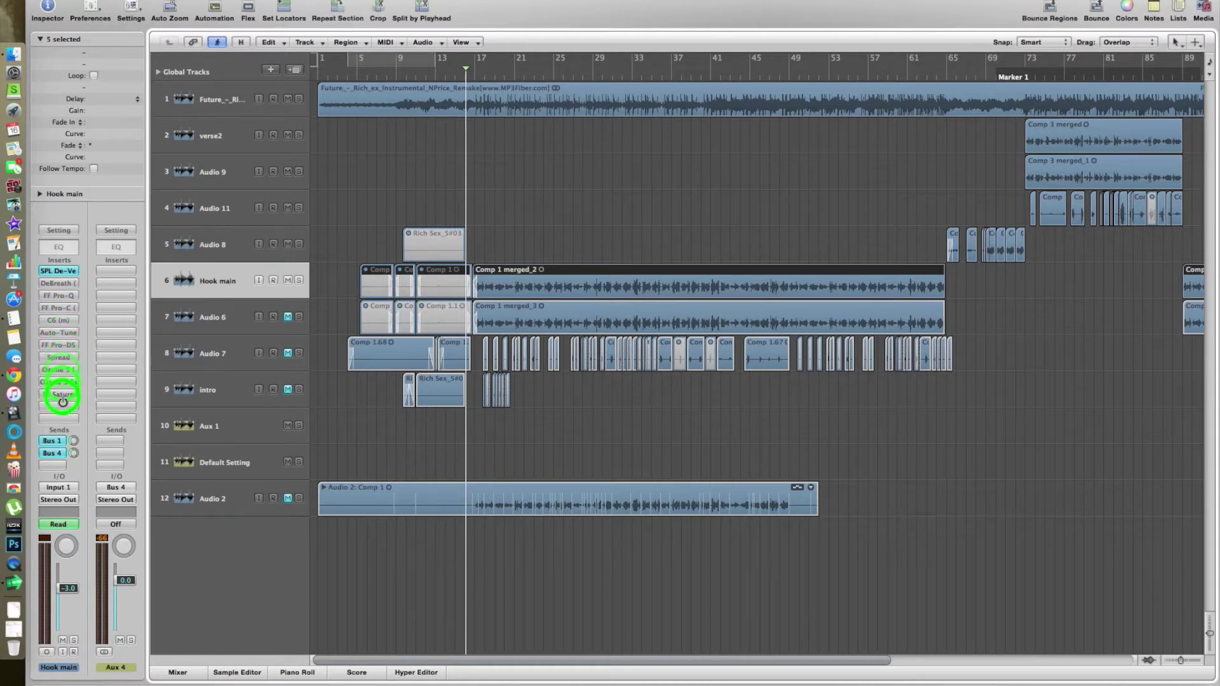
left_click(54, 440, "alt")
left_click(53, 451, "alt")
left_click(54, 441)
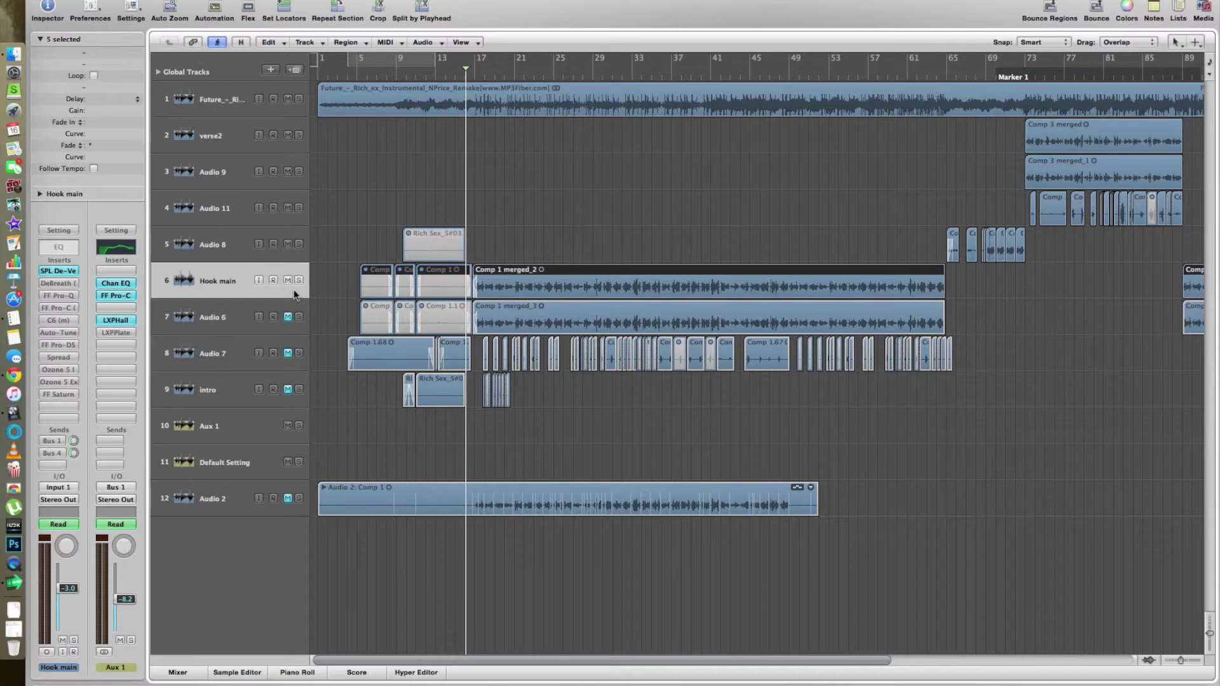
Open Hook main's SPL De-Verb plug-in clear of its track, solo the track, and place the playhead between bars 16 and 17
double_click(69, 276)
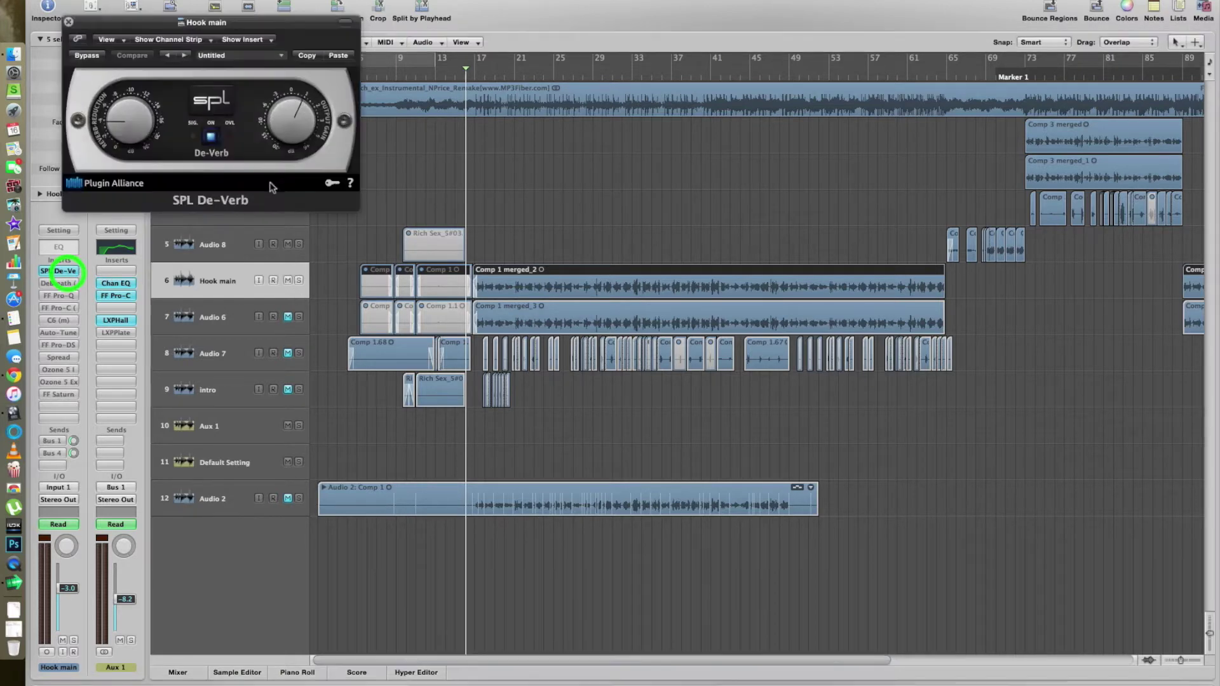
left_click_drag(180, 24, 626, 390)
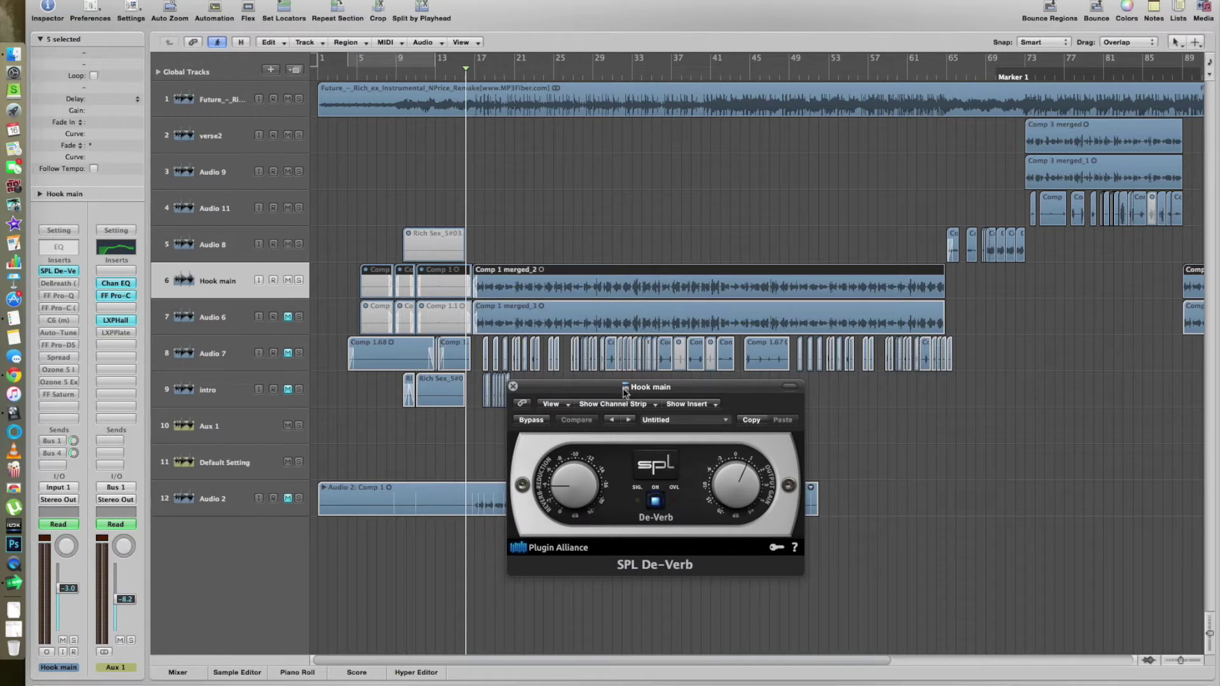
left_click_drag(625, 390, 643, 383)
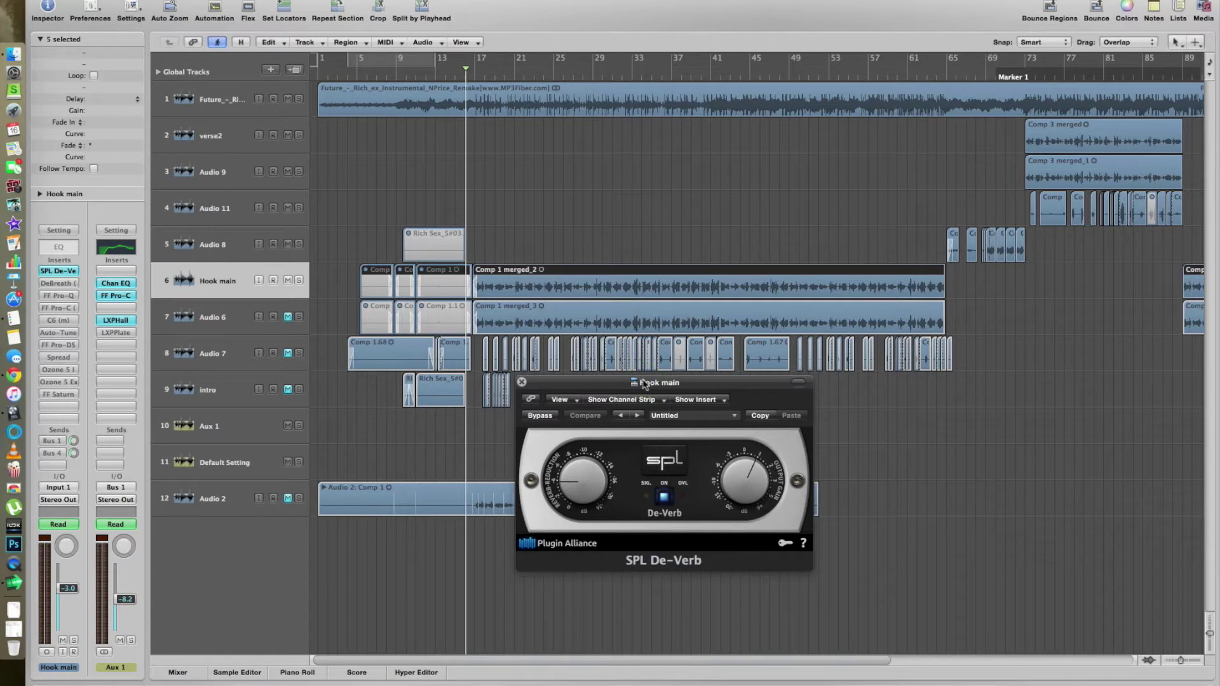
left_click_drag(645, 384, 642, 379)
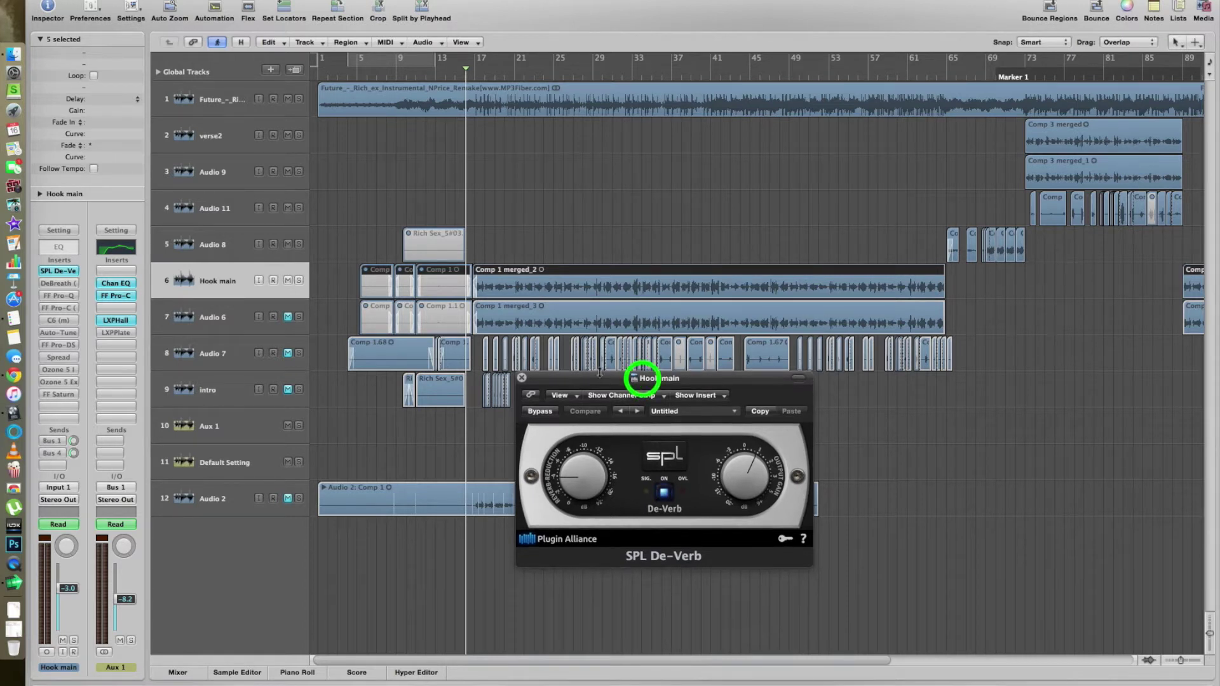
left_click(299, 280)
left_click(471, 75)
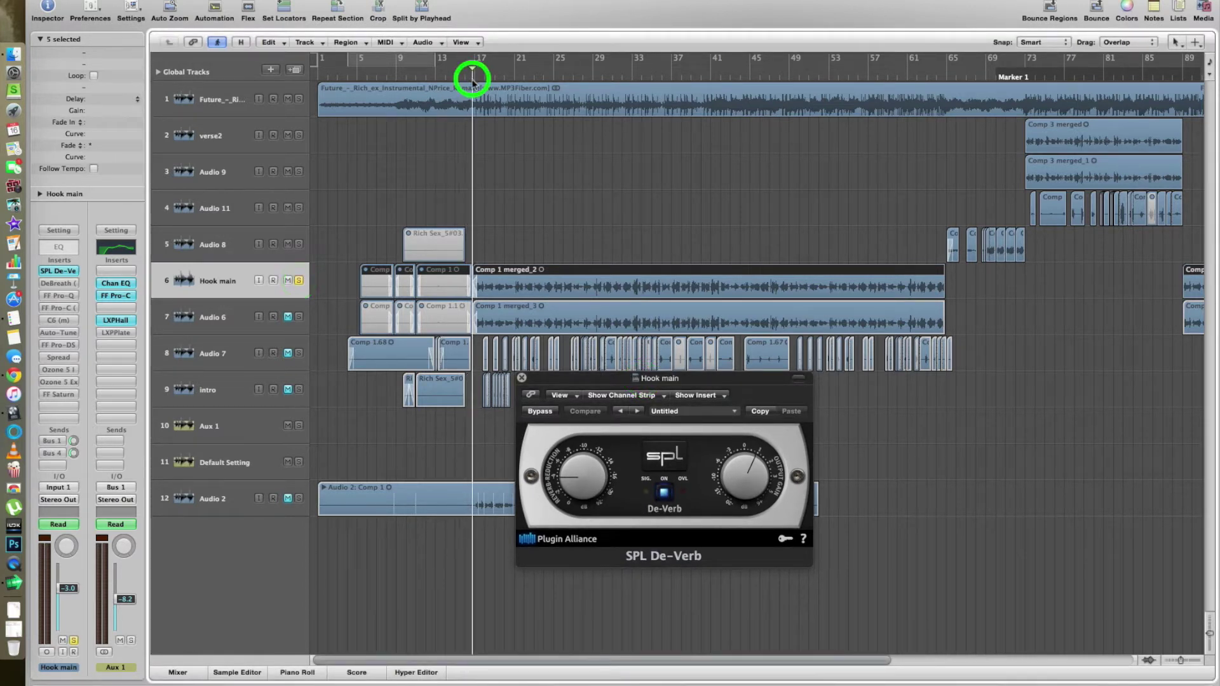
Audition De-Verb's reverb reduction from minimum up to about its midpoint during playback, and bypass the plug-in for comparison
left_click_drag(577, 486, 589, 504)
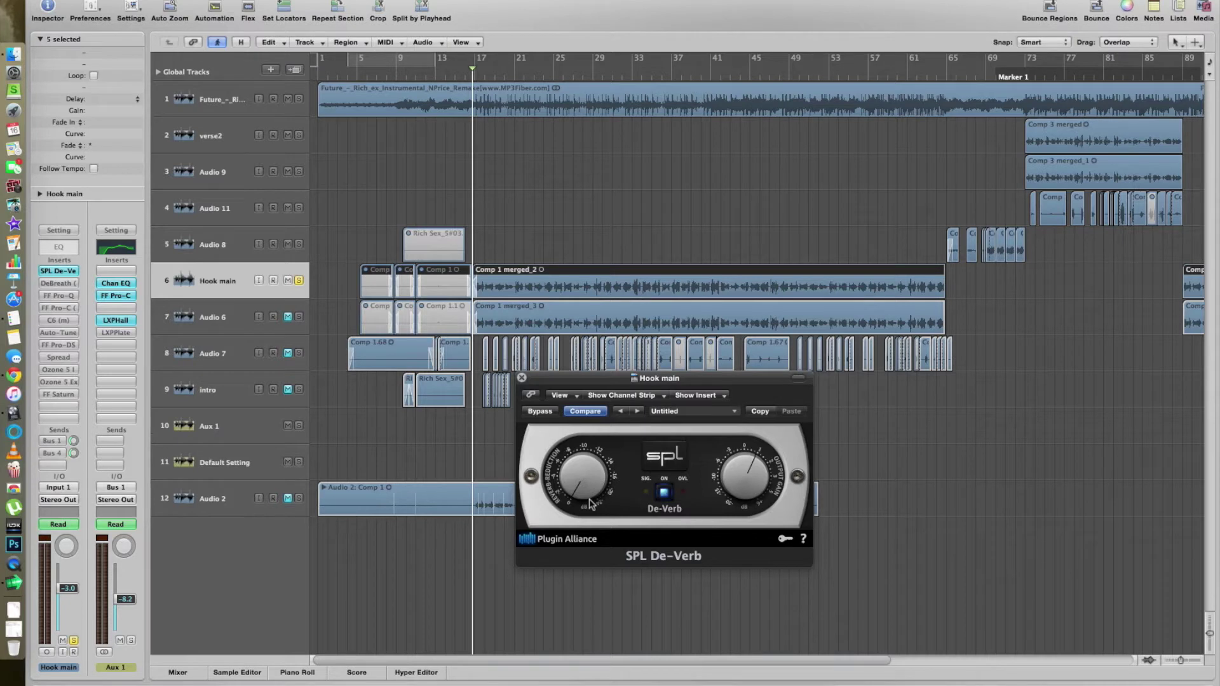
key("XF86AudioRaiseVolume")
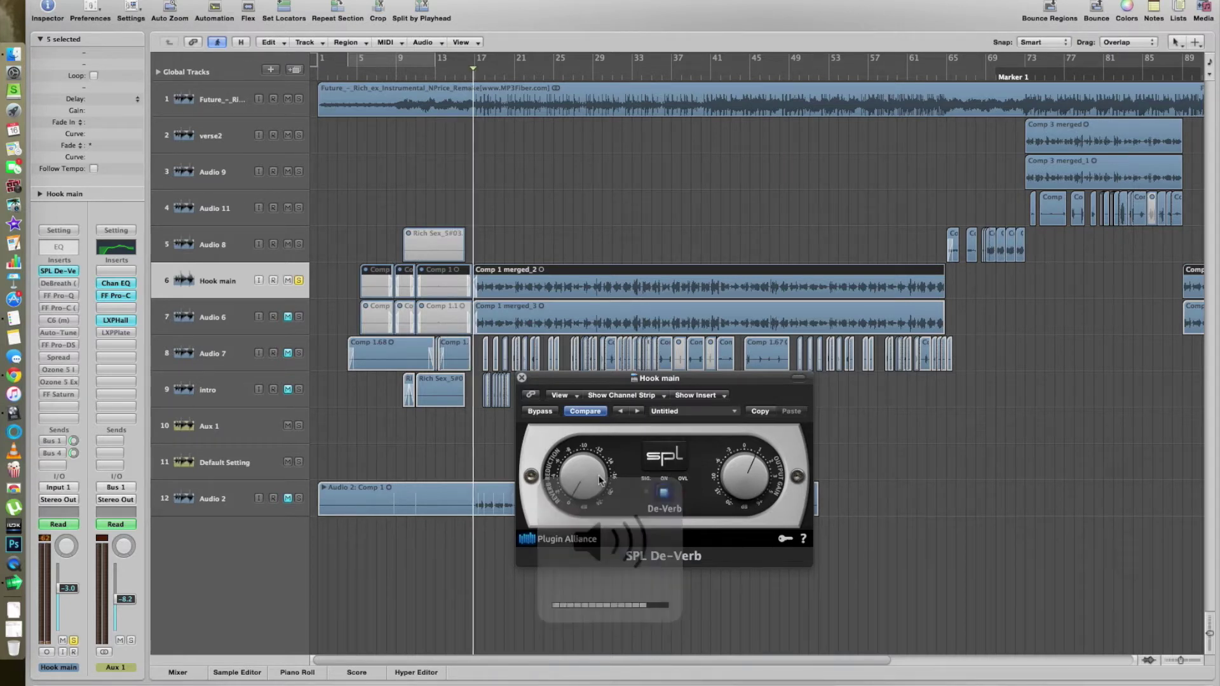
left_click_drag(585, 485, 586, 431)
left_click(545, 412)
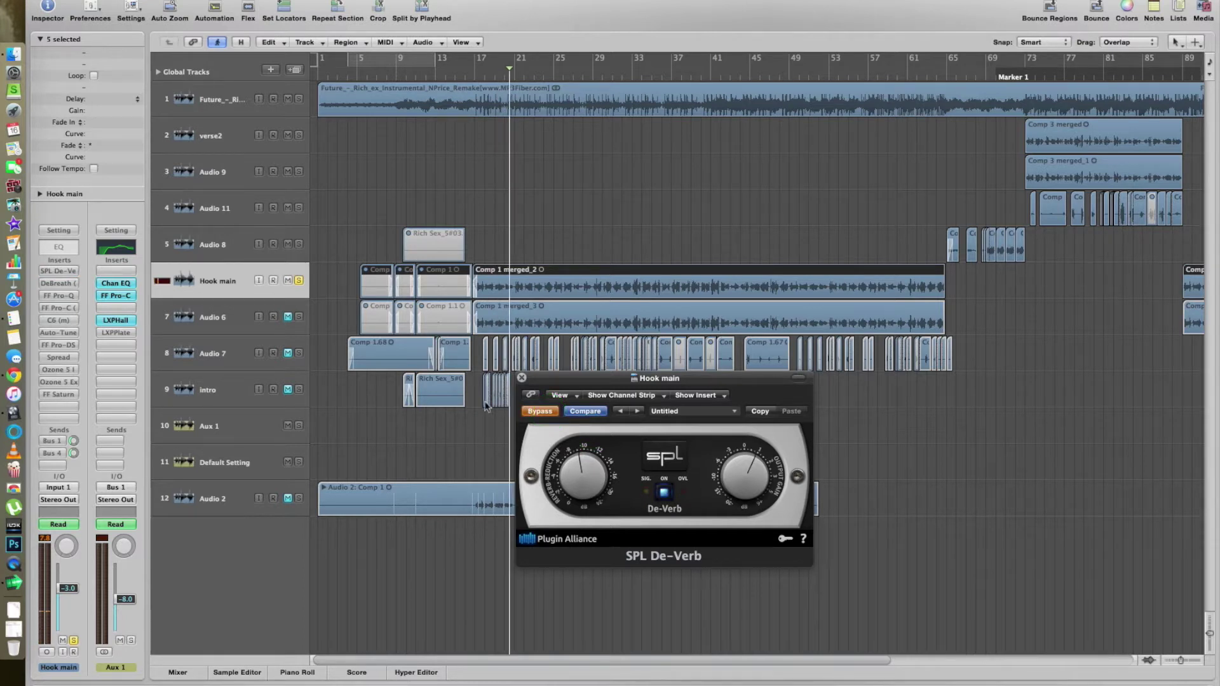
Take SPL De-Verb out of bypass, raise its reverb reduction well past the midpoint, and close the plug-in
left_click_drag(579, 488, 578, 518)
left_click(539, 411)
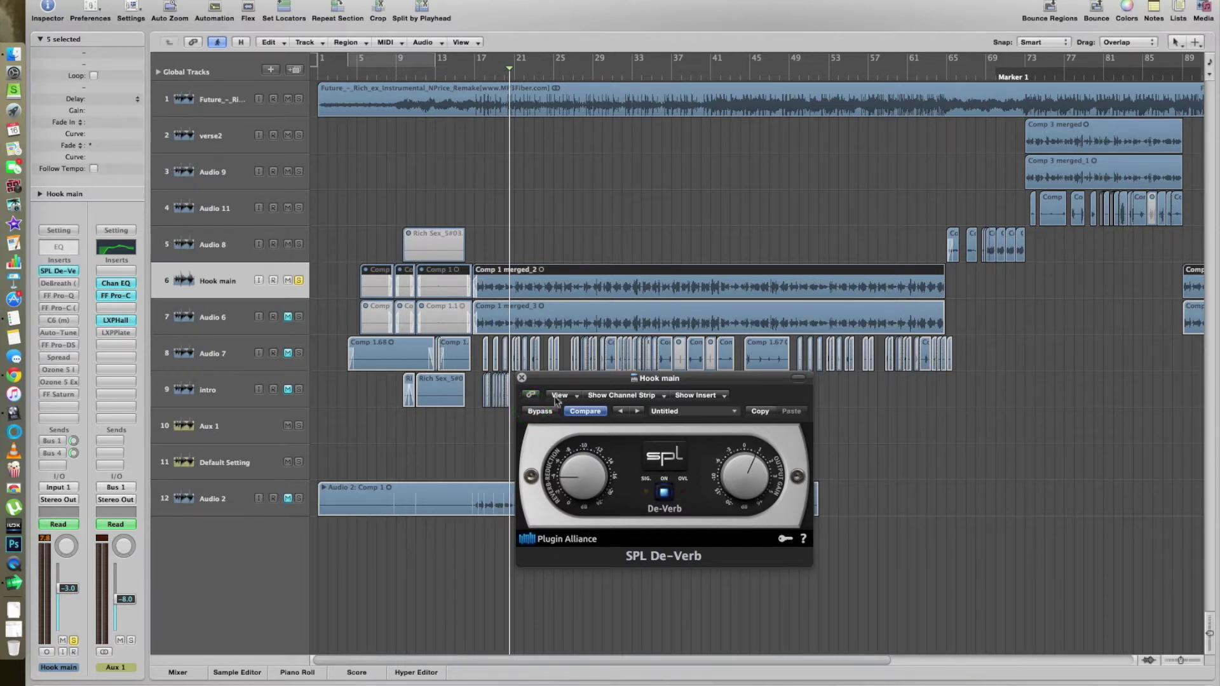
left_click_drag(580, 487, 609, 436)
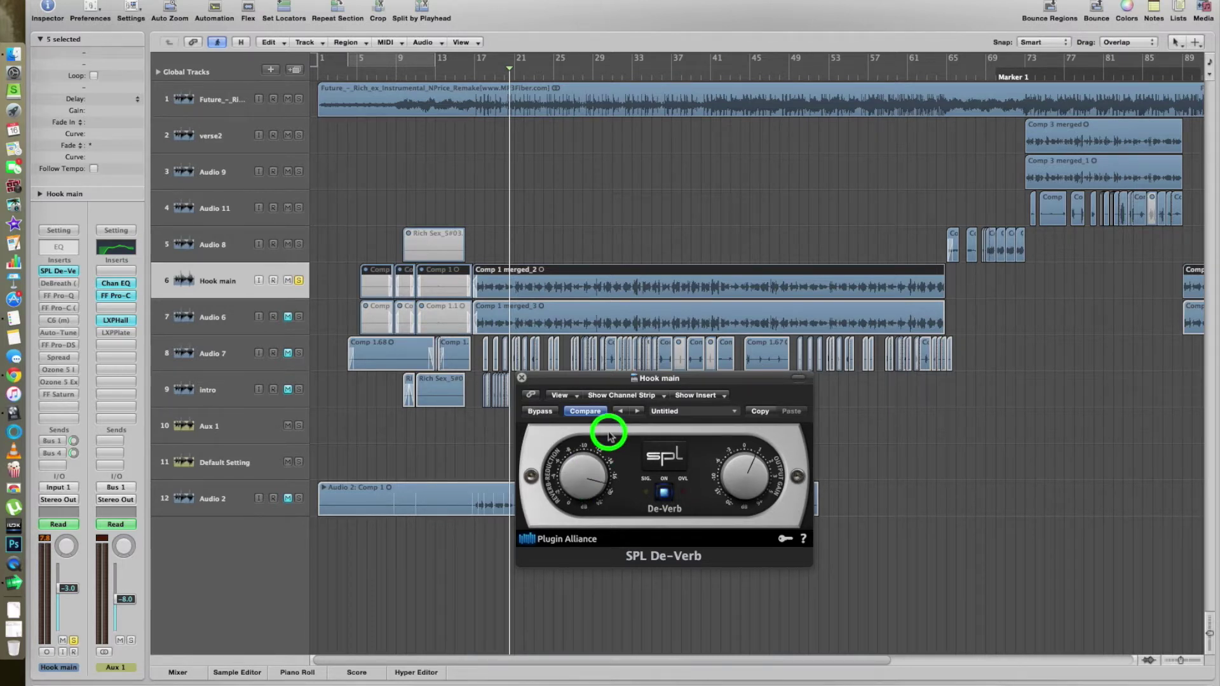
left_click(522, 378)
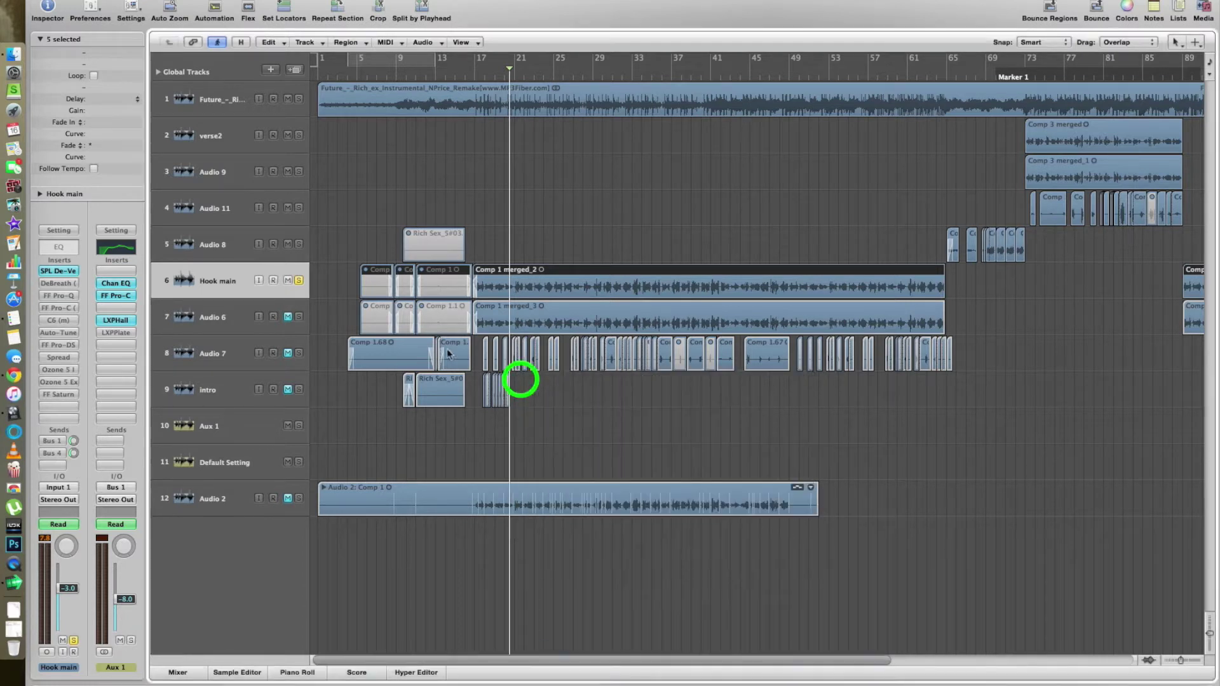
Activate and open the DeBreath plug-in on Hook main, examine its reduction control, and close it
left_click(57, 283)
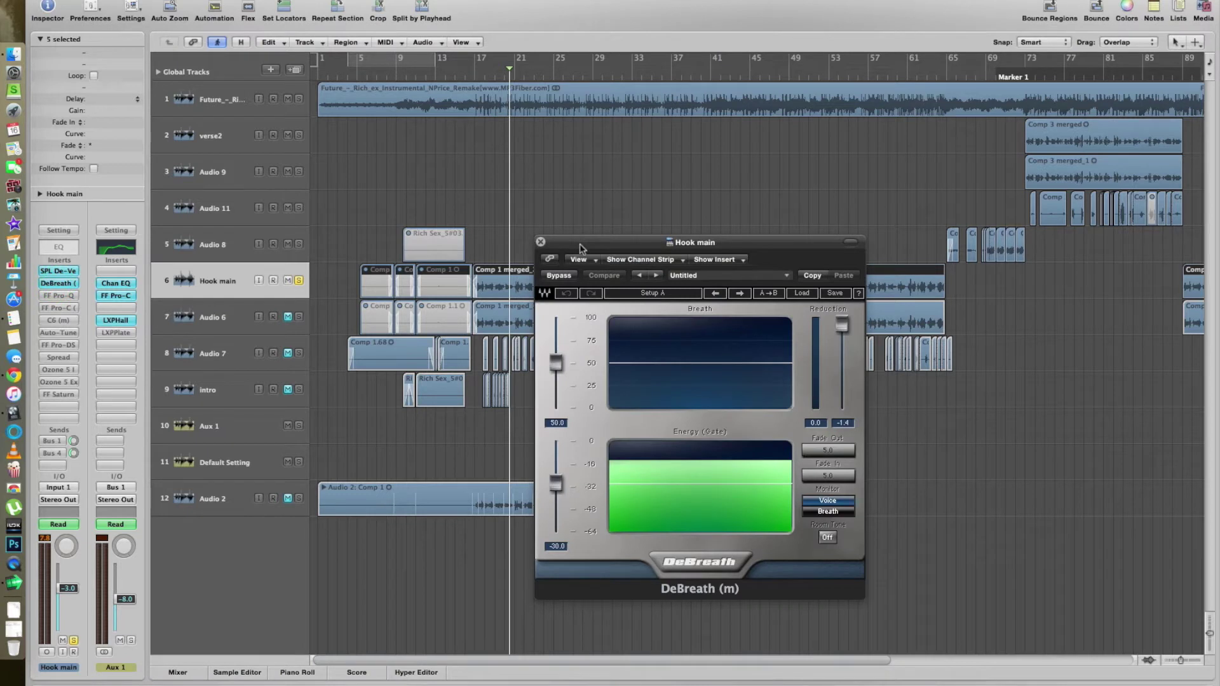
left_click_drag(581, 248, 624, 253)
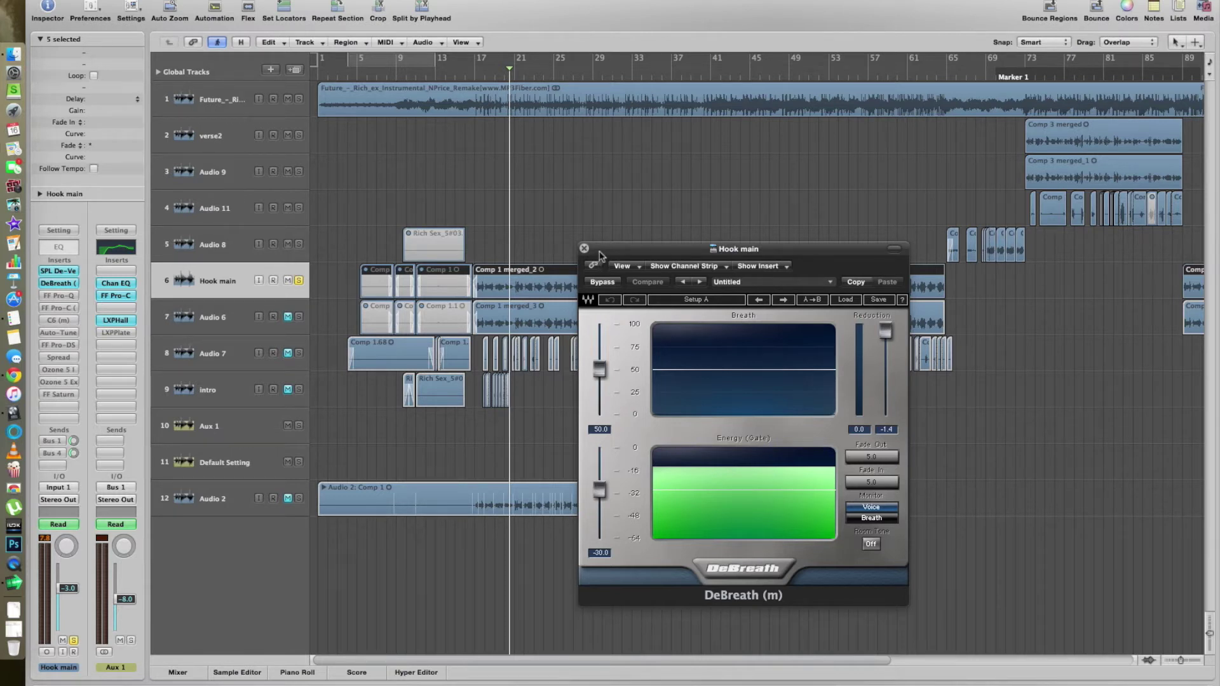
left_click_drag(600, 256, 577, 261)
left_click(807, 342)
left_click(862, 339)
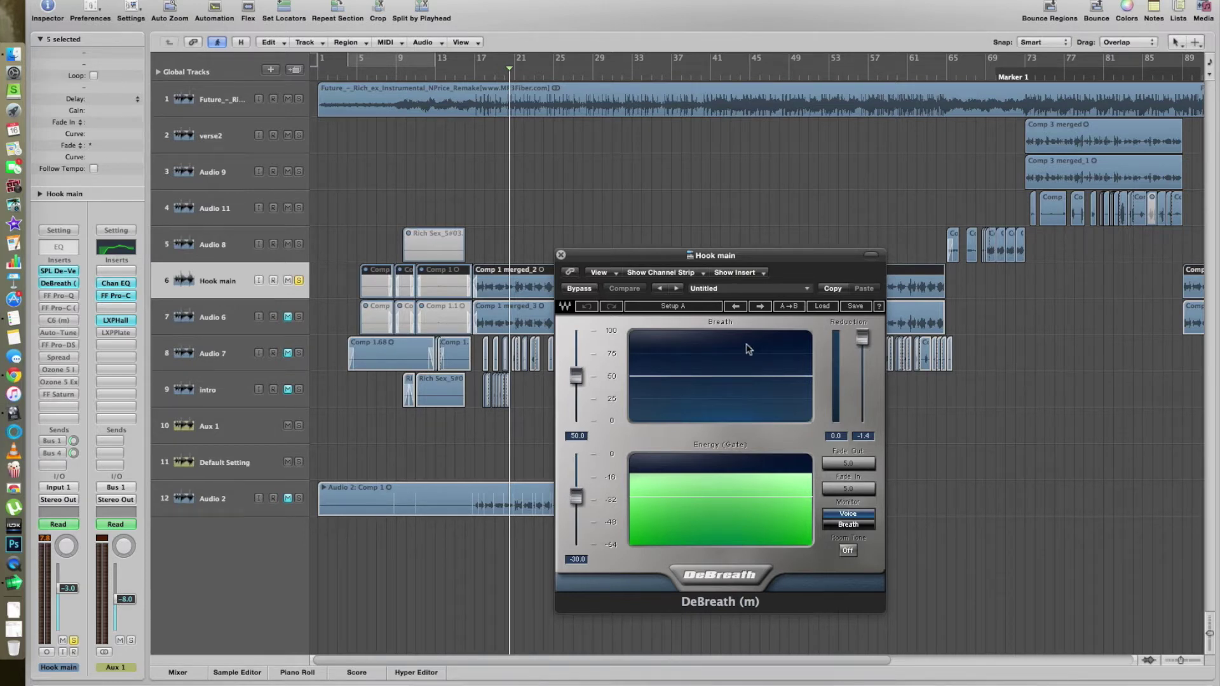
left_click(560, 255)
Activate and open the FF Pro-Q equaliser on Hook main, and return the playhead to about bar 16
left_click(67, 300)
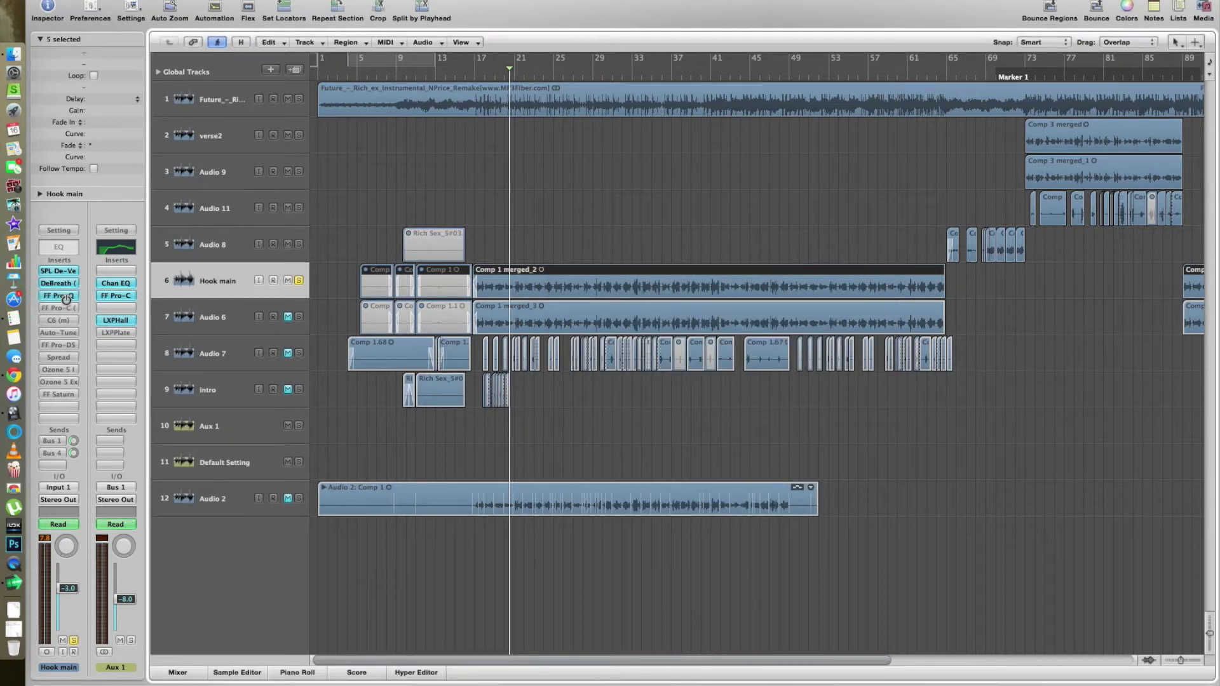
left_click(66, 300)
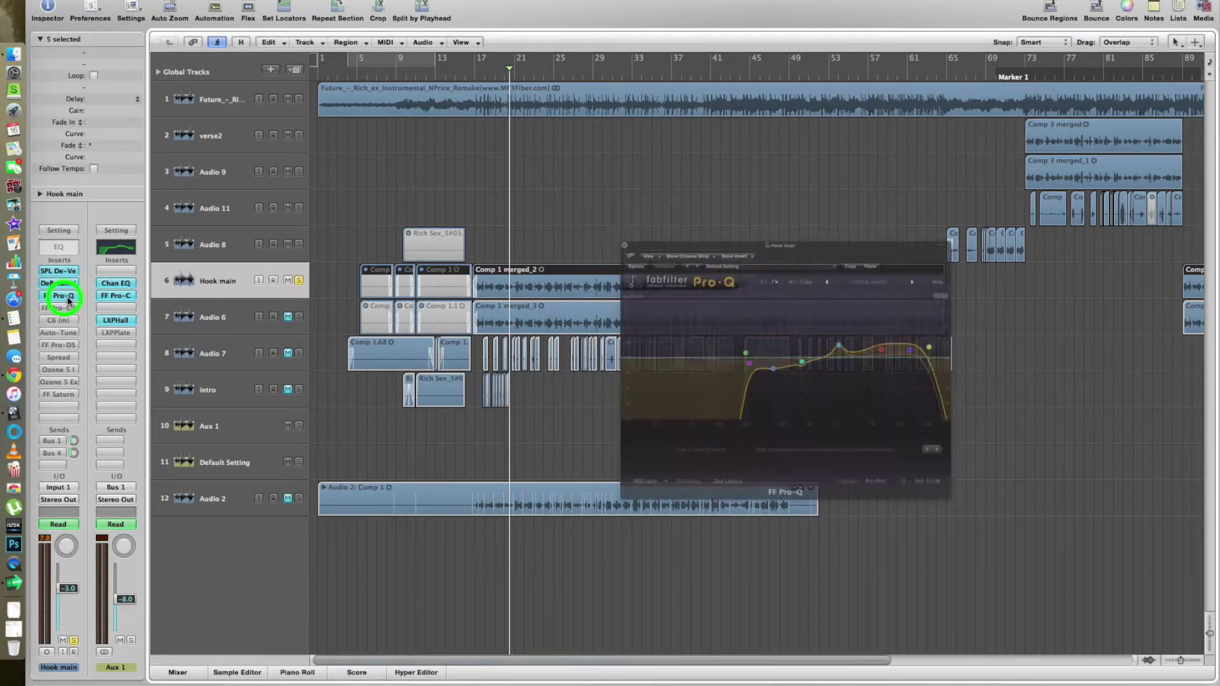
left_click_drag(550, 158, 553, 221)
left_click(117, 320)
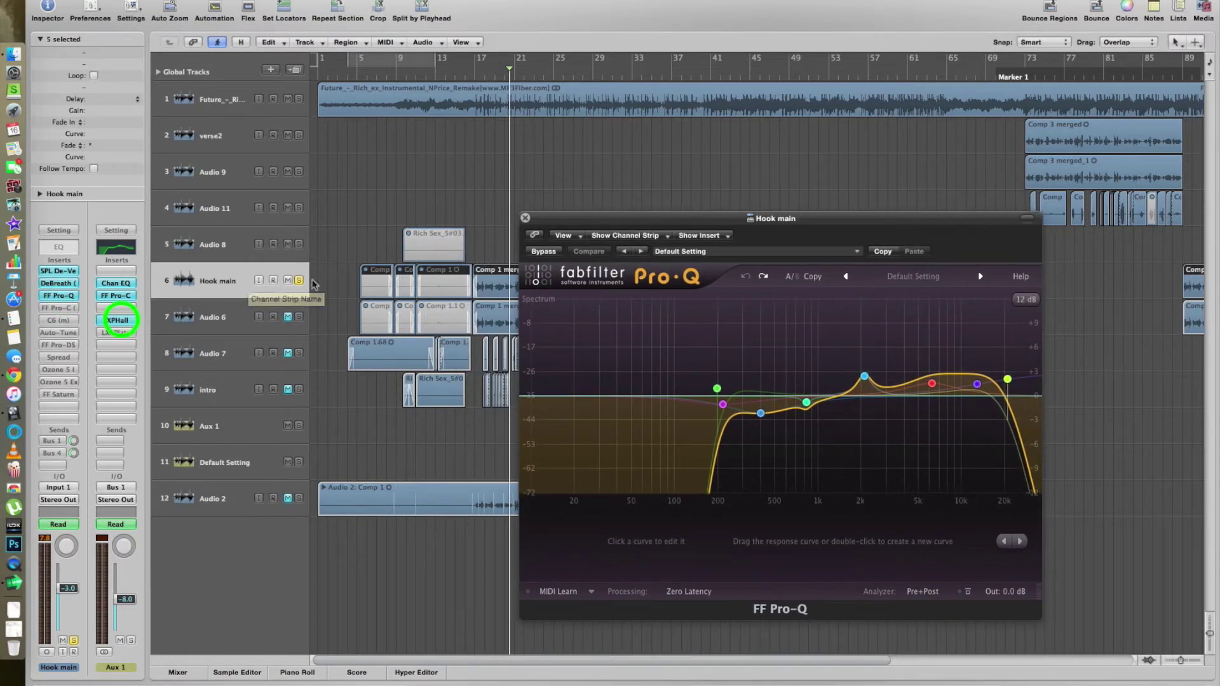
left_click(471, 89)
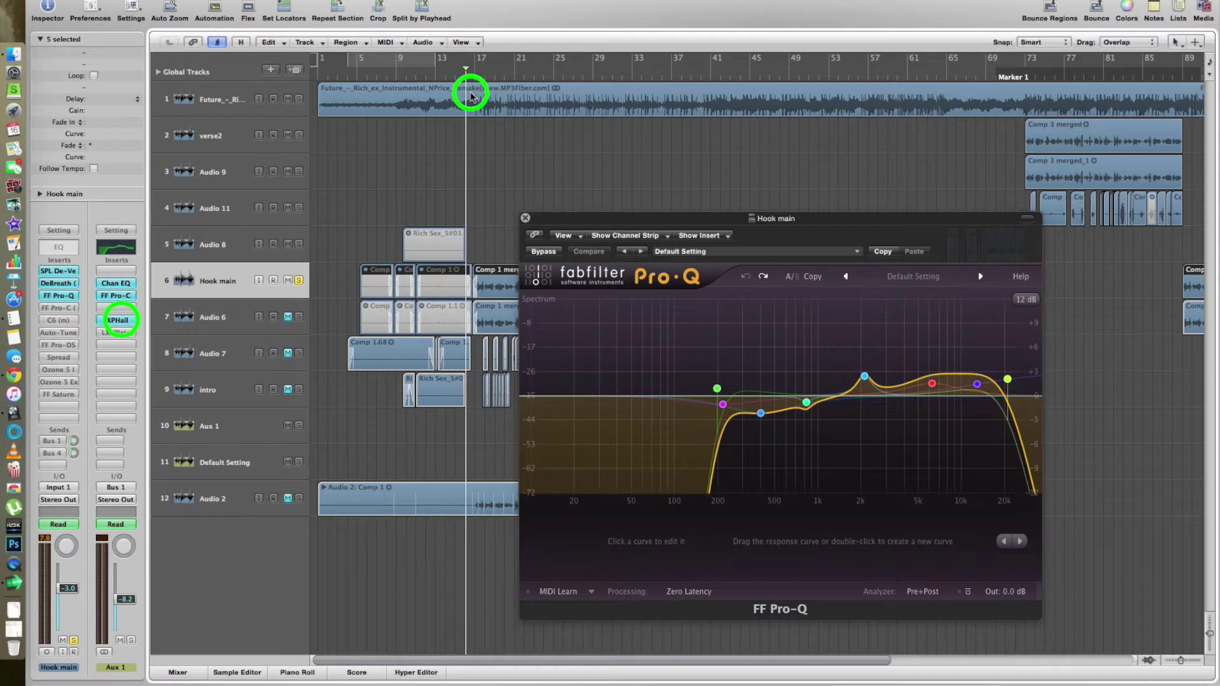
Play the hook from about bar 16, toggling FF Pro-Q's bypass to compare the vocal with and without equalisation
left_click(543, 251)
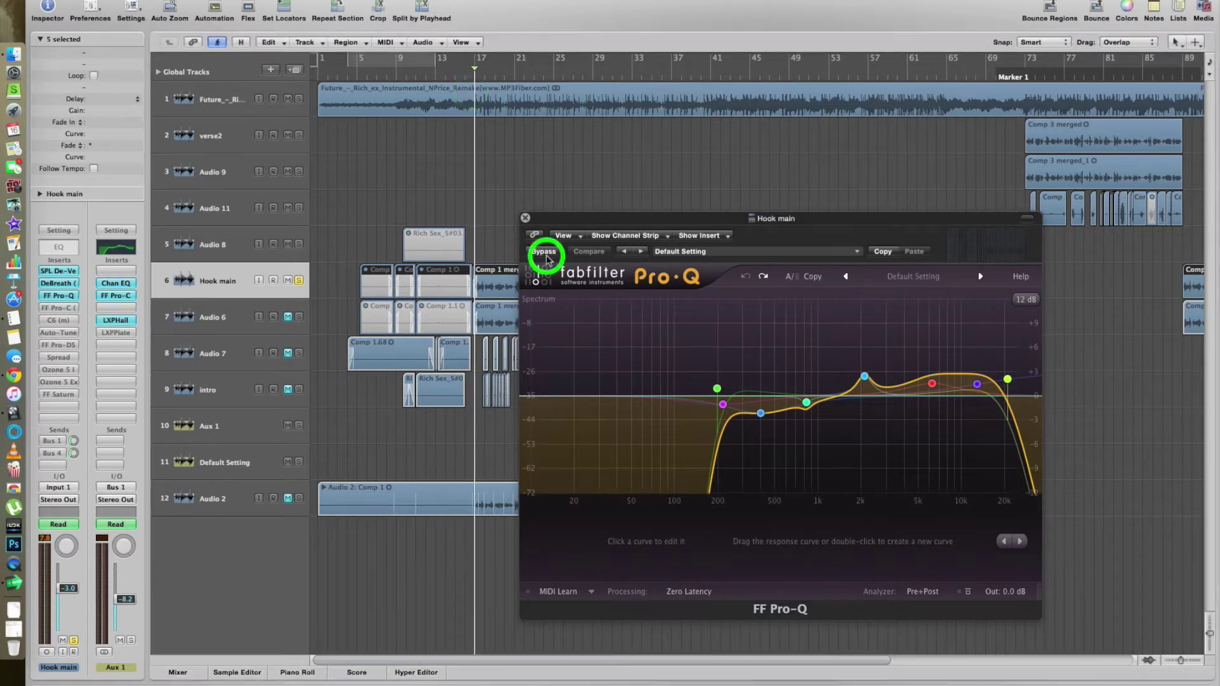
left_click(543, 252)
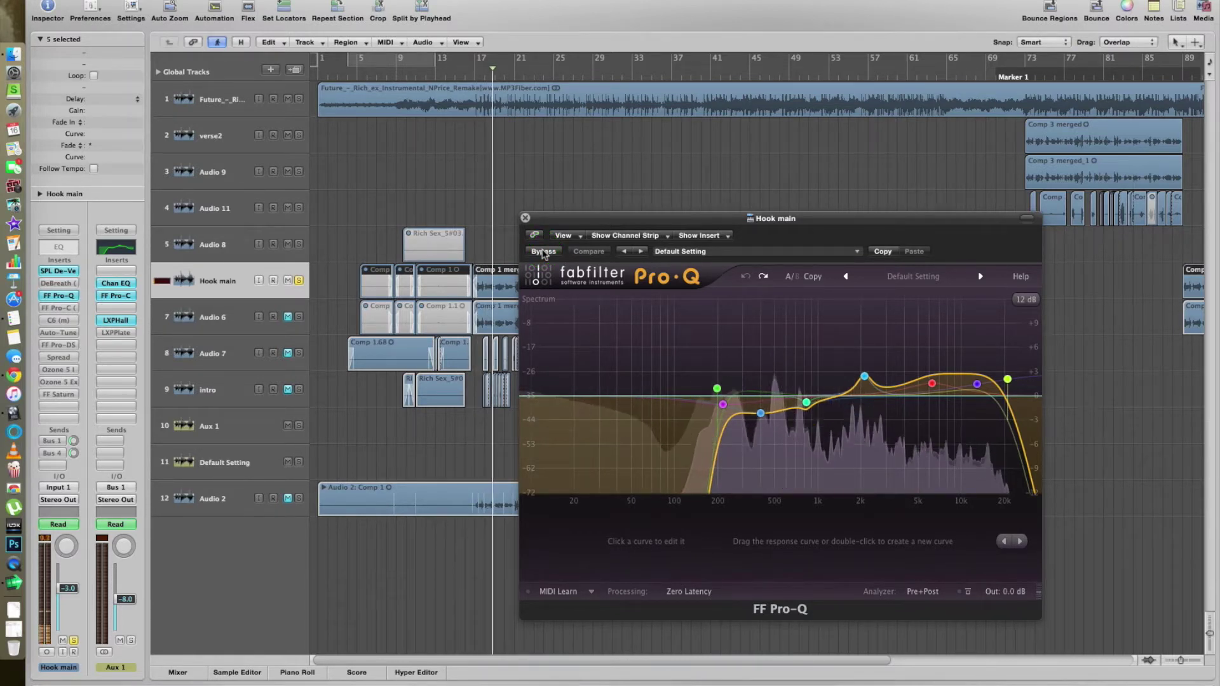
key("space")
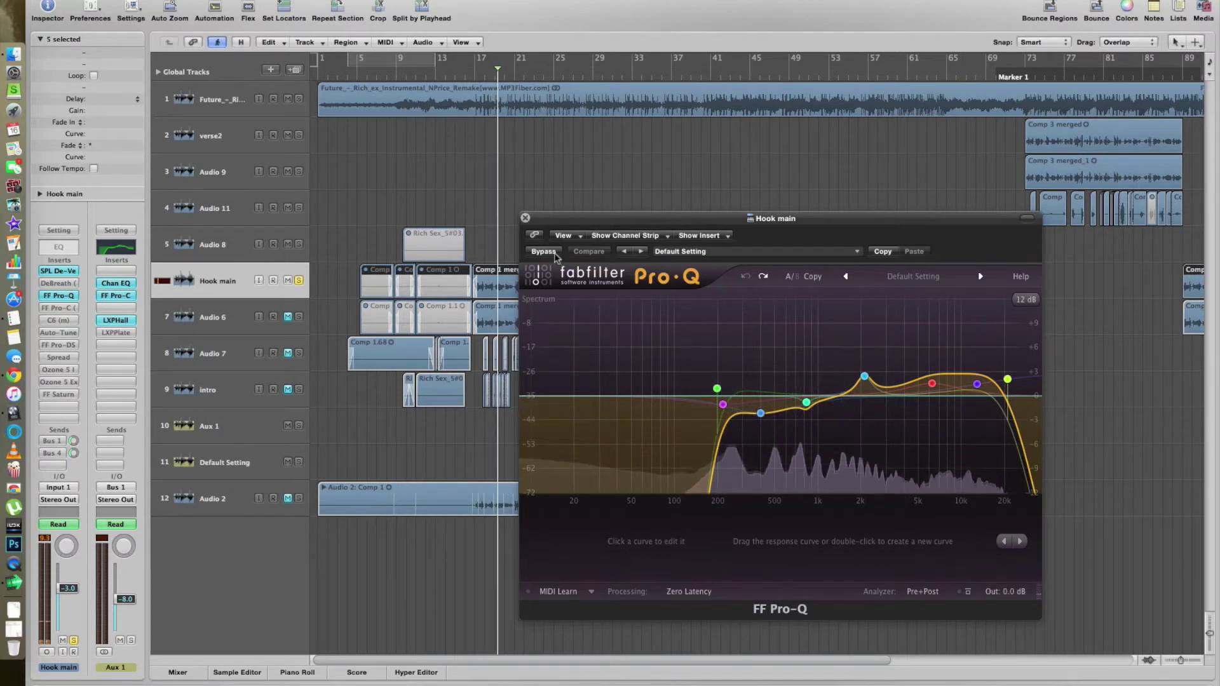
left_click(544, 251)
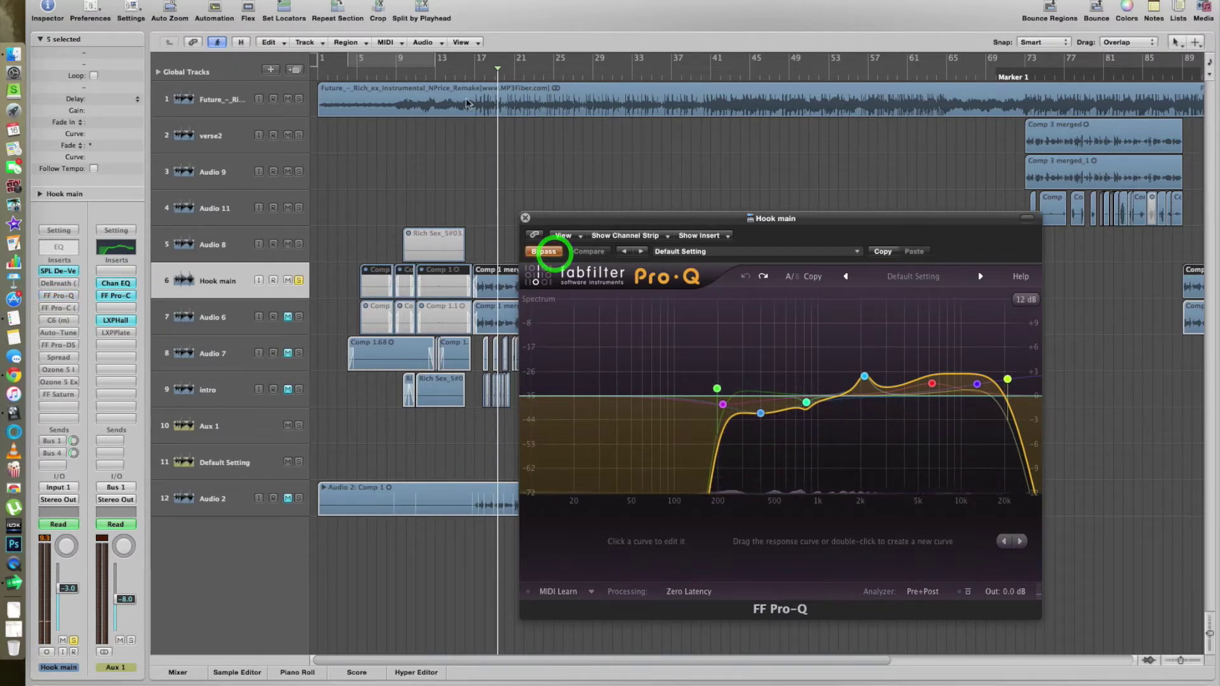
left_click(469, 75)
key("space")
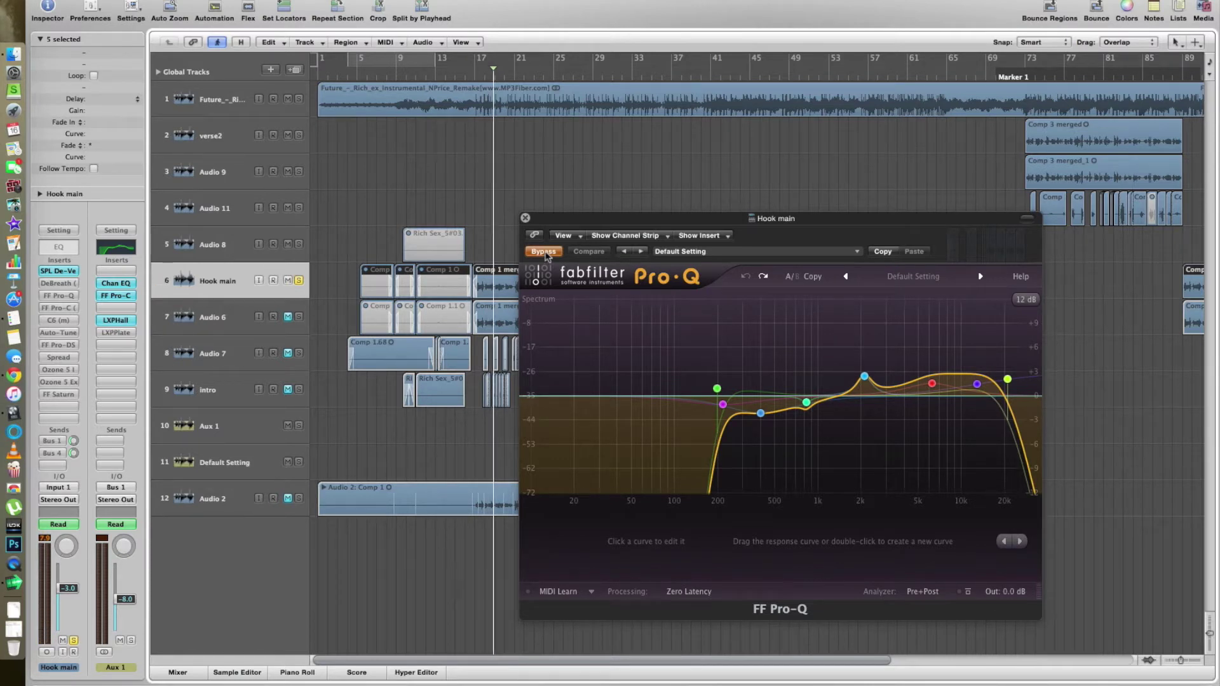
left_click(543, 252)
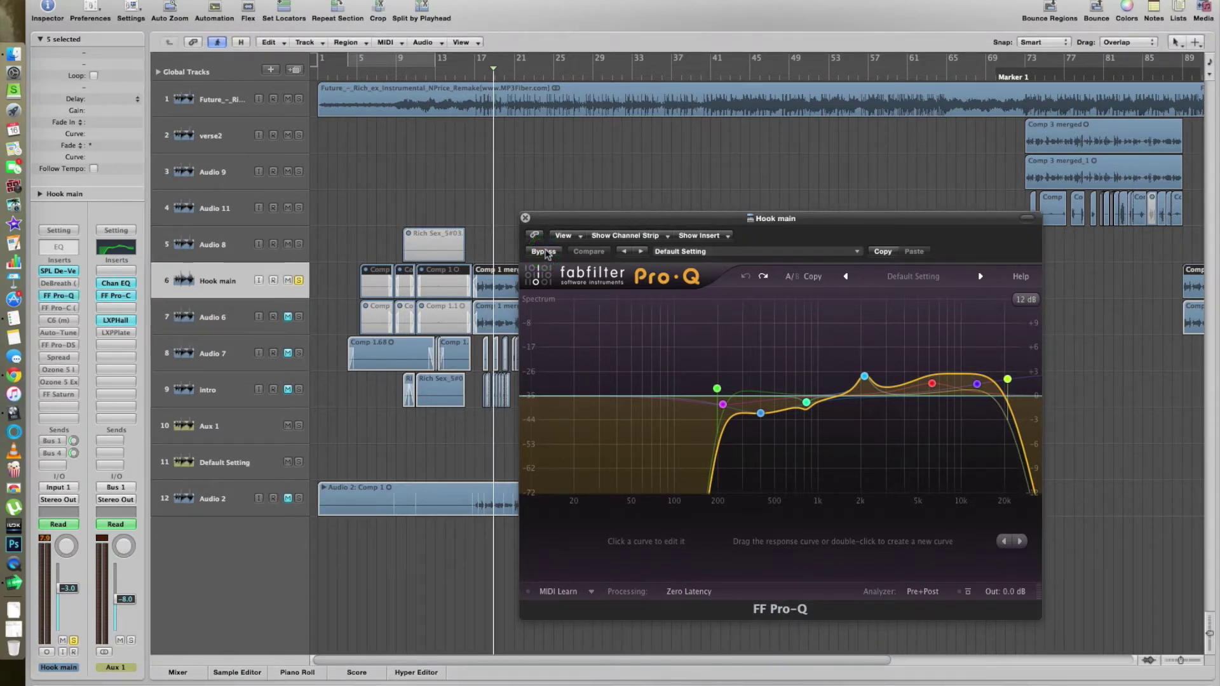
Inspect Pro-Q's high-cut band and solo the boost band around 2.1 kHz during playback, and stop playback
key("comma")
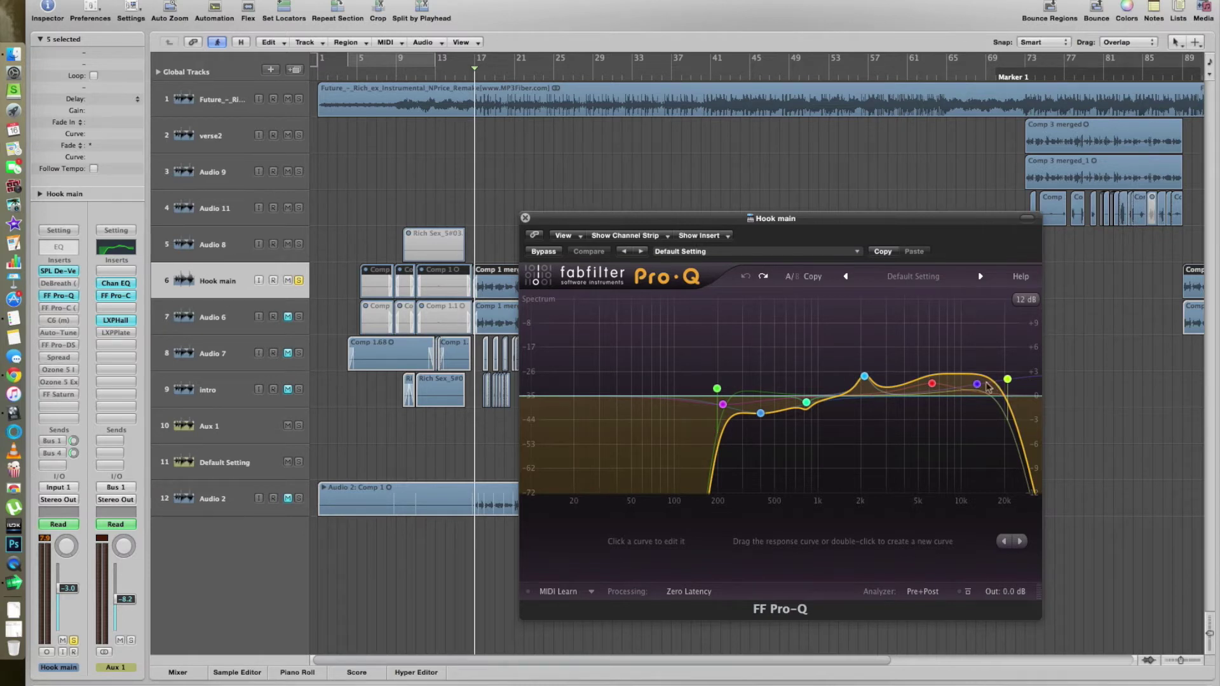
left_click(1008, 381)
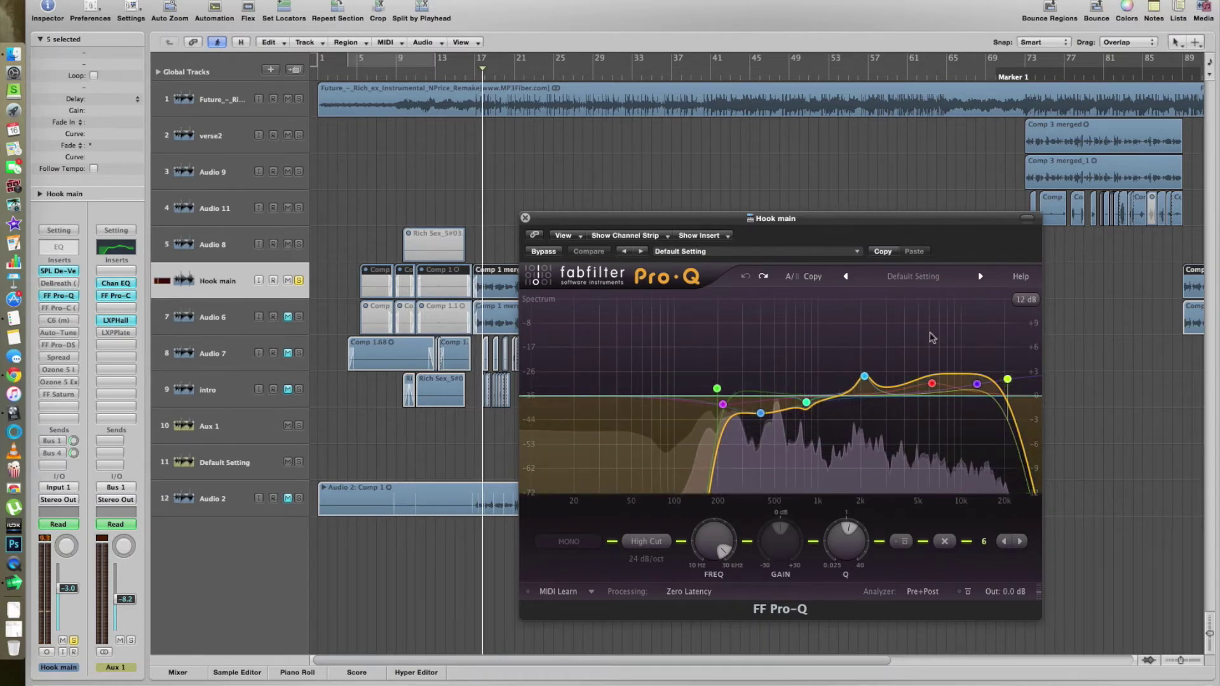
mouse_move(871, 370)
left_click(885, 347)
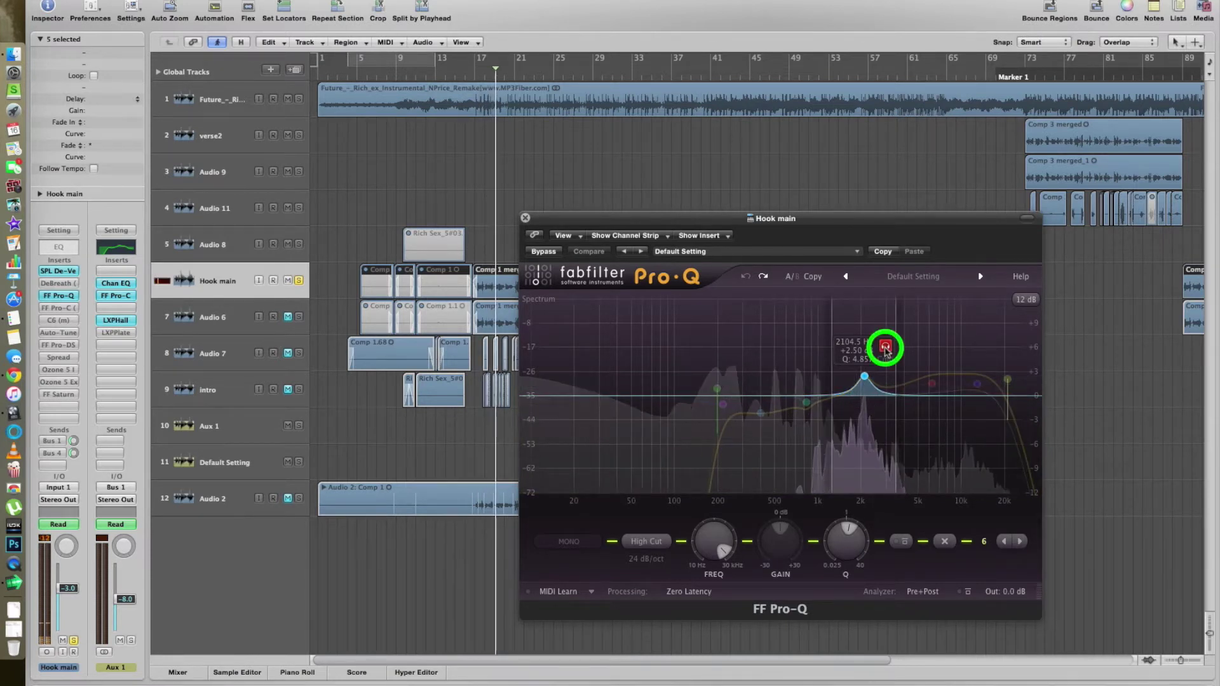
key("space")
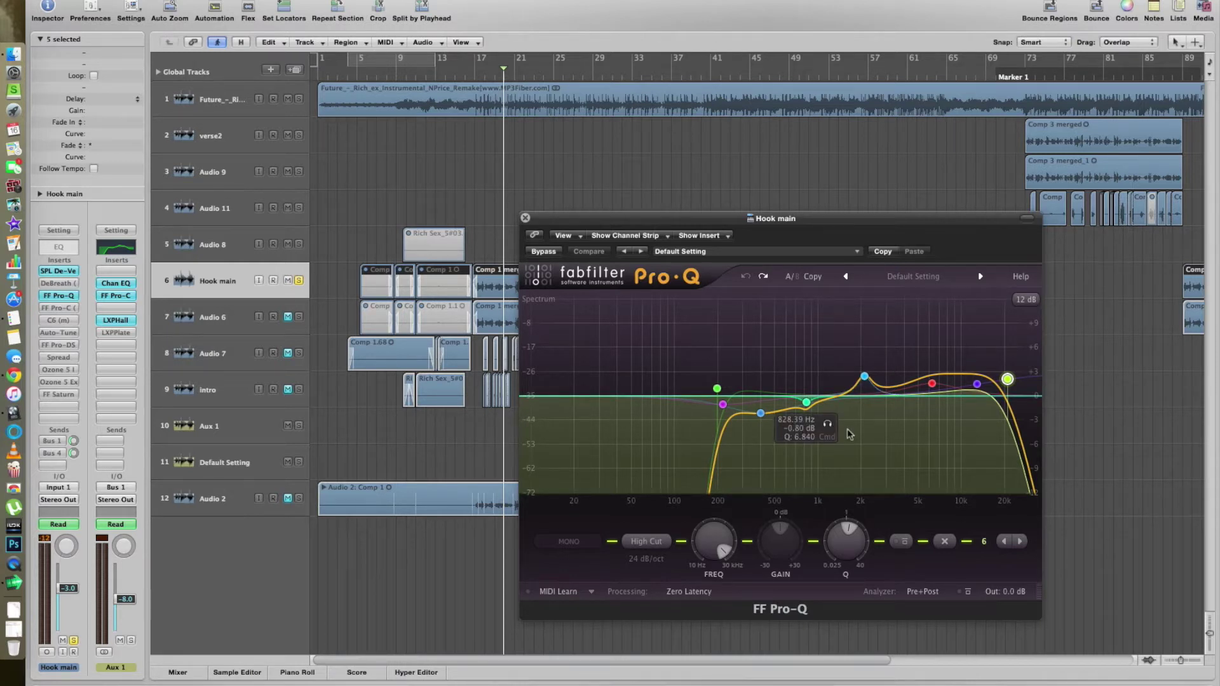
Unsolo Hook main, close Pro-Q, and activate and open the track's FF Pro-C compressor
left_click(299, 281)
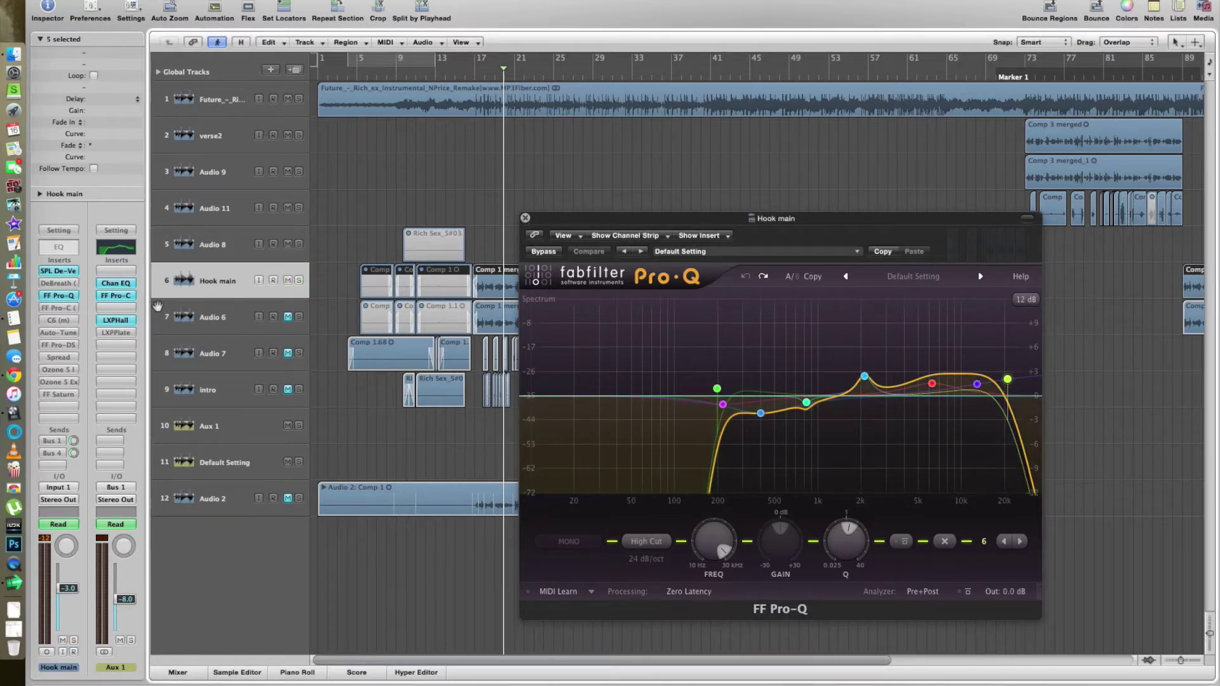
left_click(62, 310, "alt")
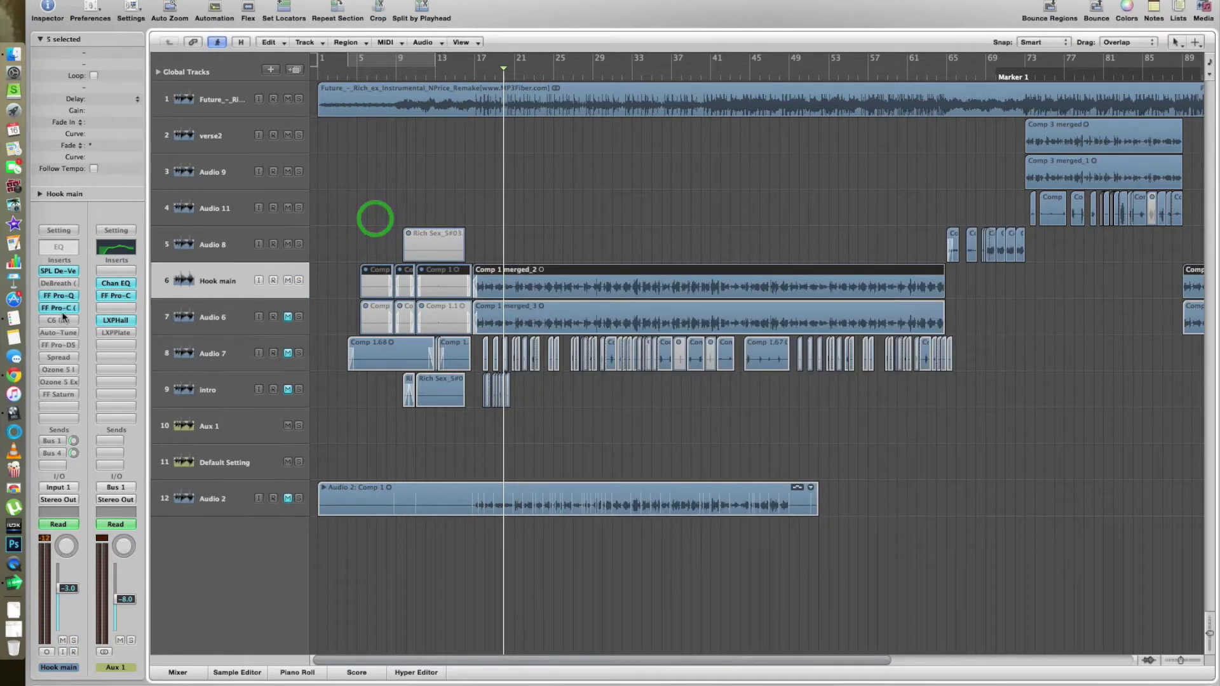
double_click(63, 311)
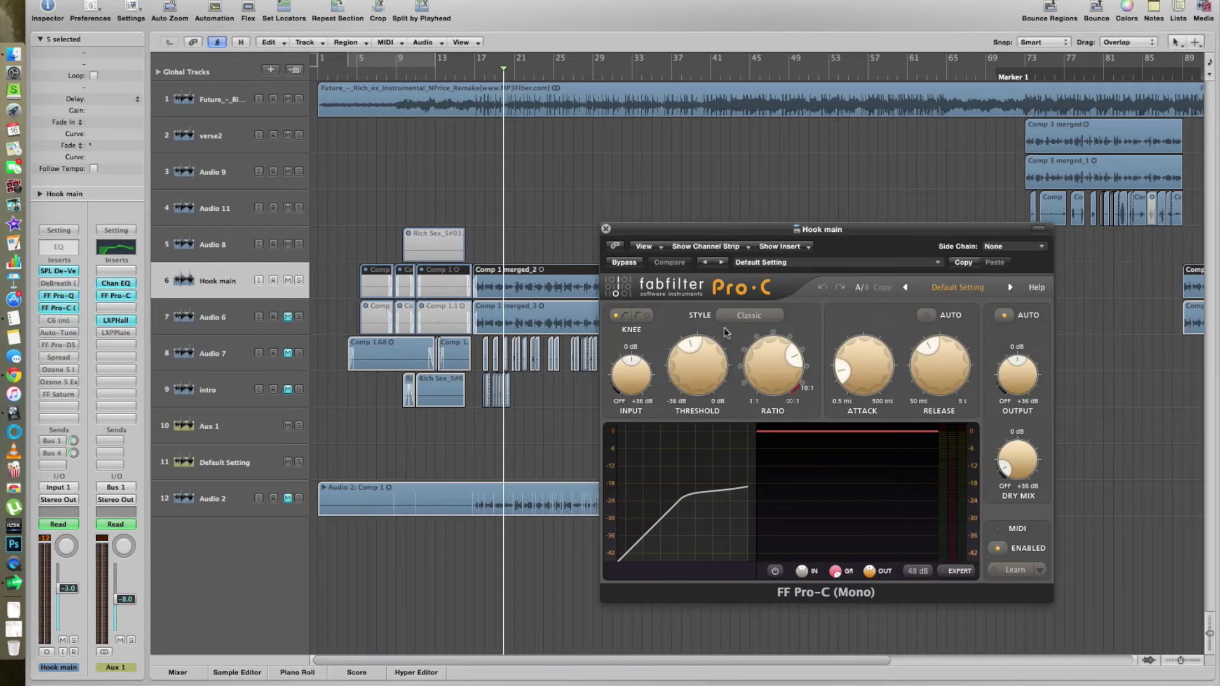
Try the Clean compression style in Pro-C and return it to Classic
left_click(731, 316)
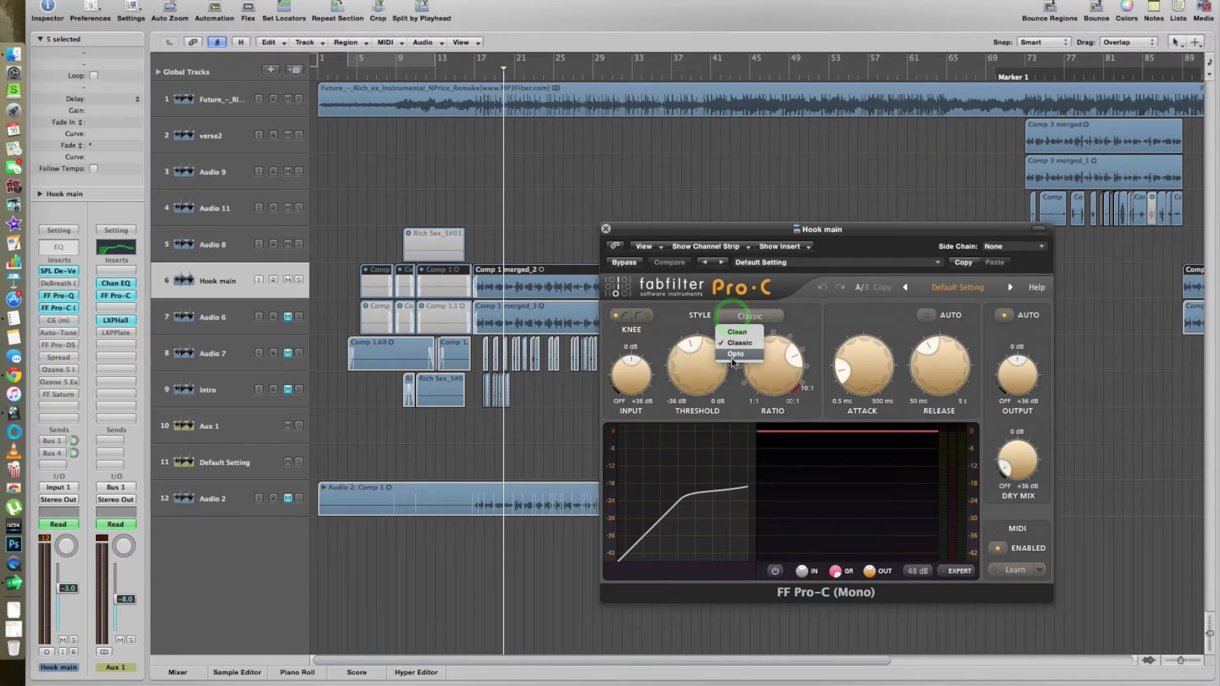
left_click(736, 332)
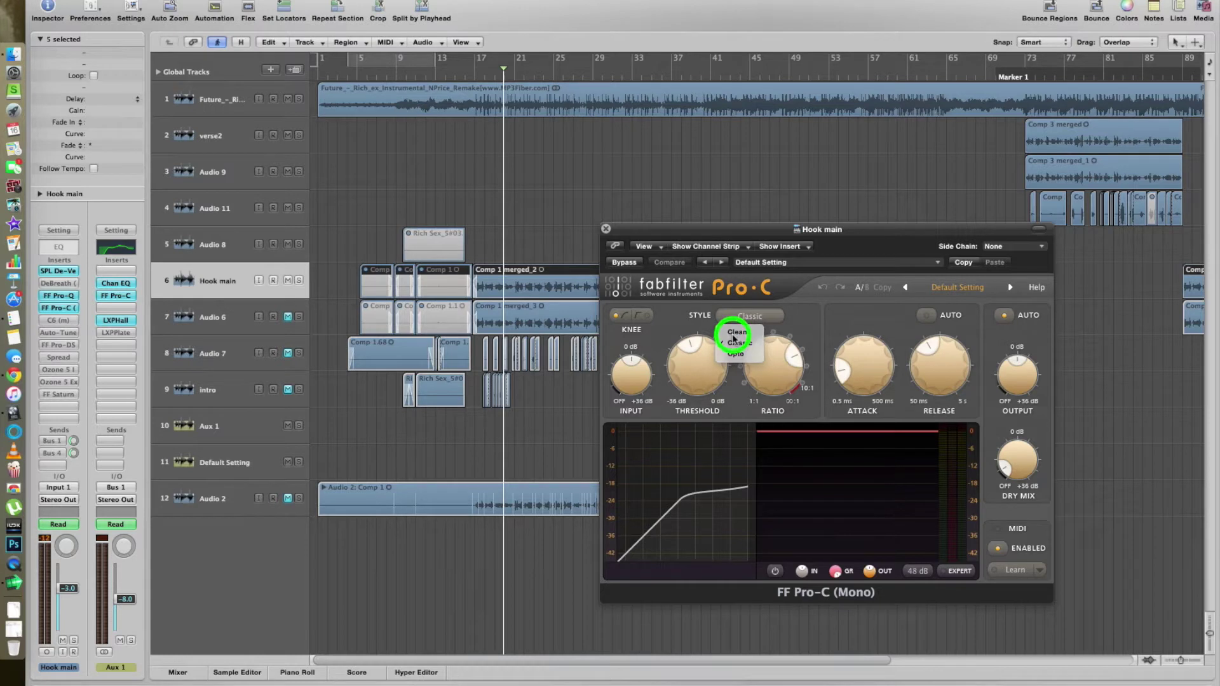
left_click(742, 317)
left_click(740, 345)
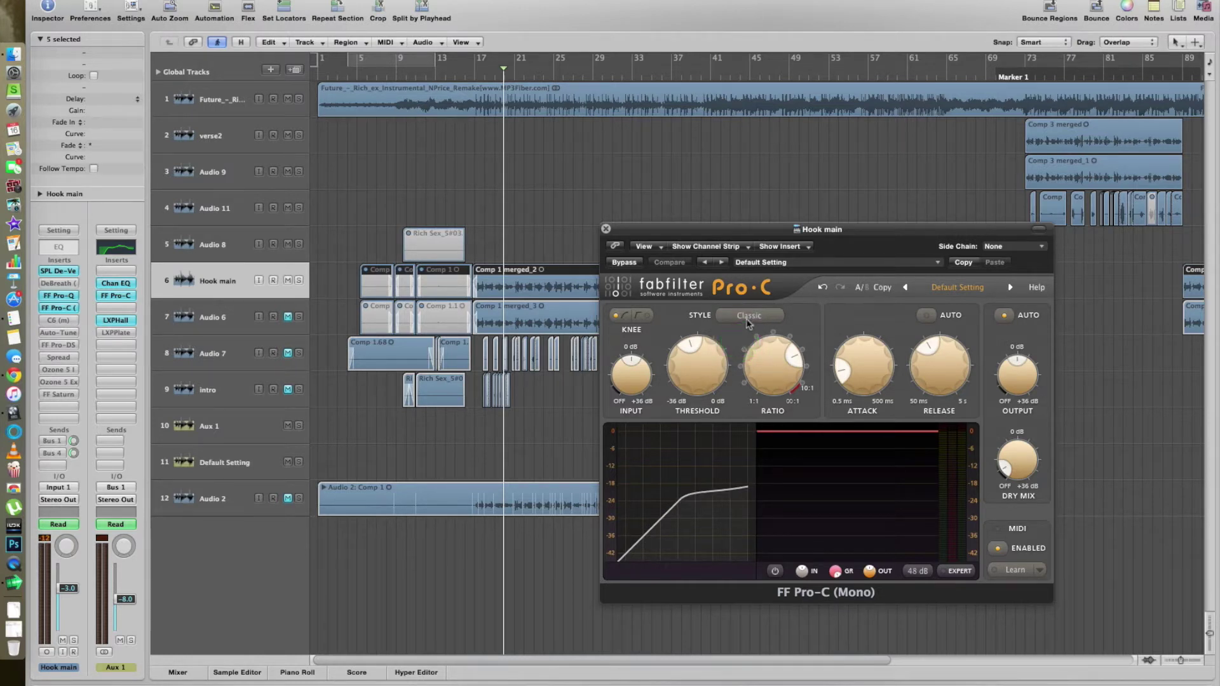
Read the values and descriptions of Pro-C's Threshold and Ratio controls
mouse_move(748, 323)
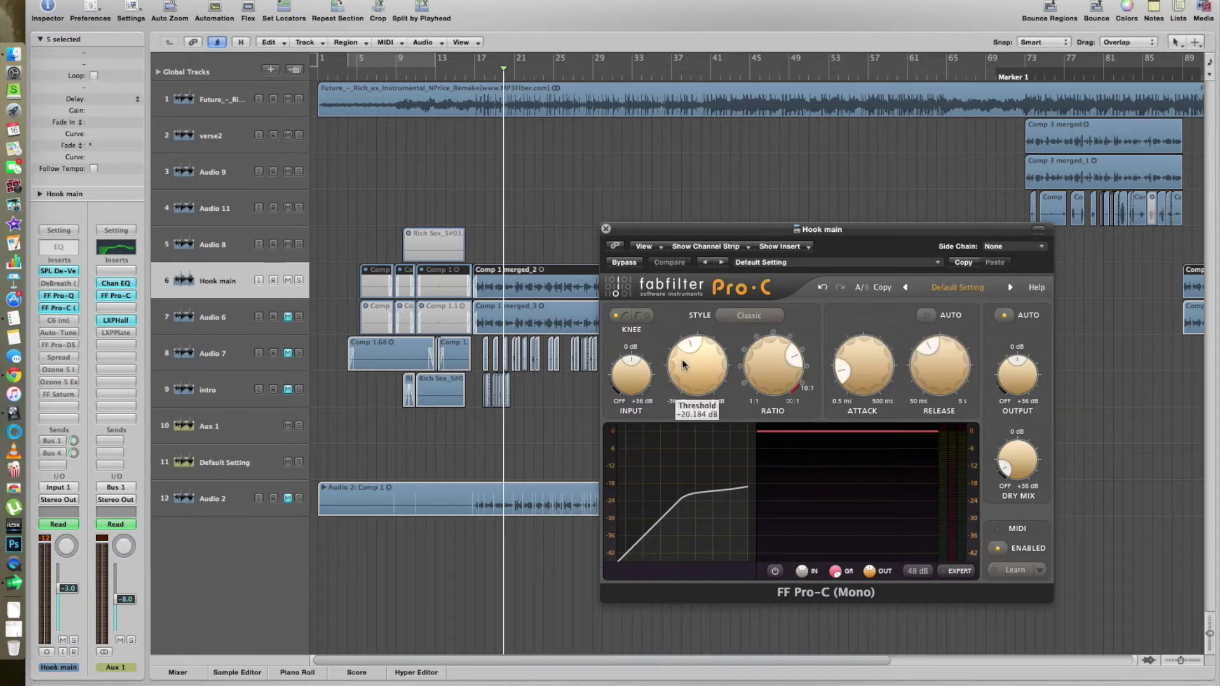
mouse_move(693, 358)
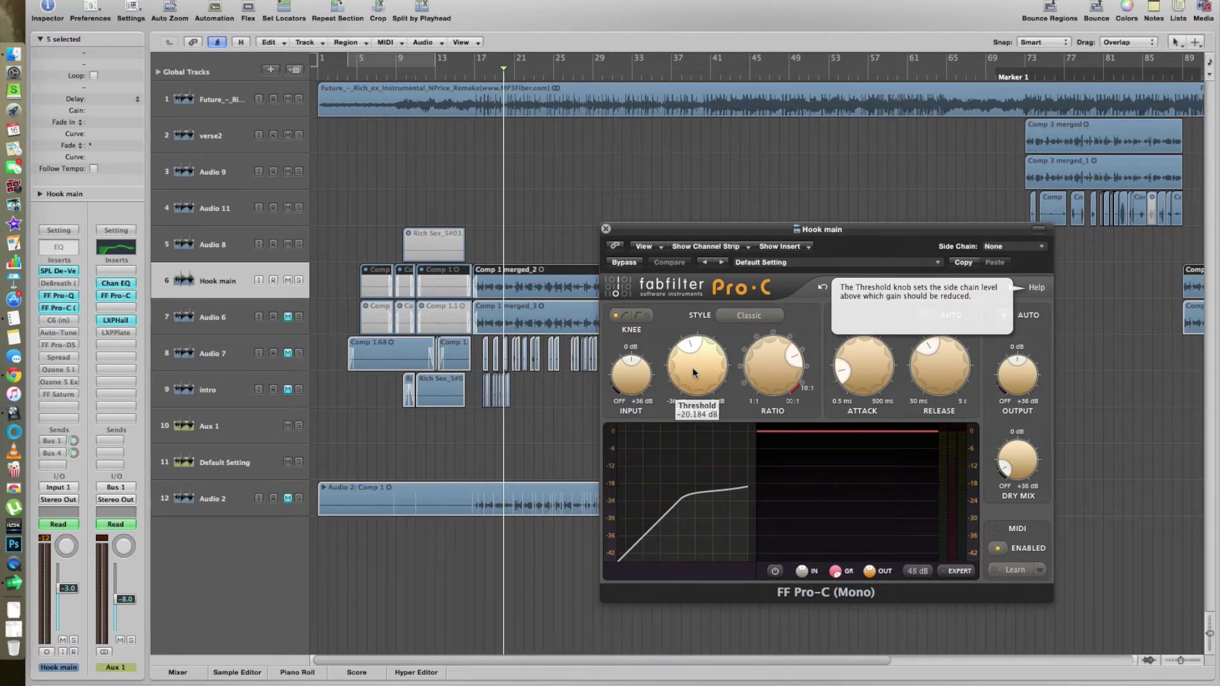
mouse_move(776, 368)
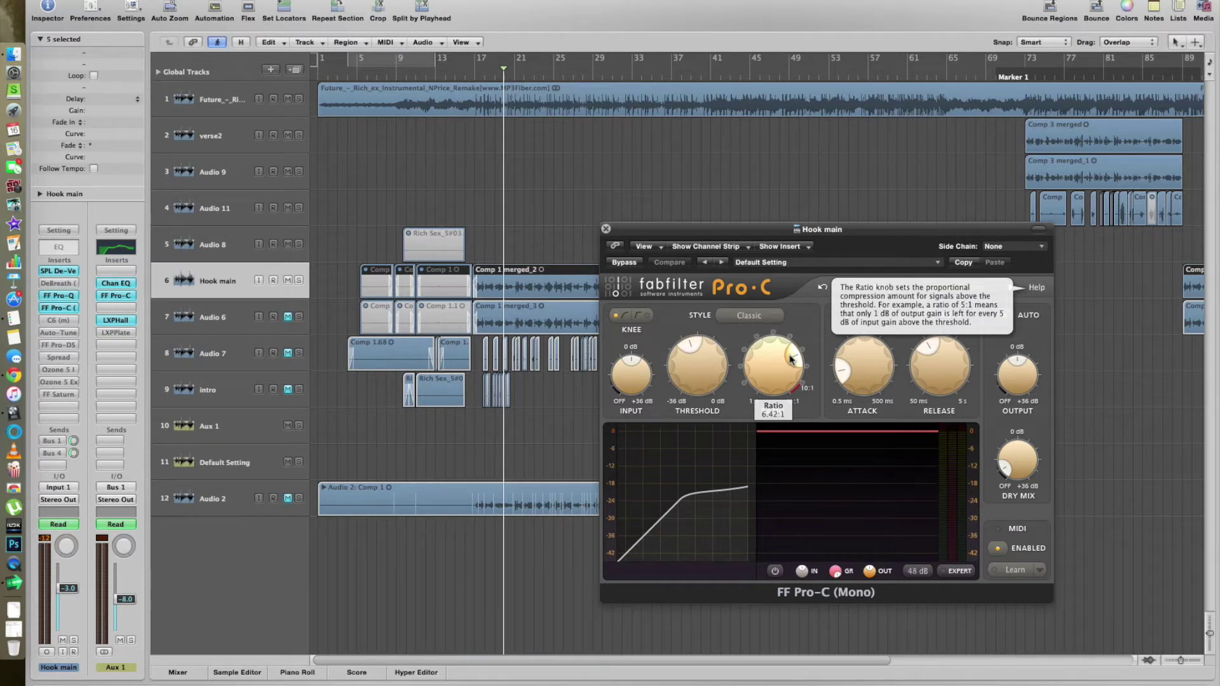
Try different attack times on the Pro-C compressor, undoing each change
mouse_move(849, 371)
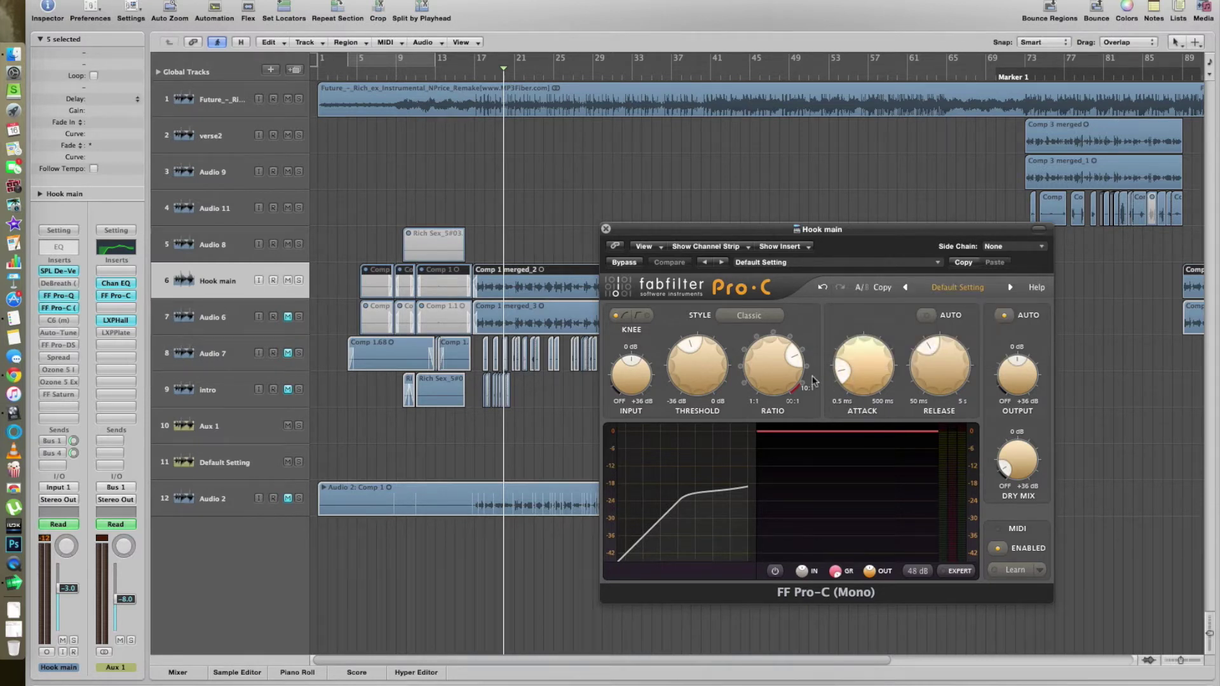
left_click(860, 375)
mouse_move(859, 375)
left_mouse_down()
mouse_move(890, 308)
mouse_move(873, 390)
left_mouse_up()
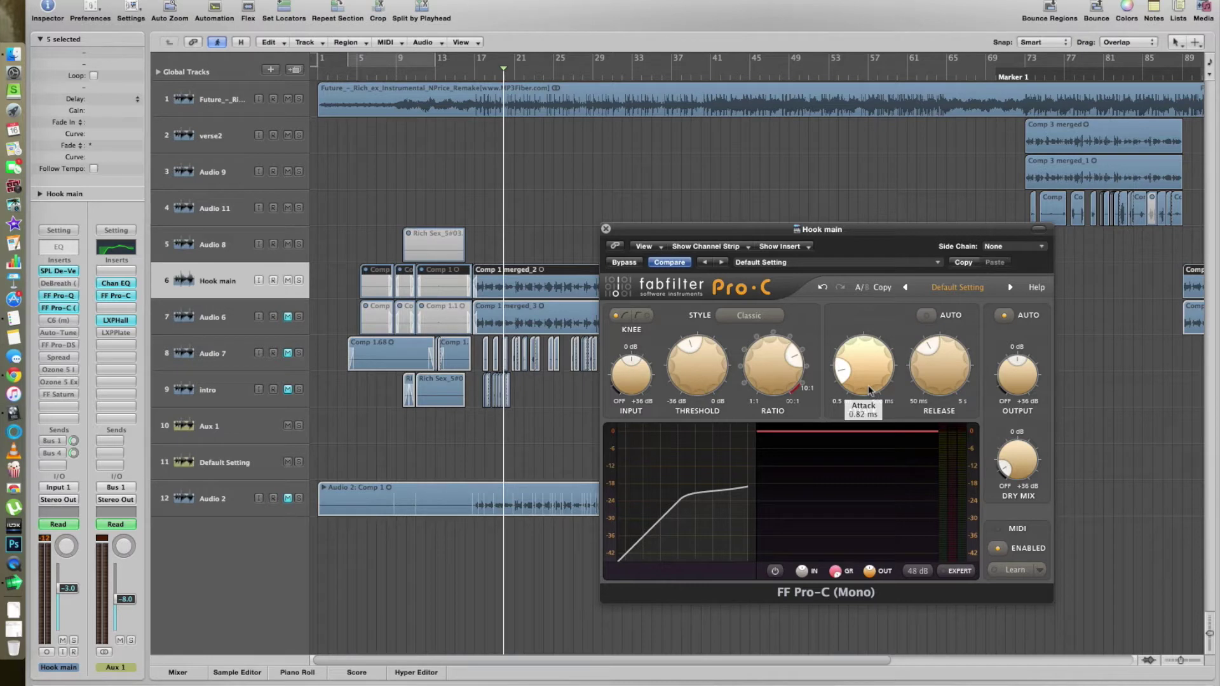
left_click(823, 288)
left_click_drag(852, 373, 883, 420)
left_click(824, 289)
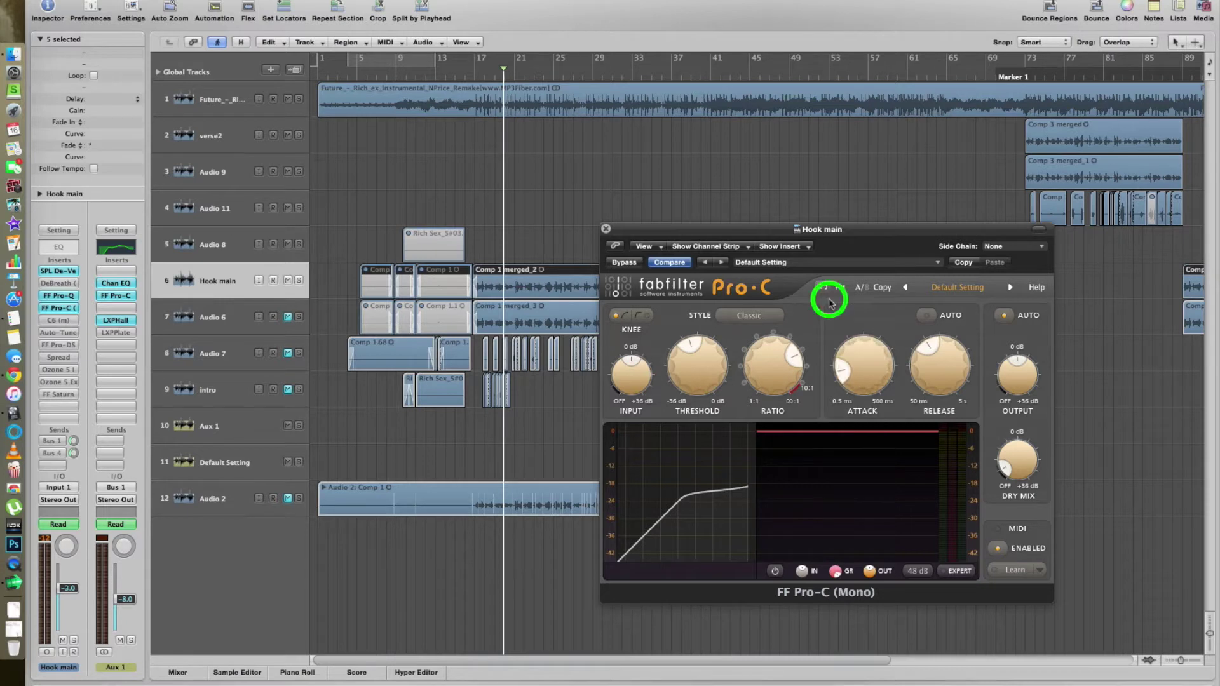
Read the description of Pro-C's Attack control and examine its Release control
mouse_move(869, 369)
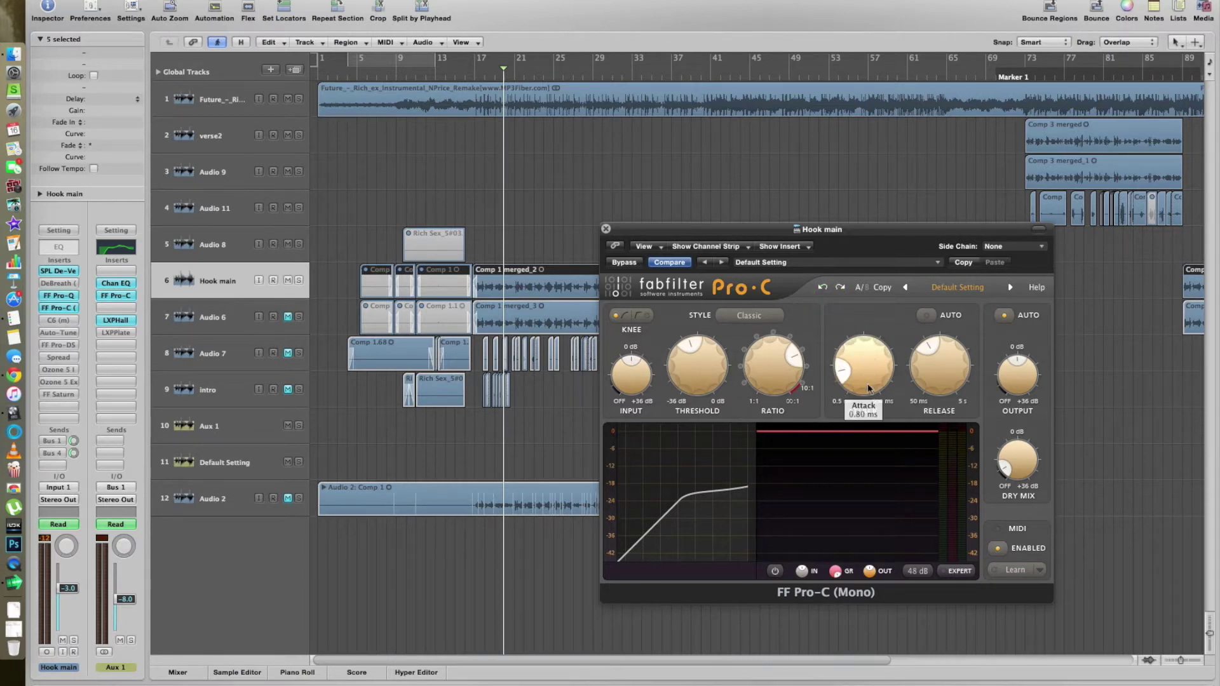
mouse_move(872, 392)
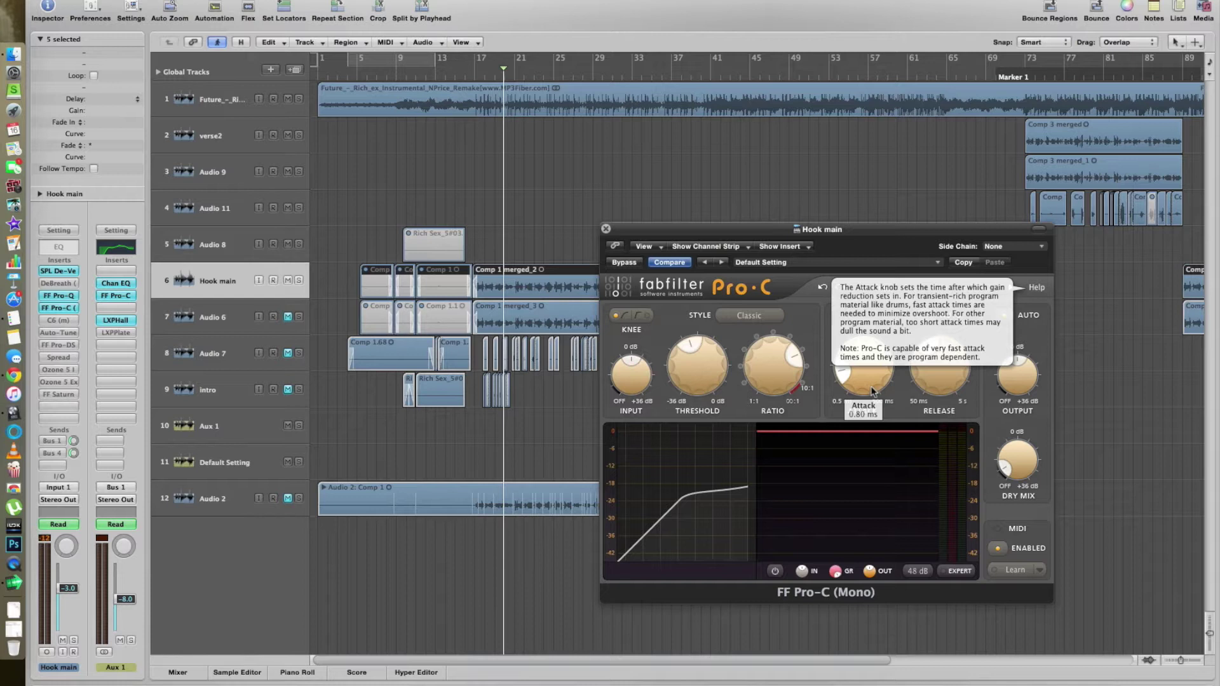
mouse_move(935, 374)
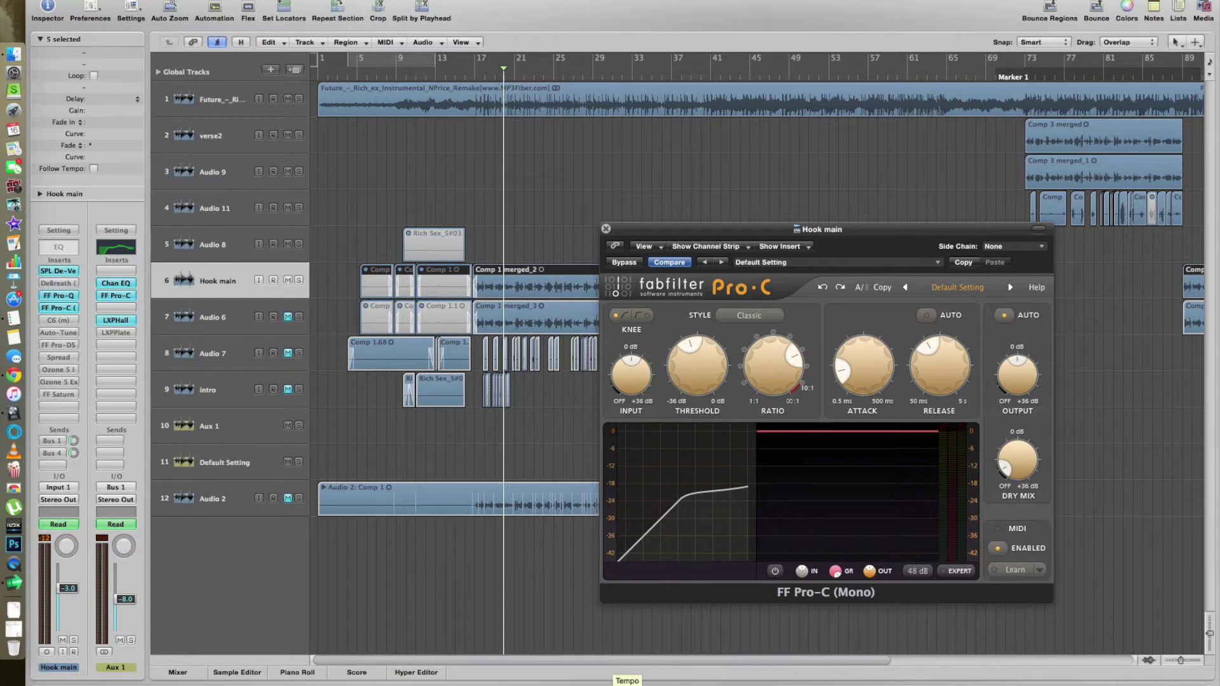
Insert the Stereo Delay plug-in in its stereo version in a free insert slot of the Audio 2 track
left_click(219, 498)
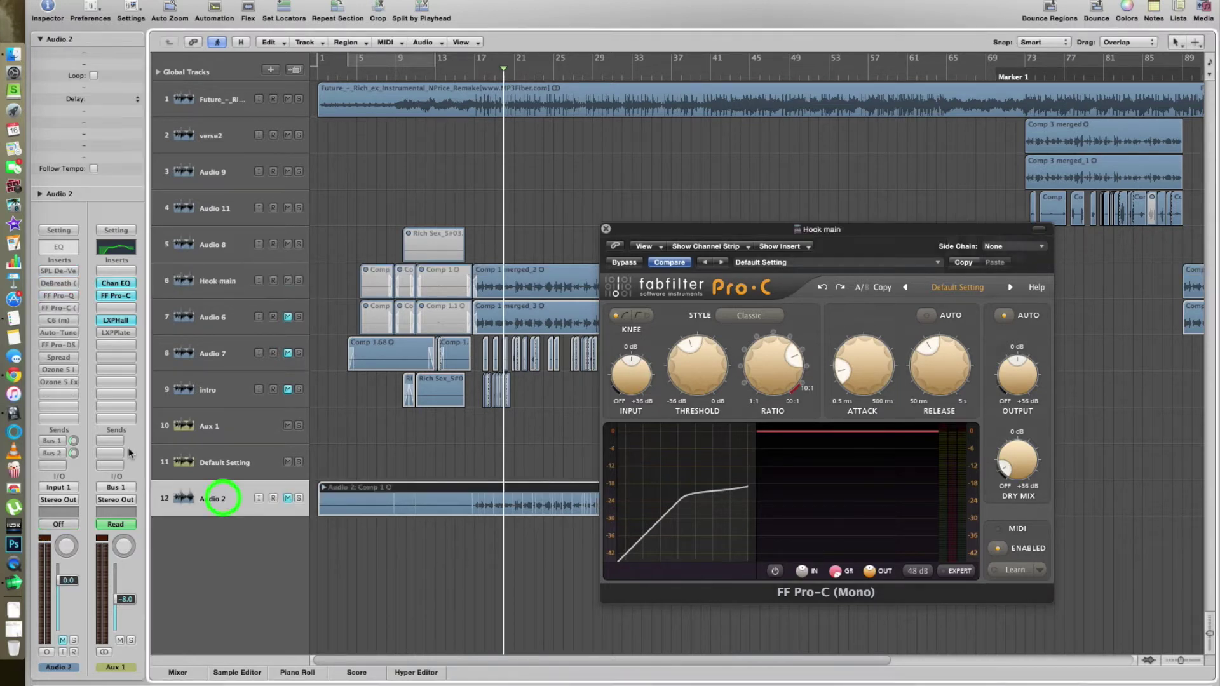
left_click(54, 413)
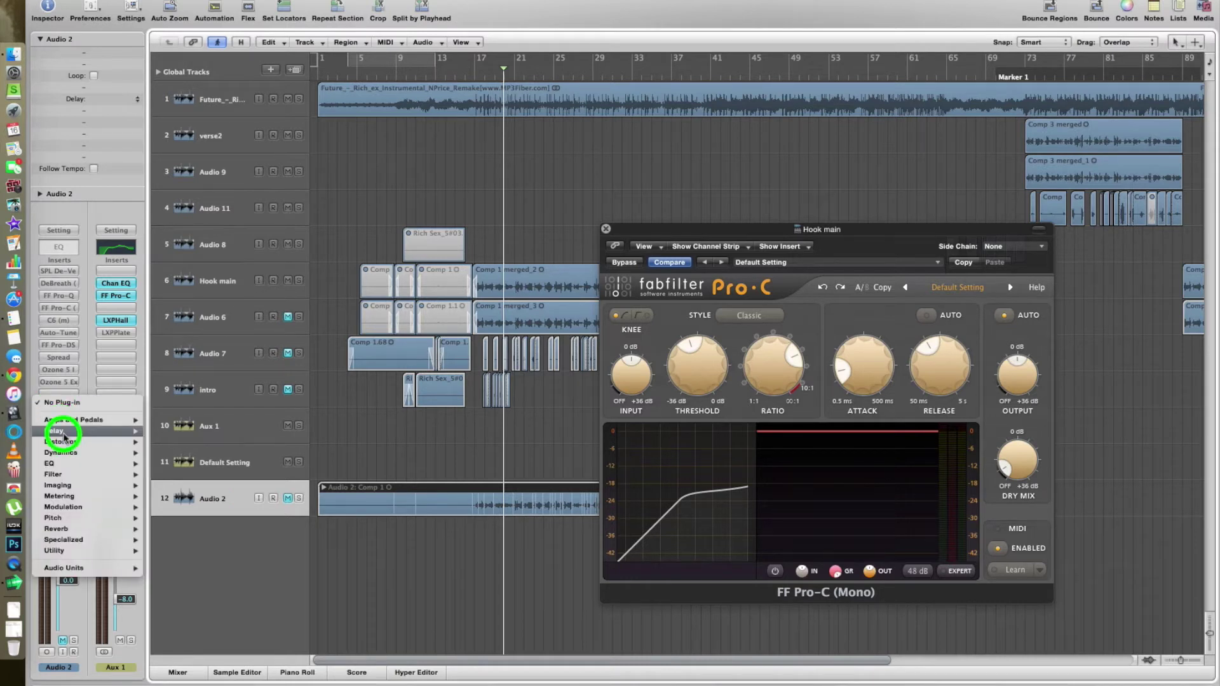
mouse_move(67, 445)
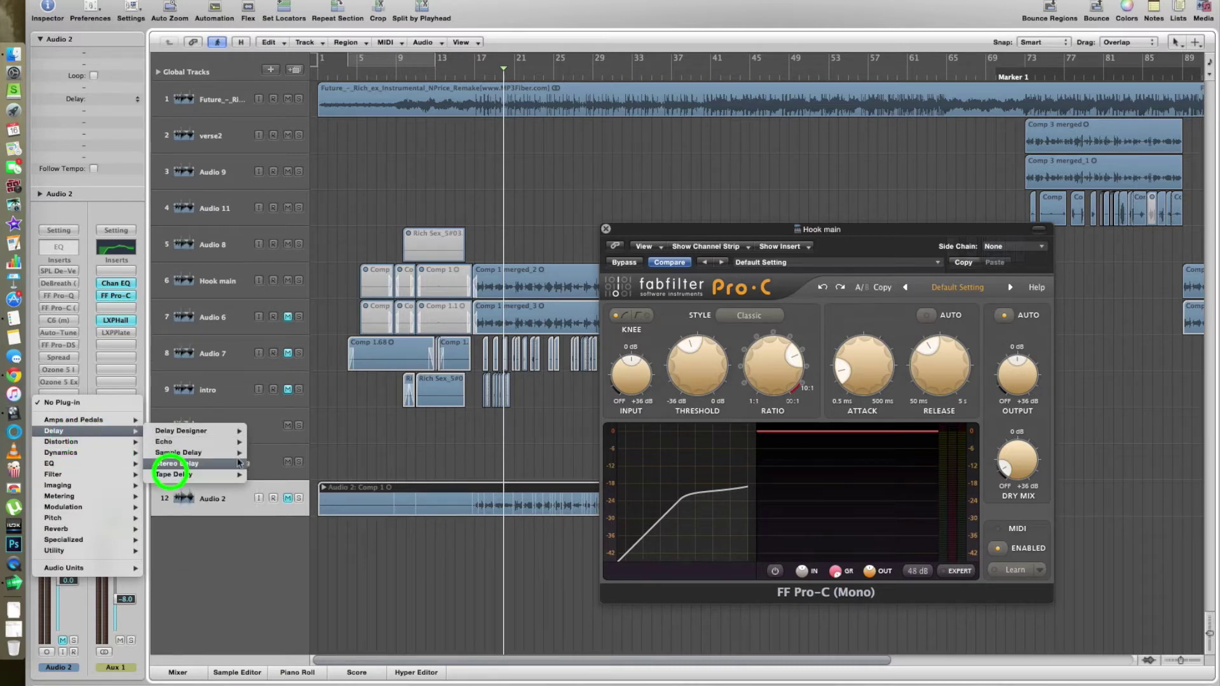
mouse_move(175, 463)
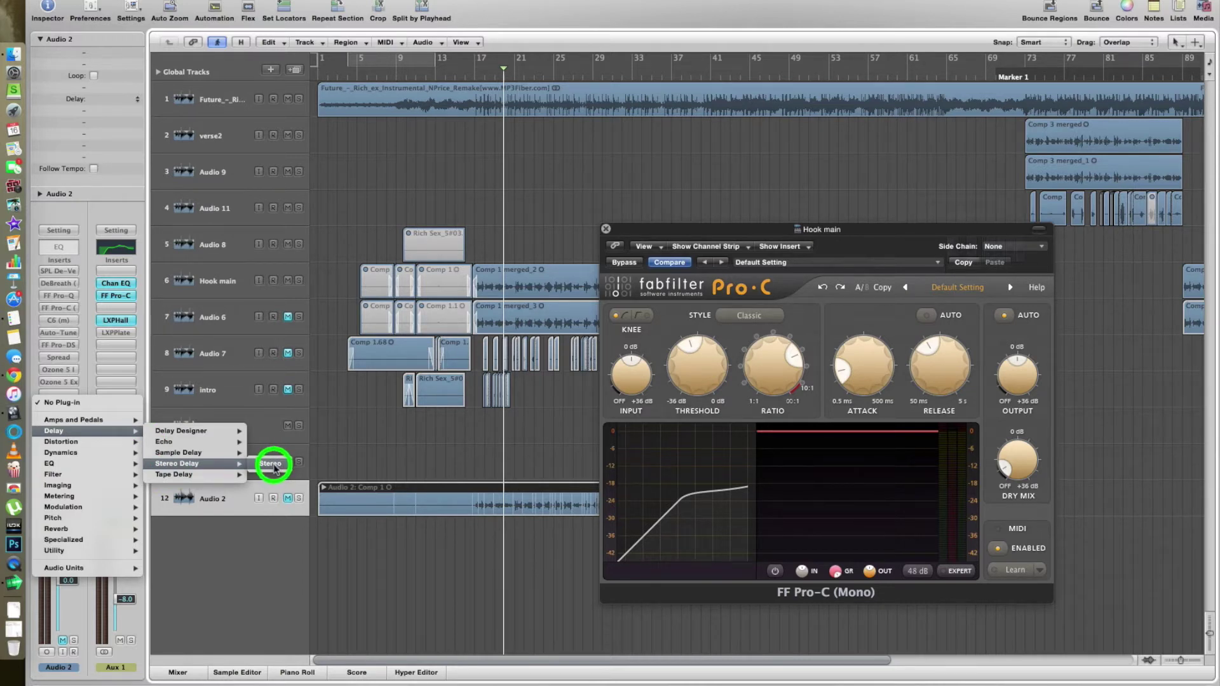
left_click(275, 469)
Set Stereo Delay's right delay to sixteenth notes, check the left and right delay times, and close and bypass the plug-in
left_click(149, 100)
left_click(379, 151)
left_click(380, 103)
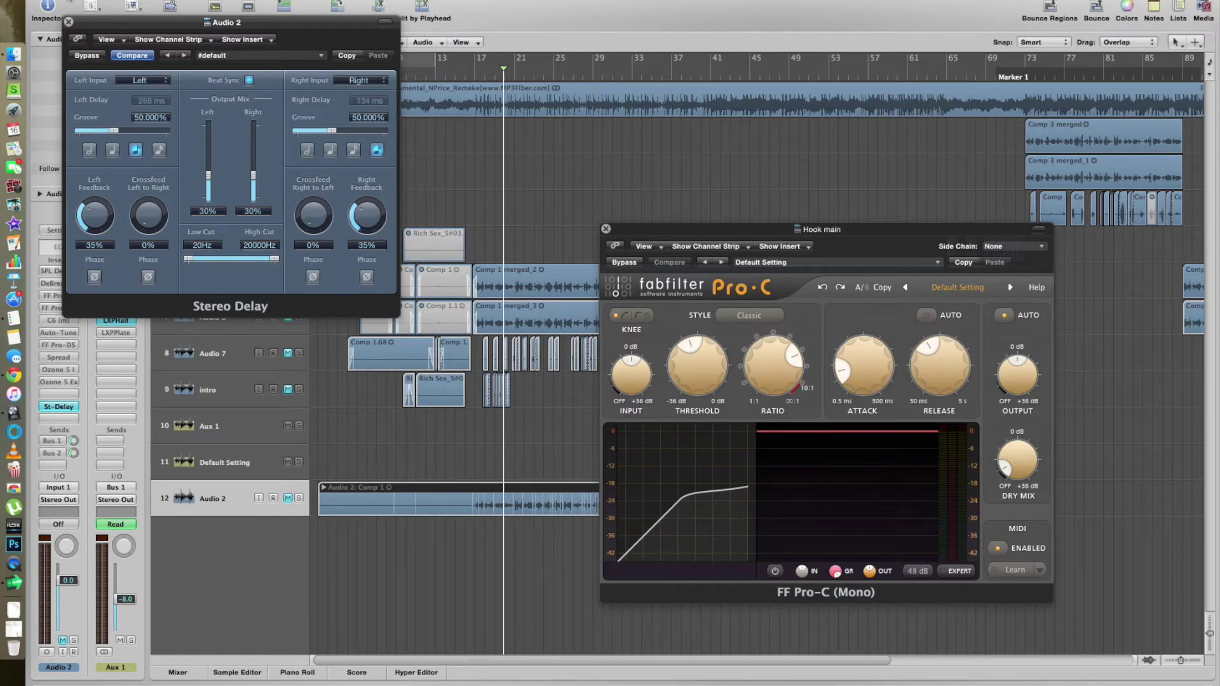
left_click(69, 22)
left_click(70, 407)
Try shorter release times on Pro-C, lowering the release to 50 ms and raising it to about 134.5 ms
mouse_move(921, 375)
left_mouse_down()
mouse_move(915, 414)
mouse_move(920, 357)
mouse_move(929, 363)
left_mouse_up()
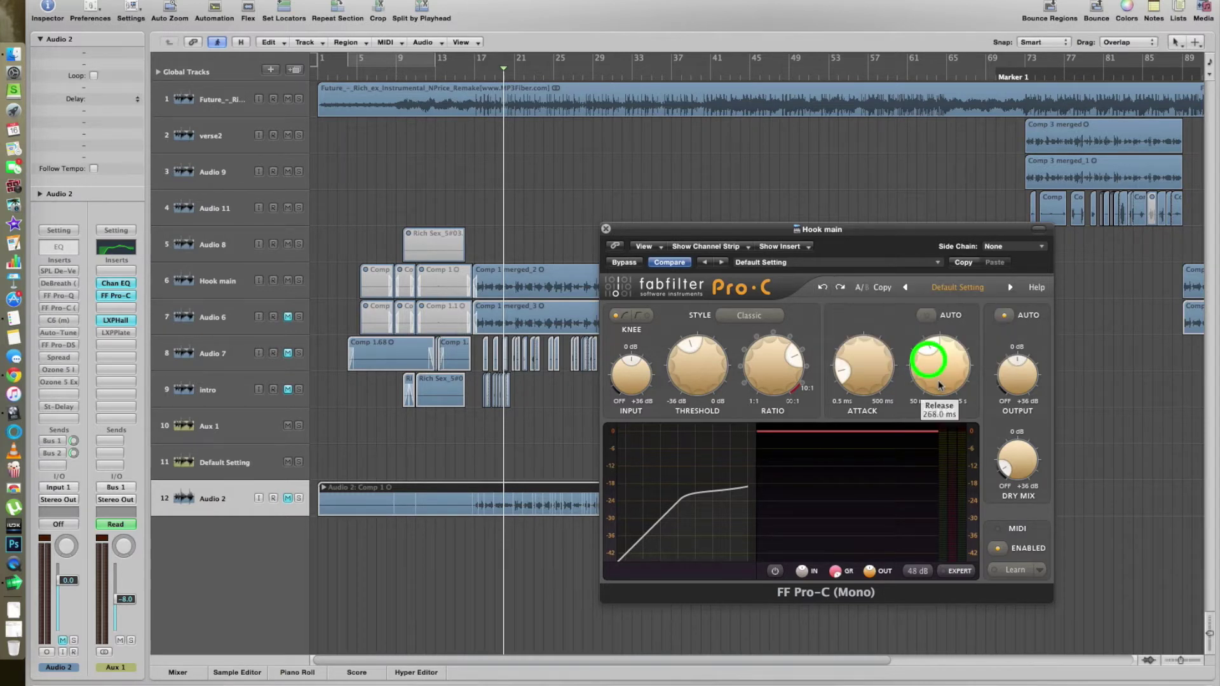
mouse_move(940, 385)
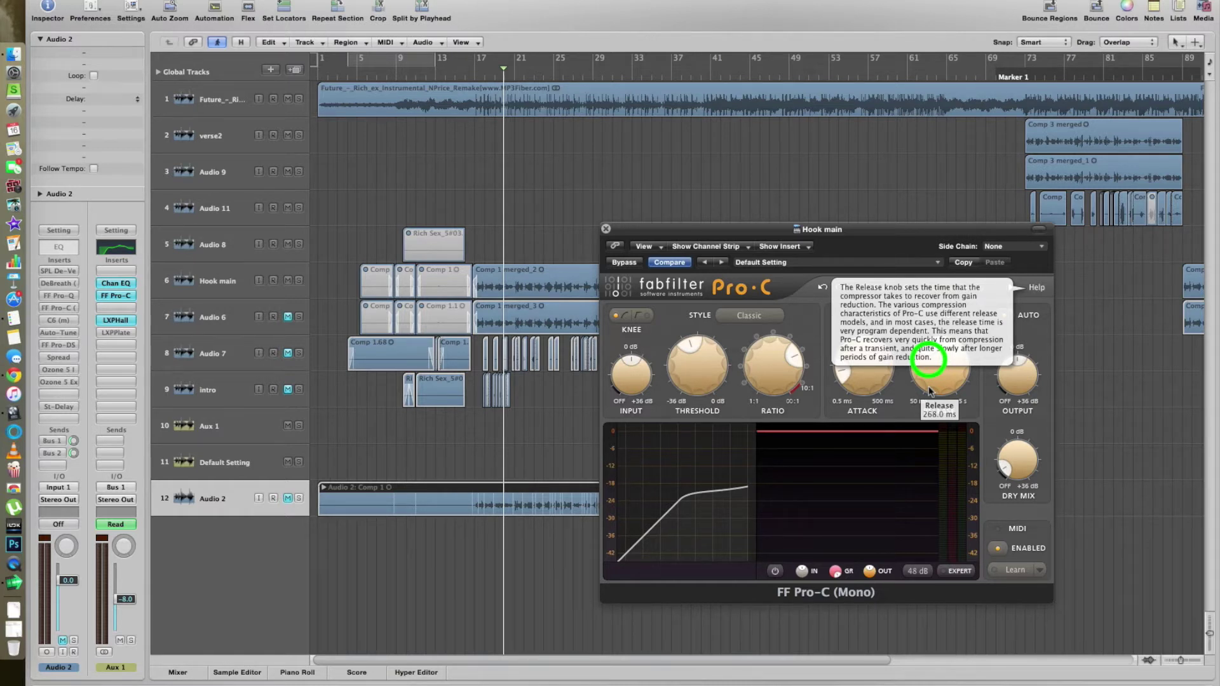
left_click_drag(929, 390, 929, 473)
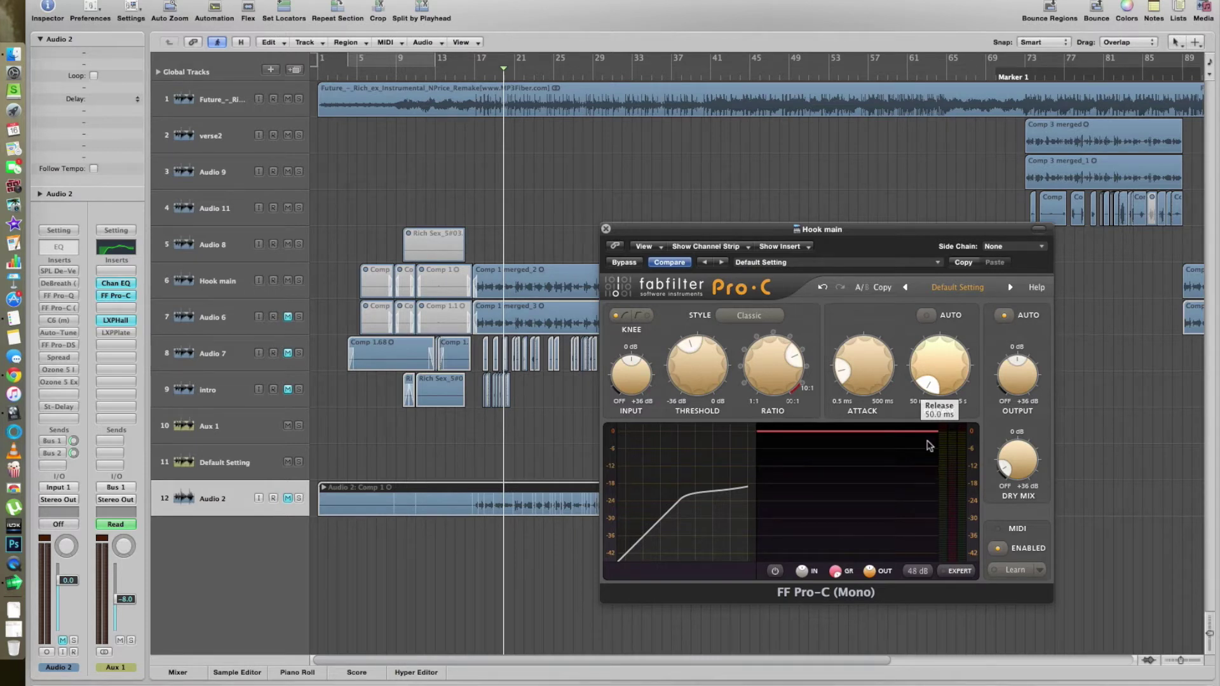
mouse_move(928, 382)
left_mouse_down()
mouse_move(926, 336)
mouse_move(927, 367)
left_mouse_up()
Set Pro-C's release time to 268 ms
double_click(928, 368)
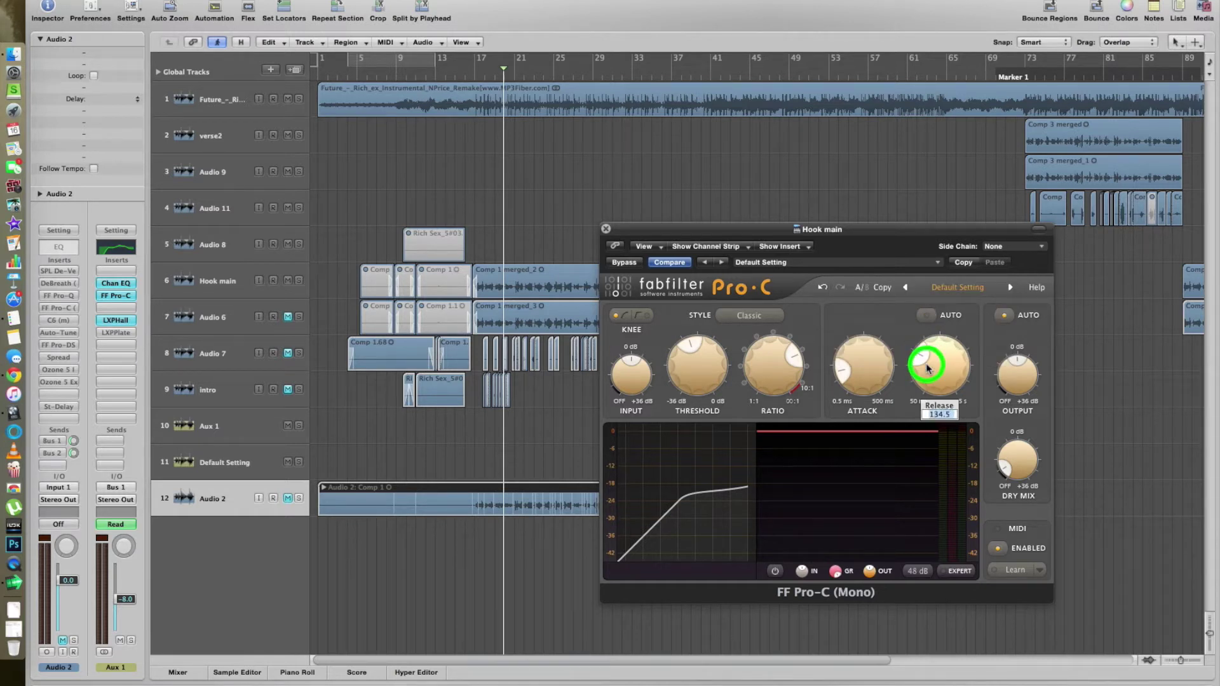
type("268")
key("Return")
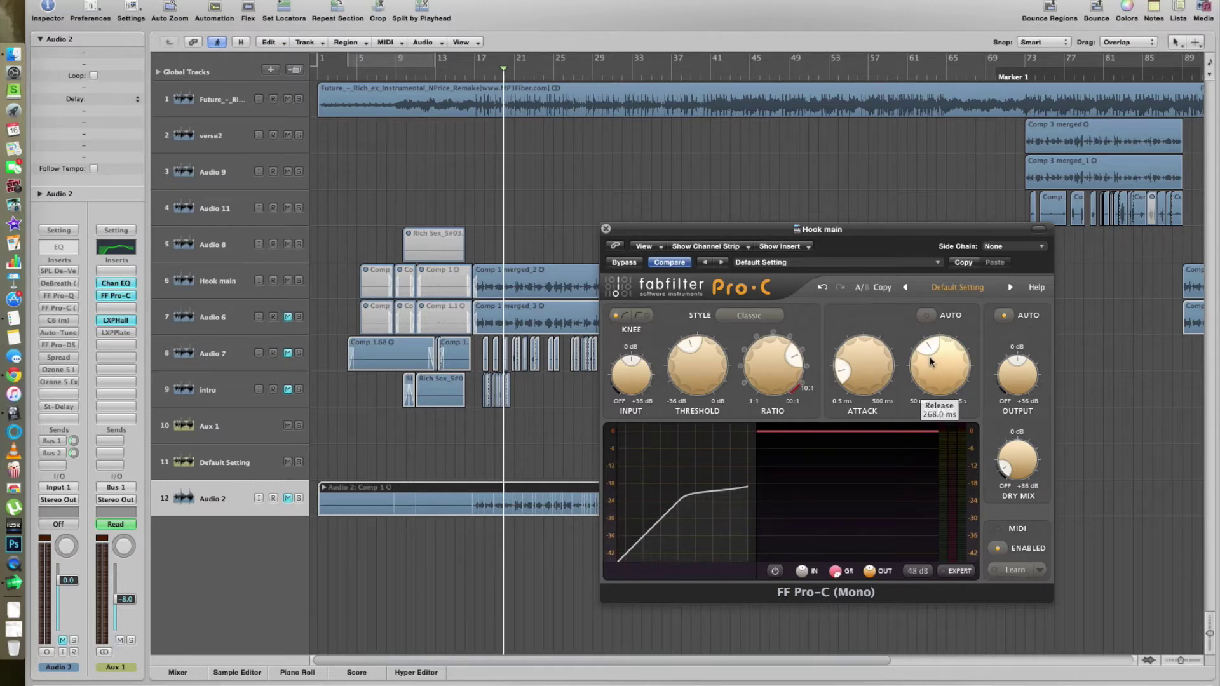
Try different ratios on Pro-C, including 5.63:1, and undo the ratio changes
mouse_move(931, 360)
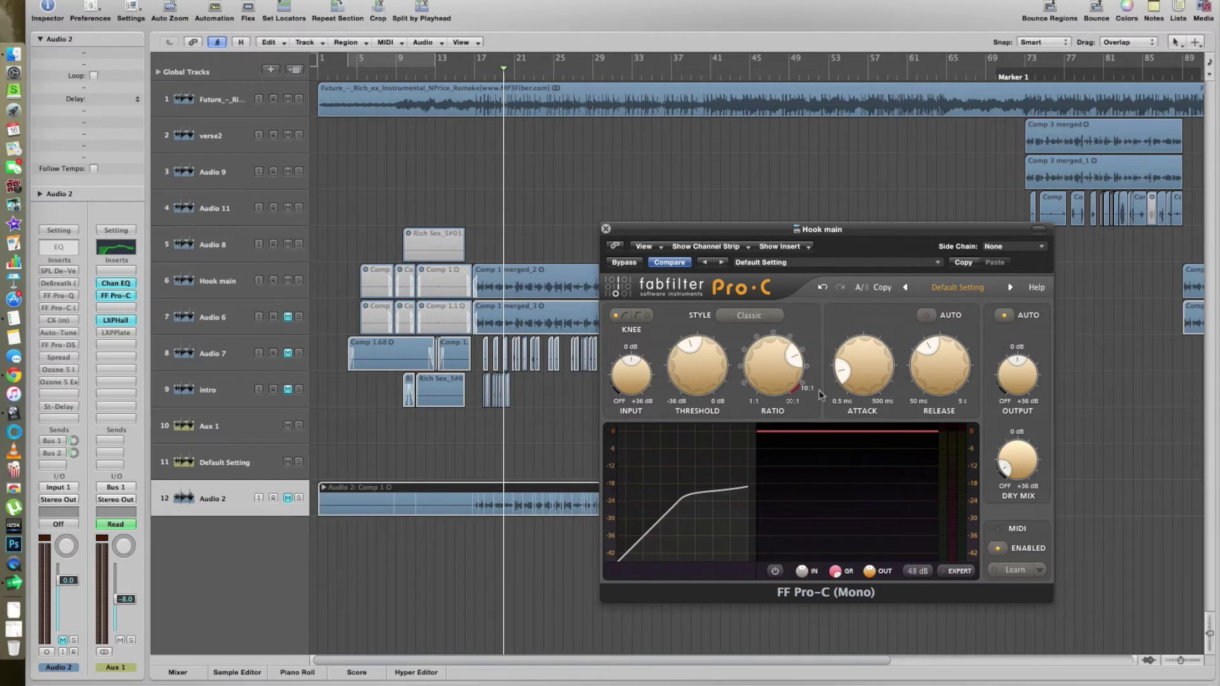
mouse_move(755, 367)
mouse_move(755, 367)
left_mouse_down()
mouse_move(833, 488)
mouse_move(799, 422)
mouse_move(807, 412)
mouse_move(761, 347)
left_mouse_up()
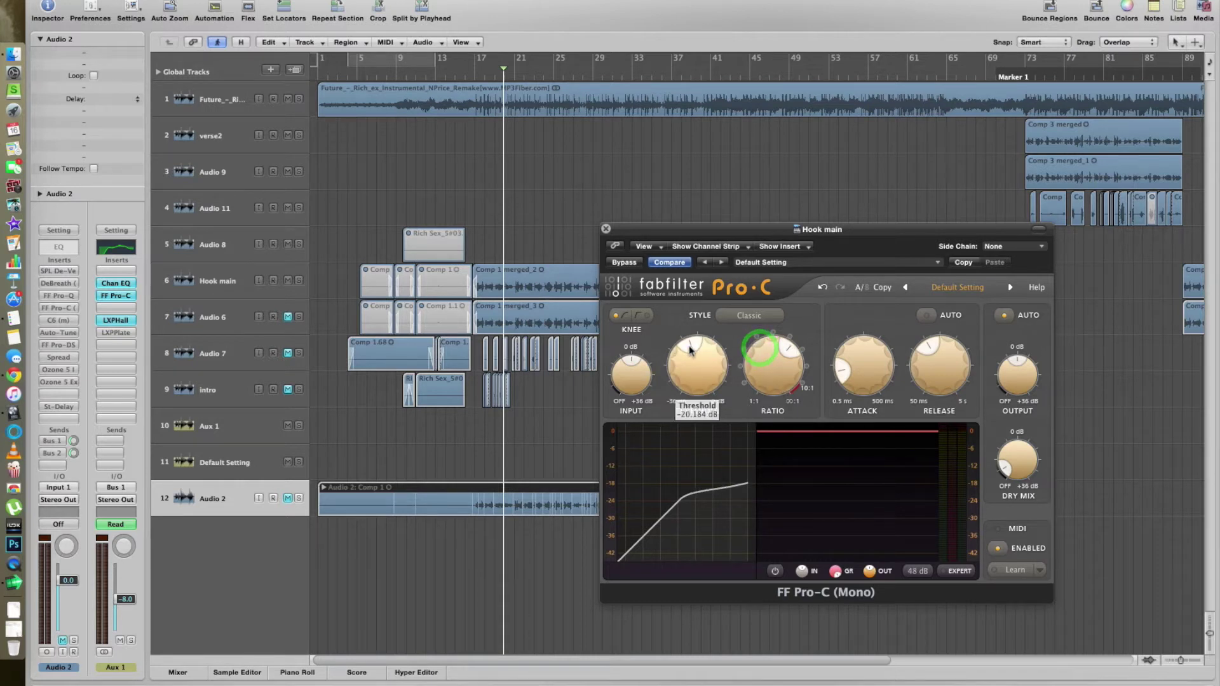
left_click_drag(770, 382, 771, 369)
left_click(823, 288)
left_click(823, 289)
left_click(823, 289)
left_click(781, 369)
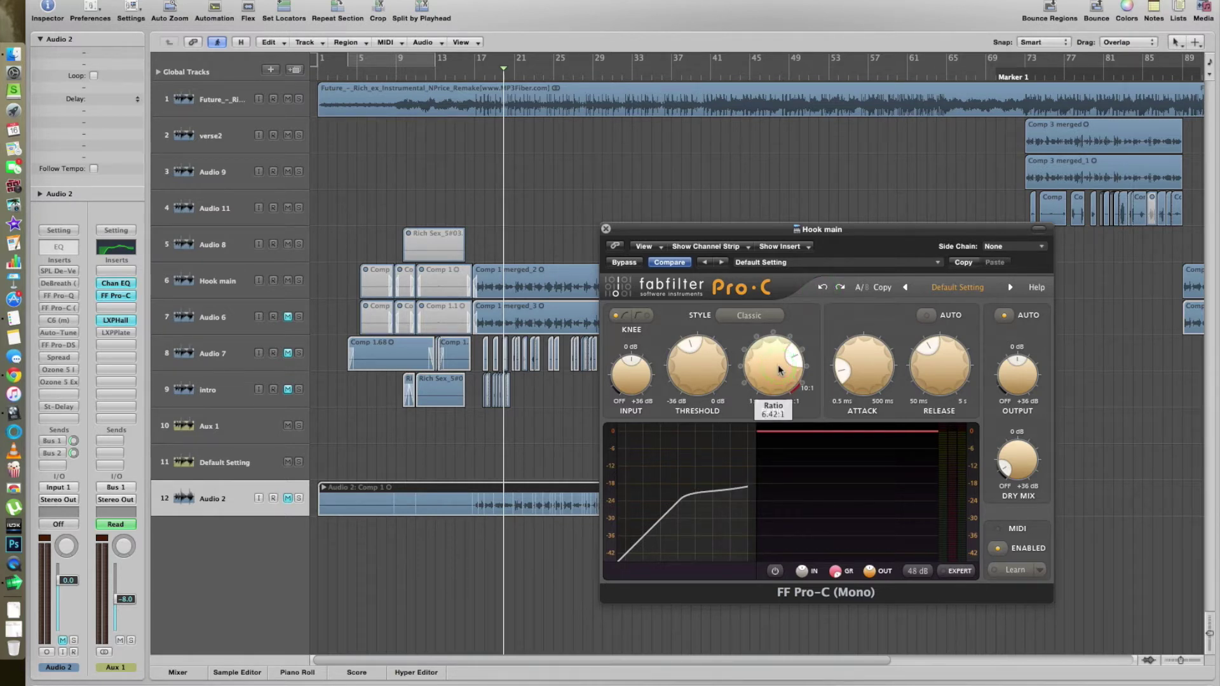
mouse_move(781, 369)
left_mouse_down()
mouse_move(786, 424)
mouse_move(782, 391)
left_mouse_up()
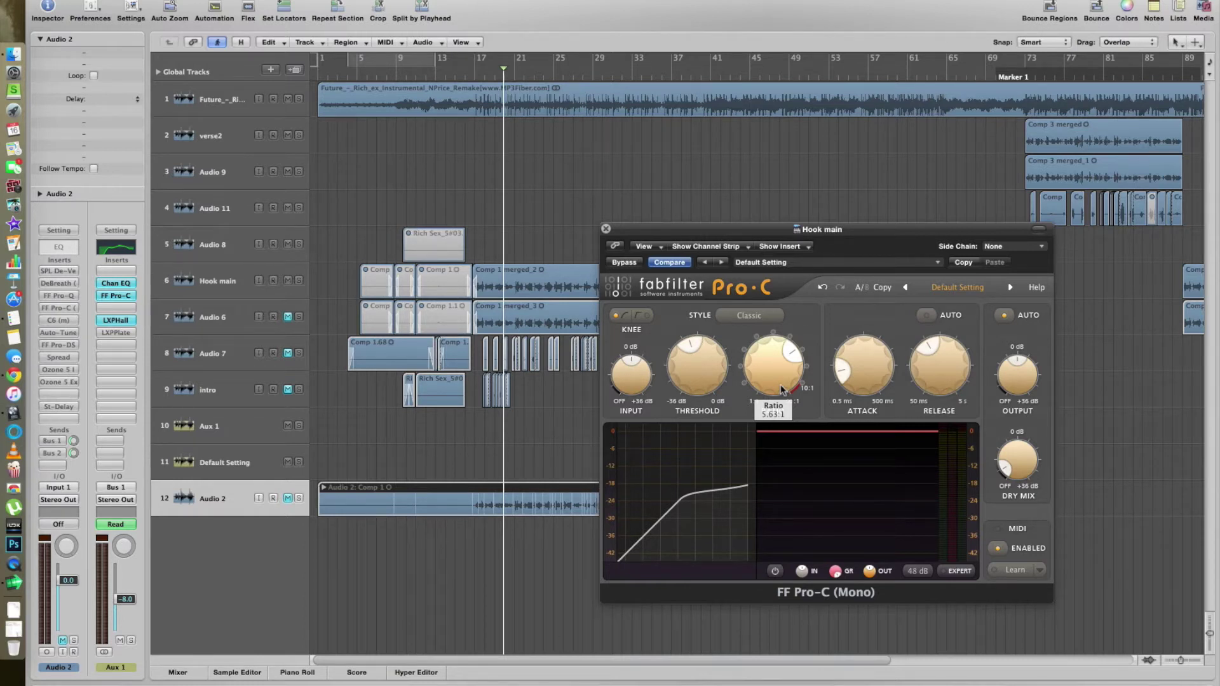
left_click(820, 289)
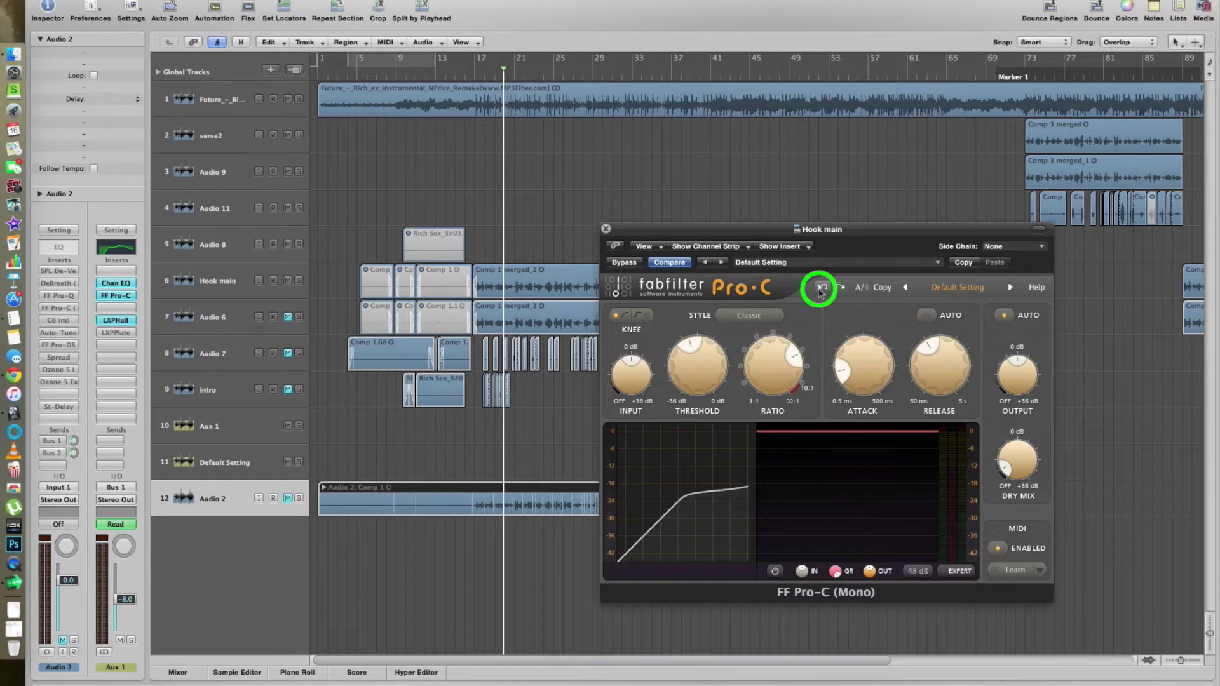
Try a lower dry mix level on Pro-C and undo the change
mouse_move(770, 367)
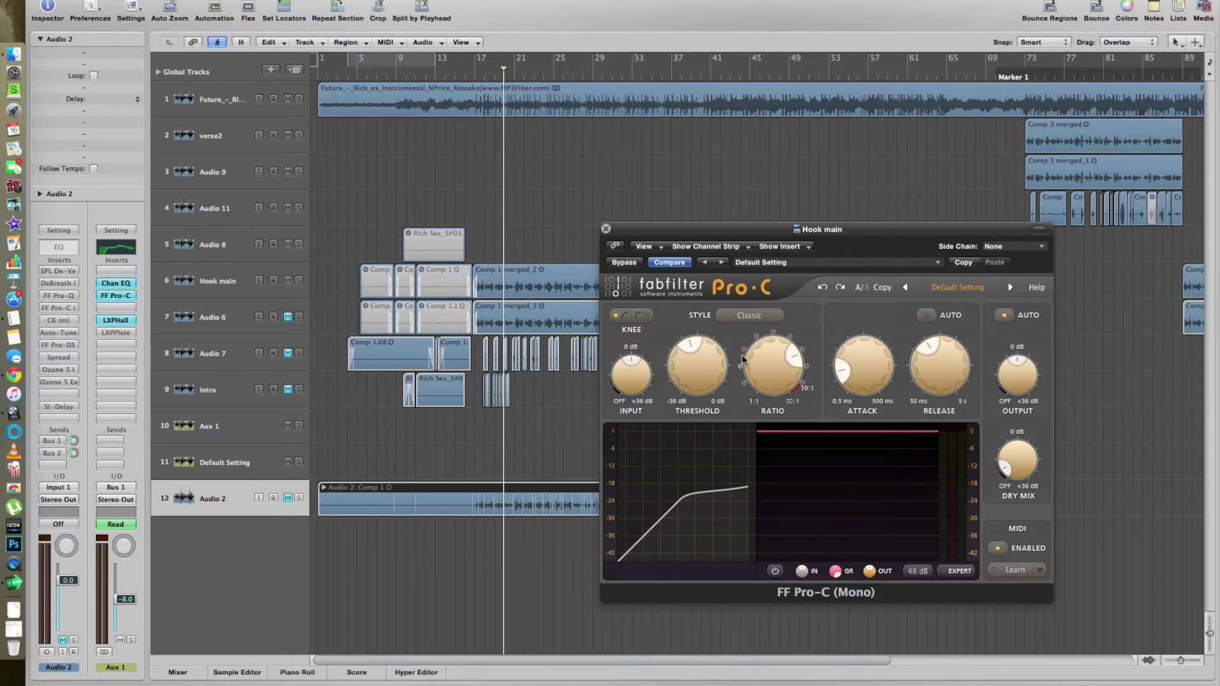
mouse_move(845, 354)
mouse_move(1017, 467)
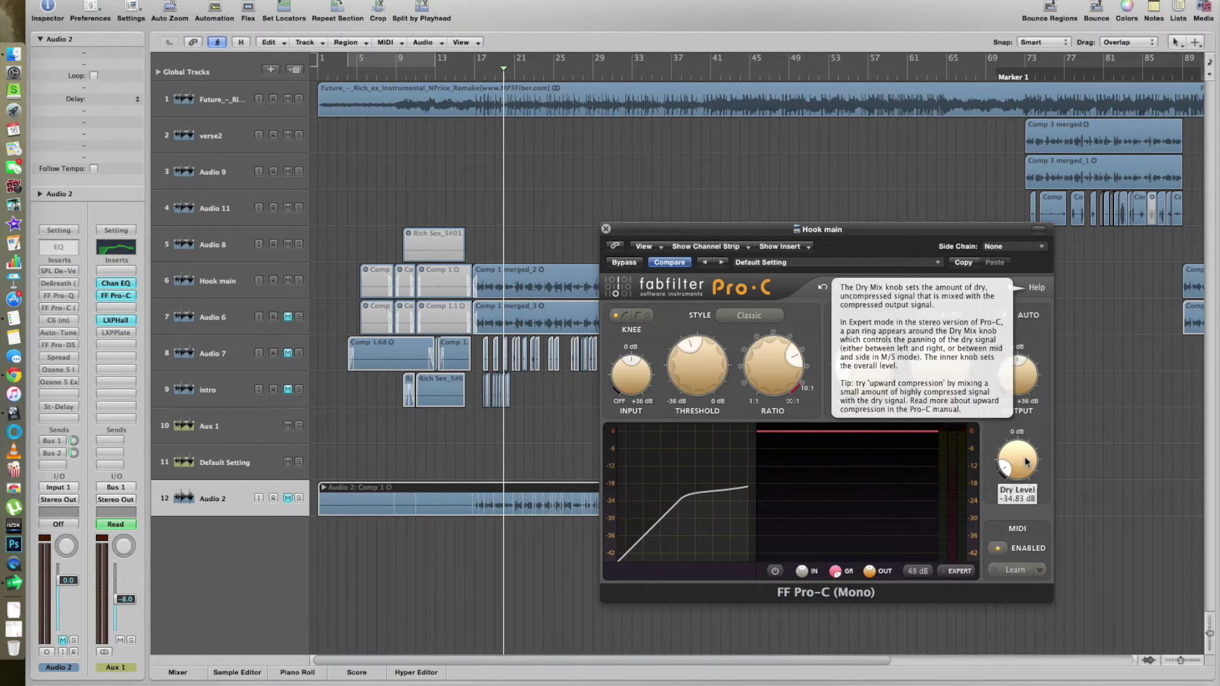
left_click(1022, 471)
left_click_drag(1021, 470, 1045, 496)
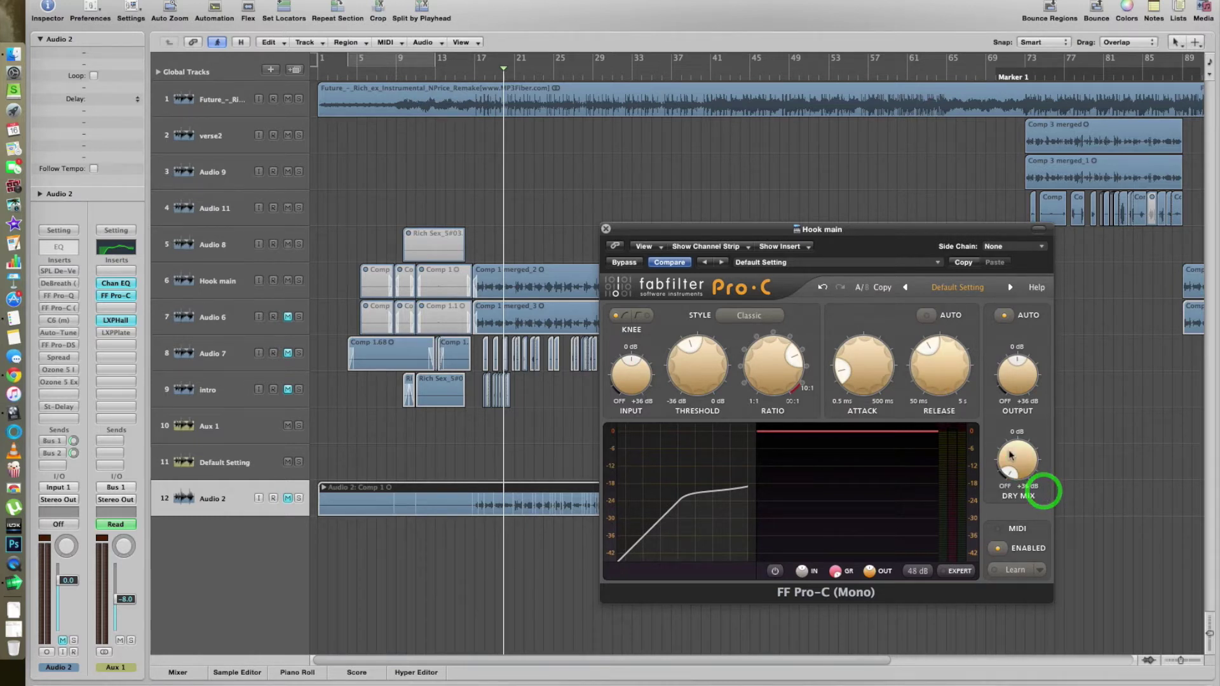
left_click(823, 288)
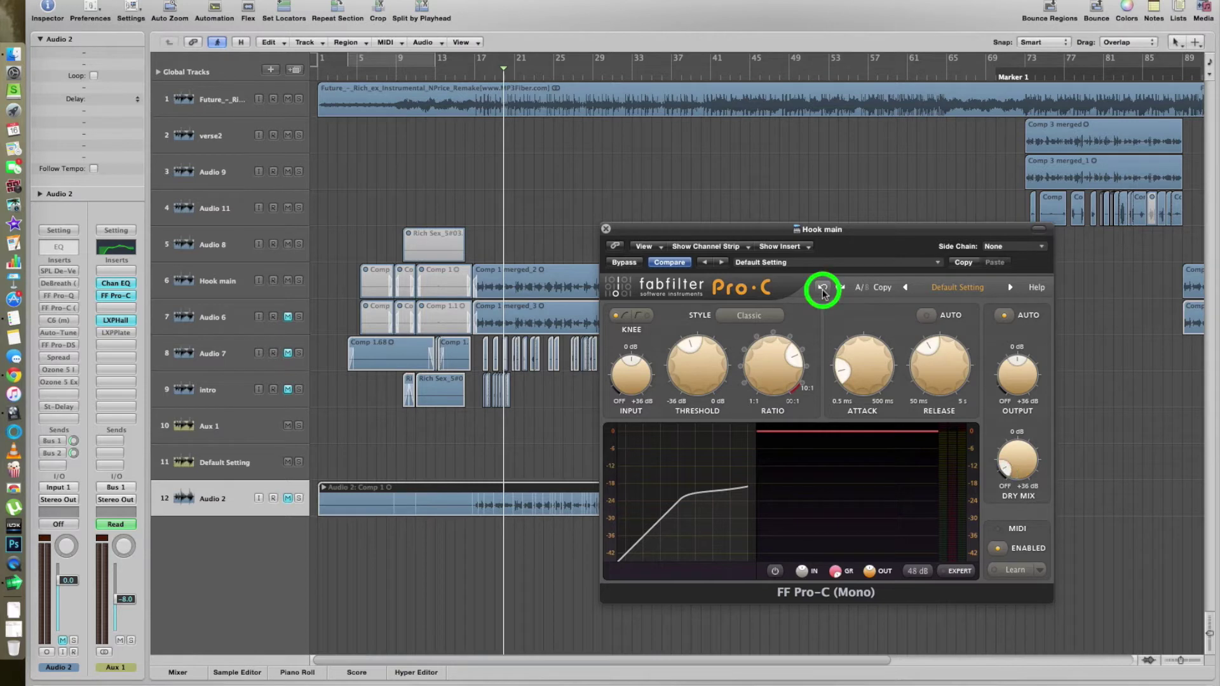
mouse_move(1013, 466)
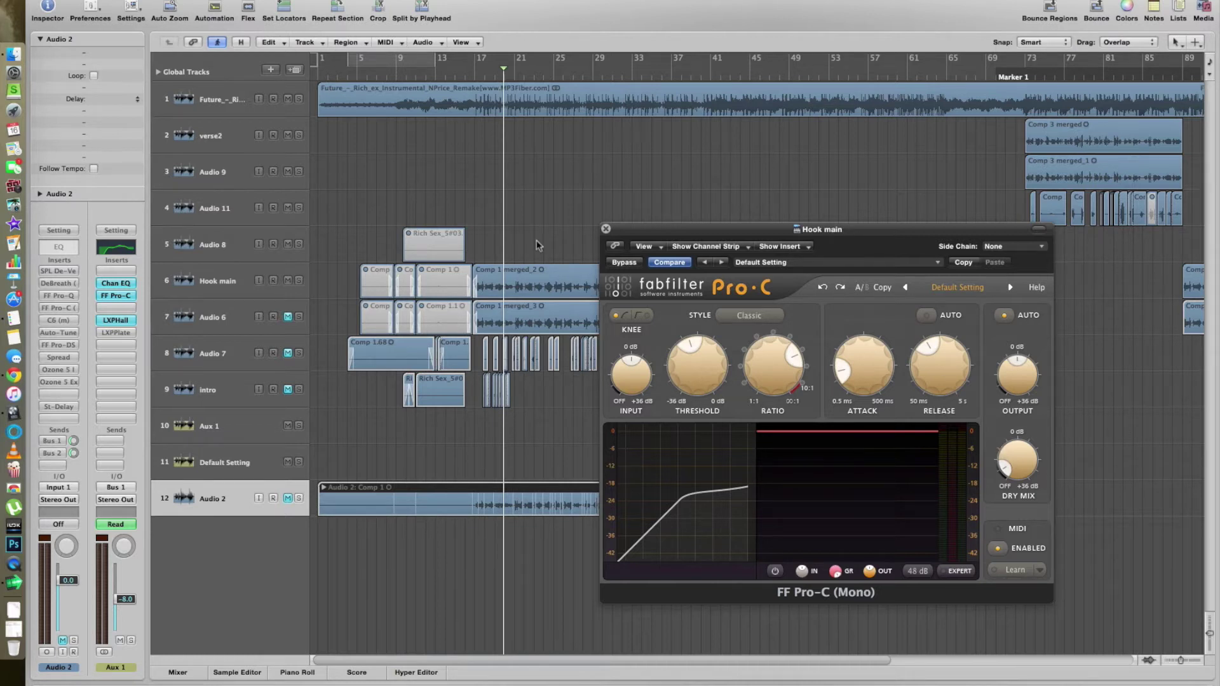
Select the Hook main track, recheck its Pro-C settings, and close the compressor window
left_click(605, 228)
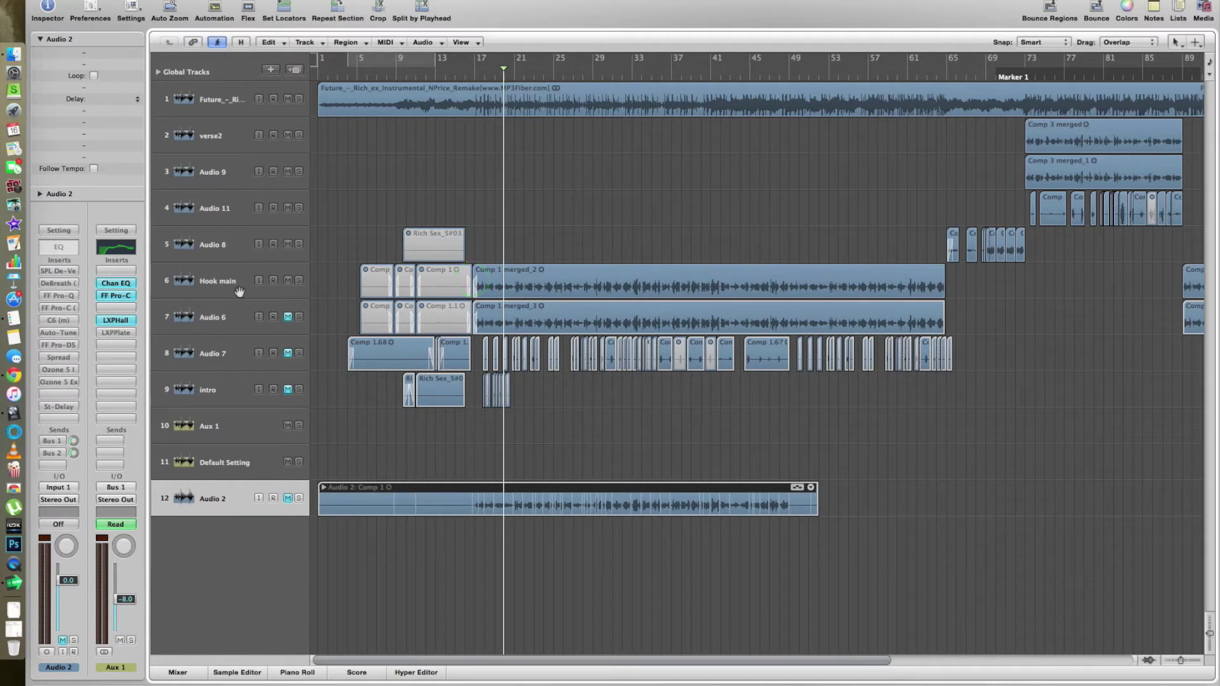
left_click(218, 287)
left_click(518, 290)
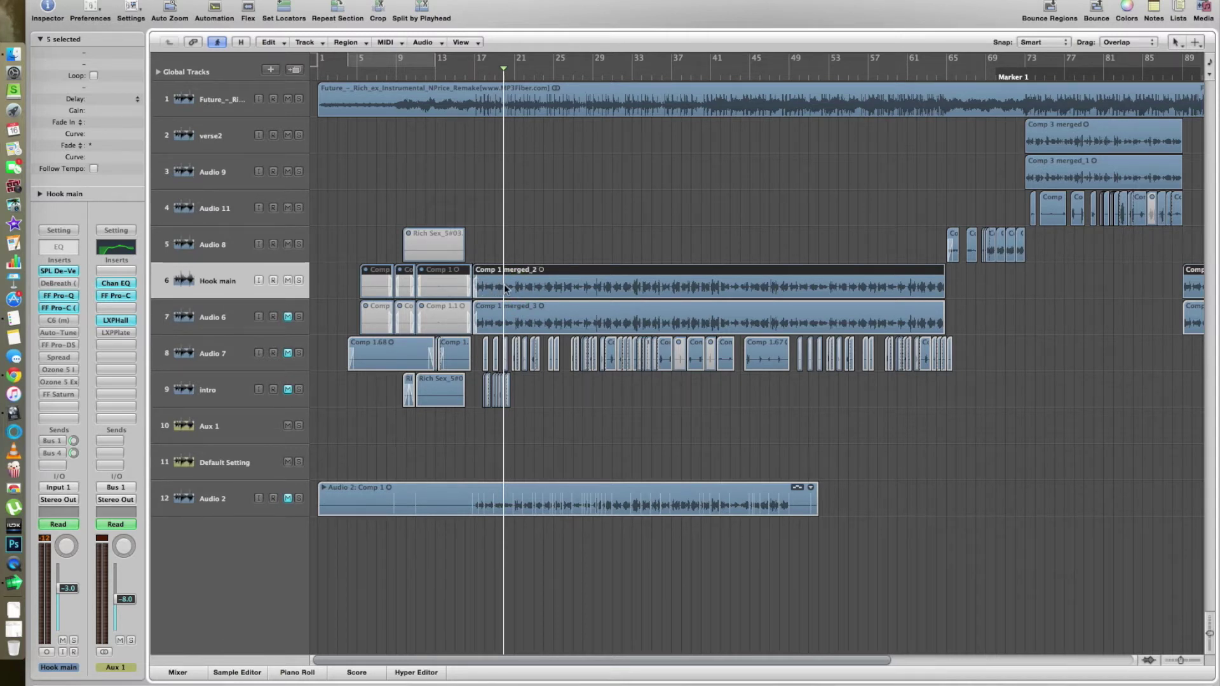
left_click(60, 307)
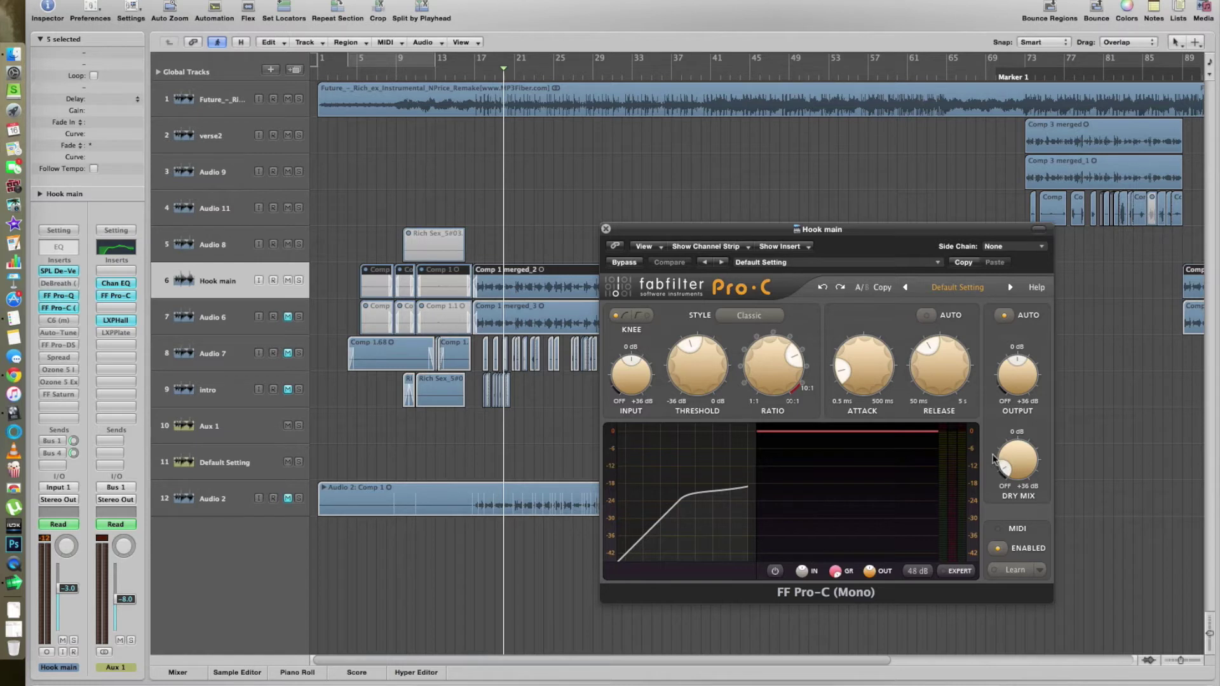
left_click(607, 229)
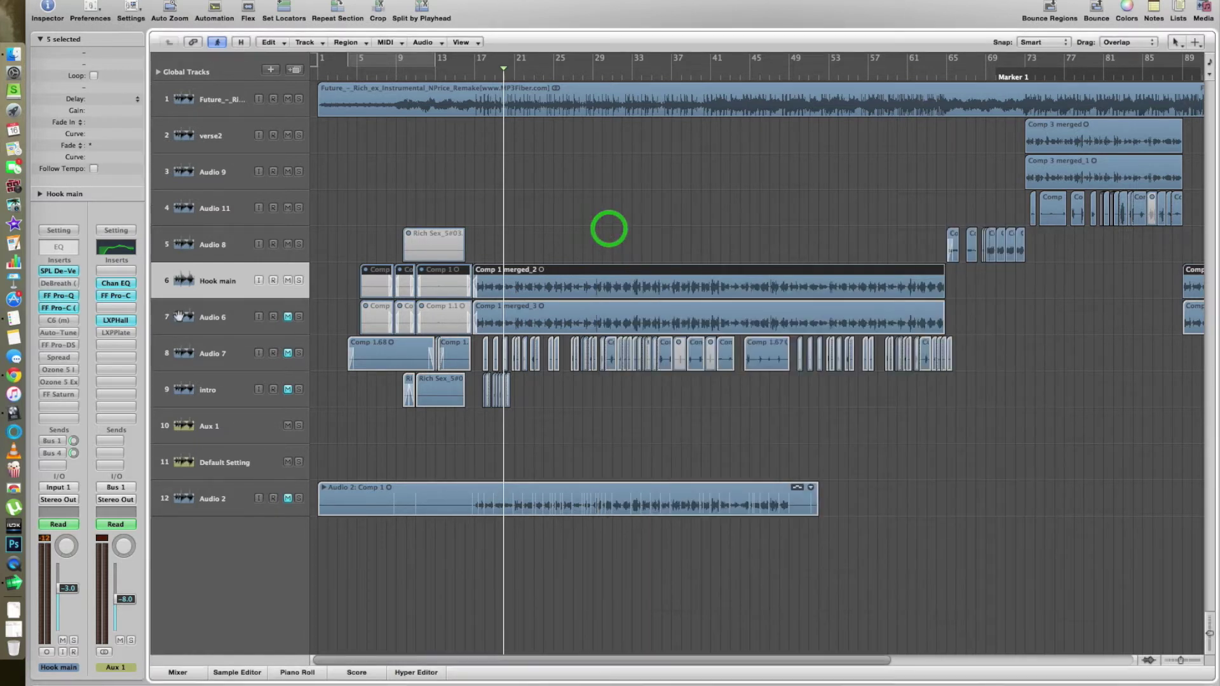
Activate and open C6 on the Hook main track, and play the mix from just before bar 17
left_click(70, 326)
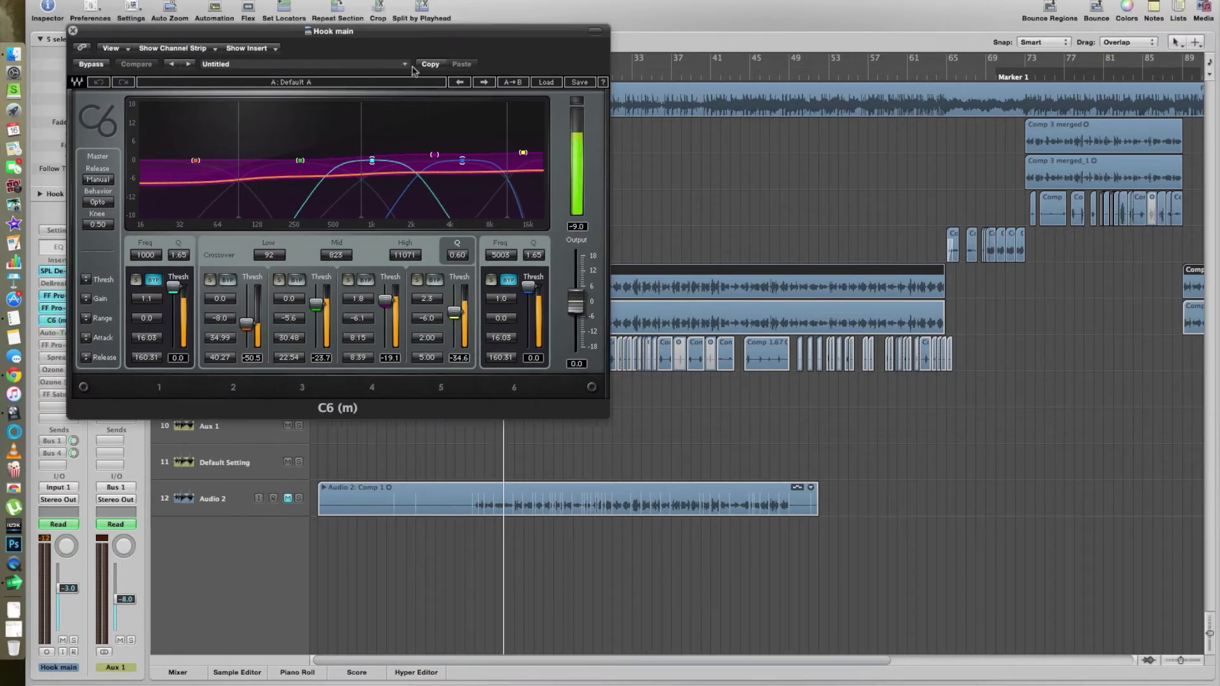
left_click_drag(359, 32, 845, 275)
left_click(472, 71)
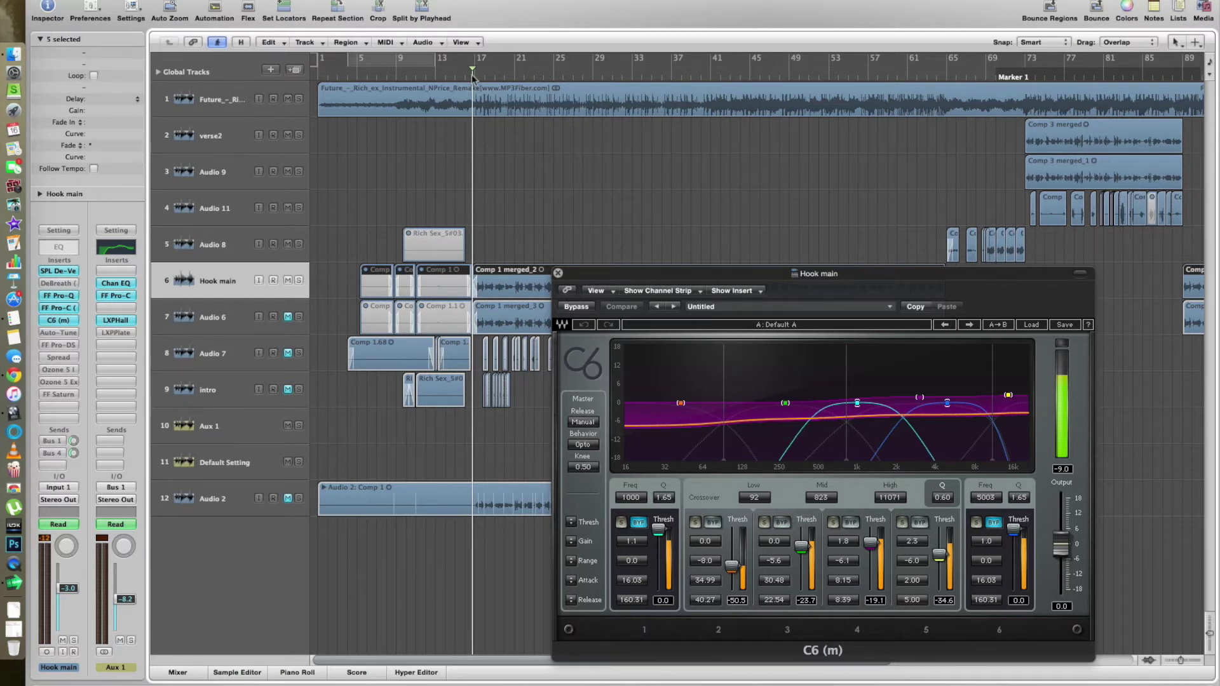
left_click(472, 76)
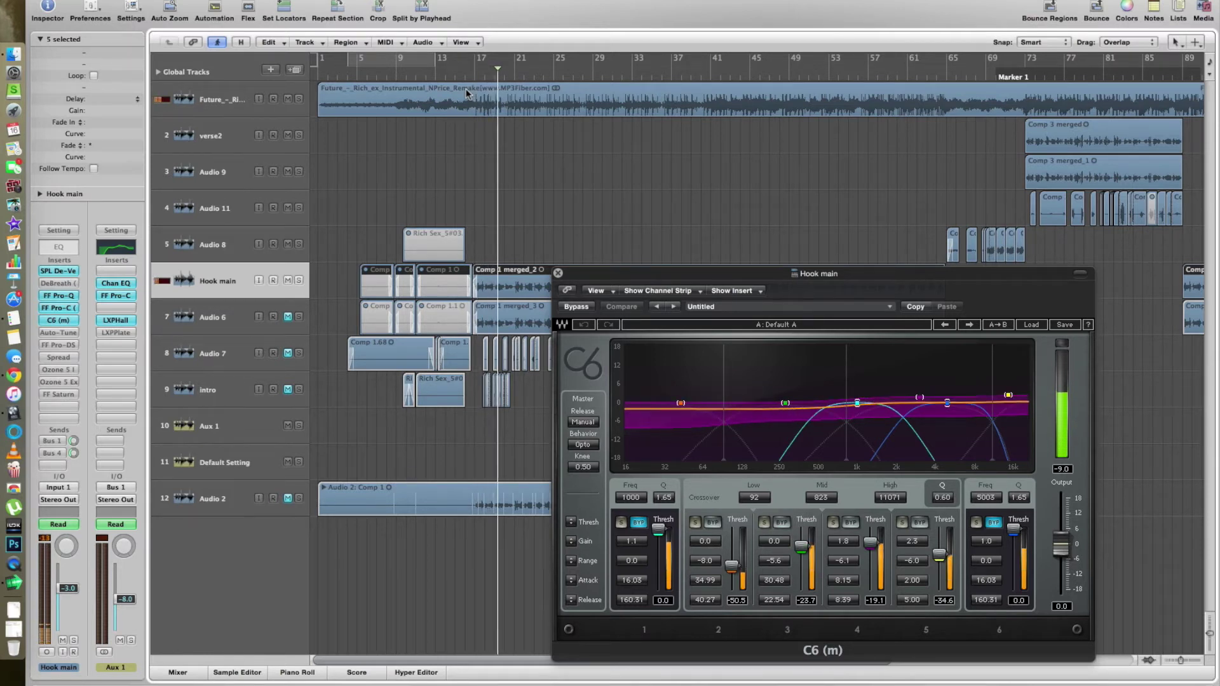
key("space")
Solo the Hook main track and play the start of the hook with C6 bypassed
left_click(299, 281)
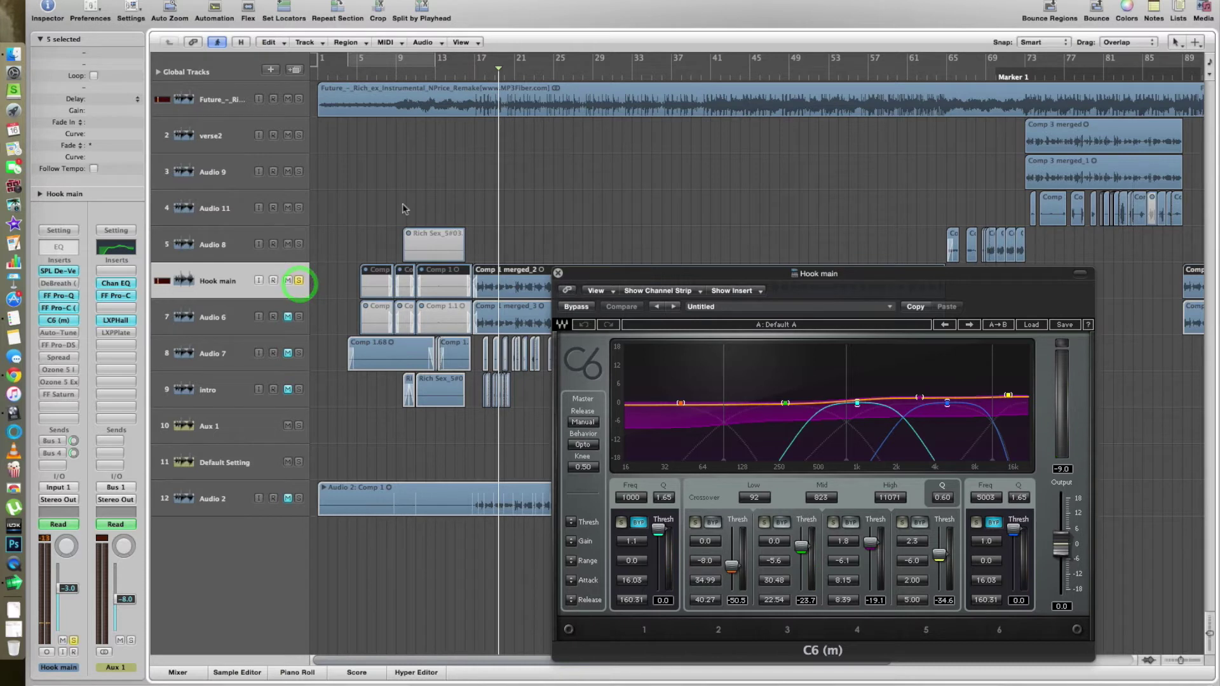
left_click(468, 80)
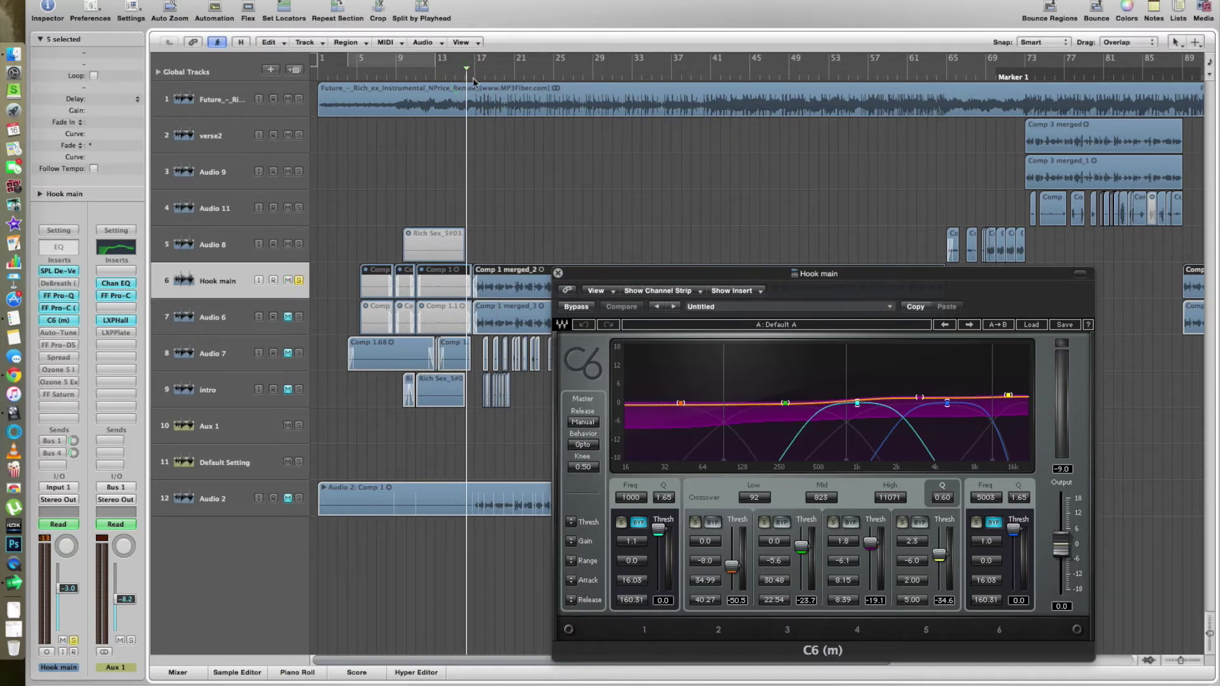
left_click(576, 307)
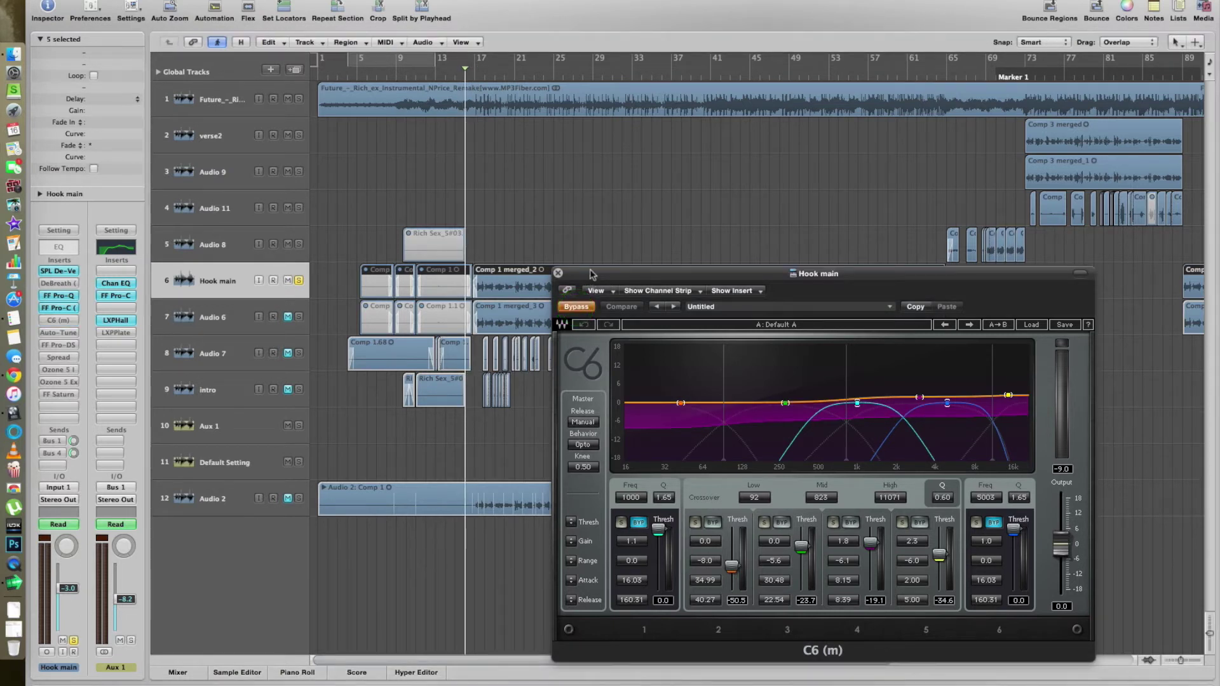
left_click_drag(590, 273, 552, 348)
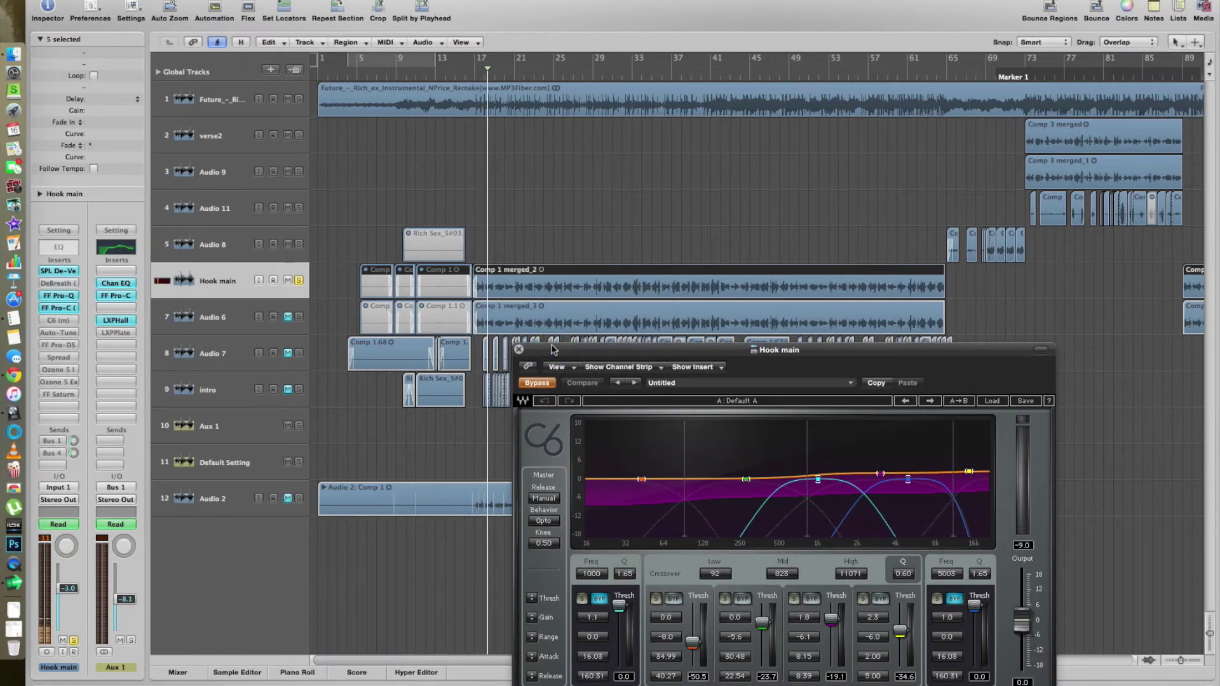
Take C6 out of bypass, rewind a few bars, and play the soloed vocal through it
left_click(538, 383)
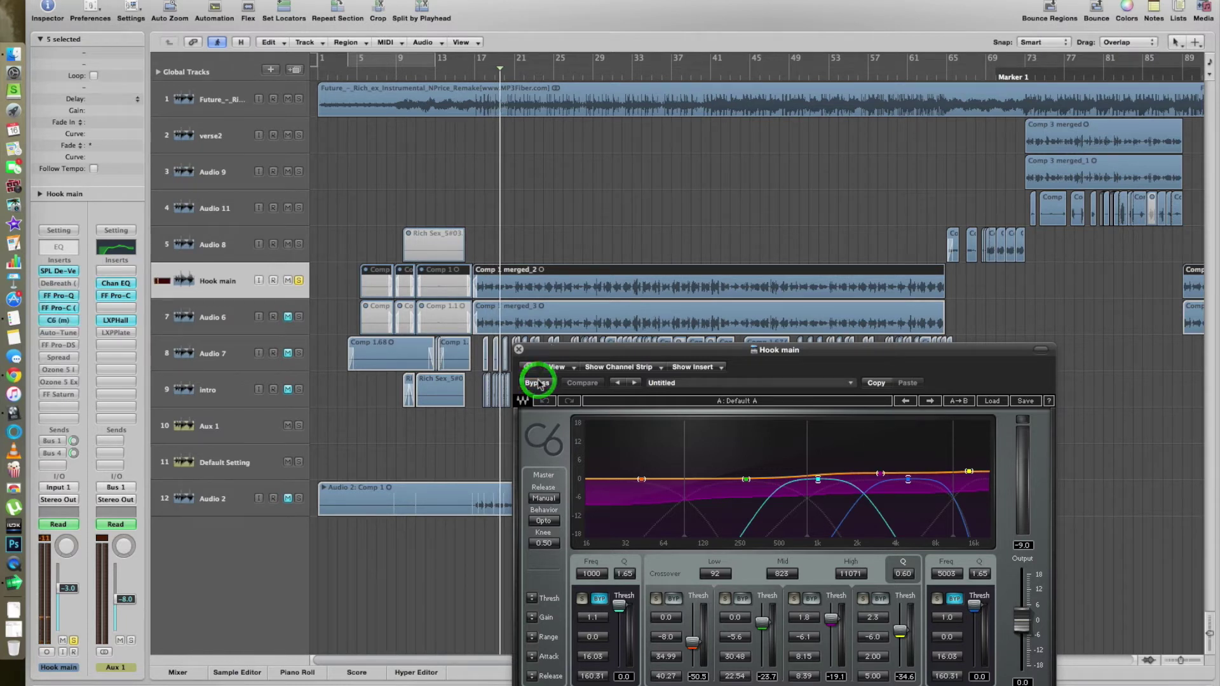
key("comma")
key("comma")
key("comma")
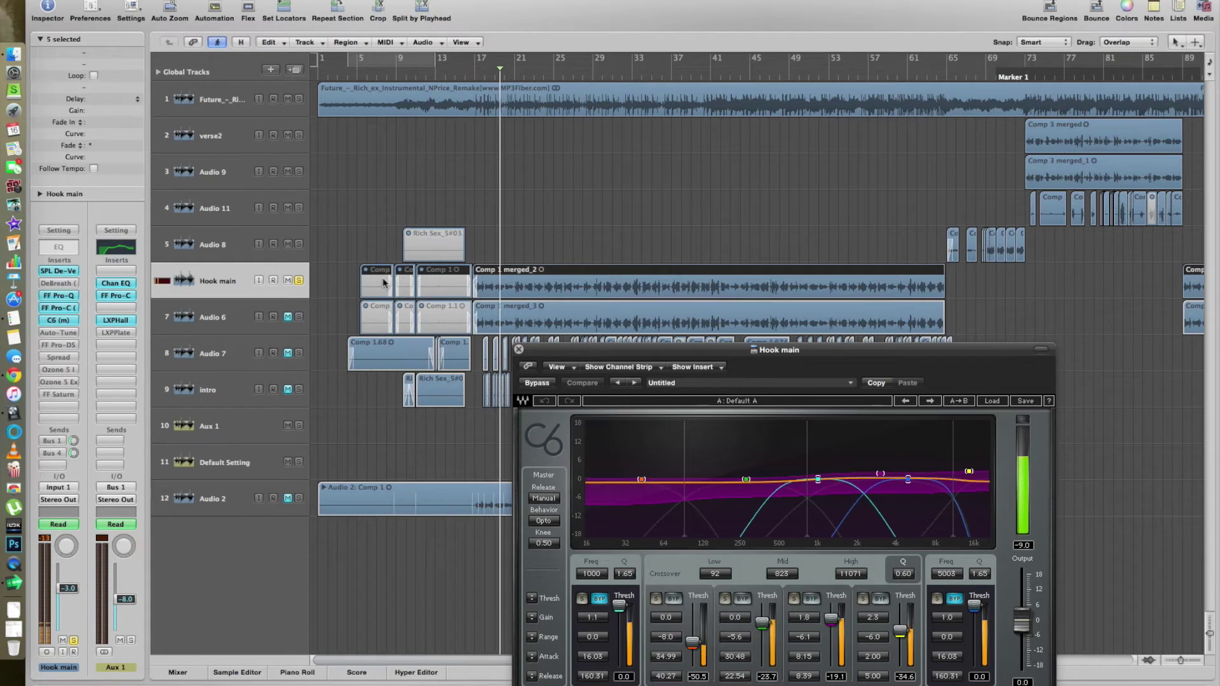
key("space")
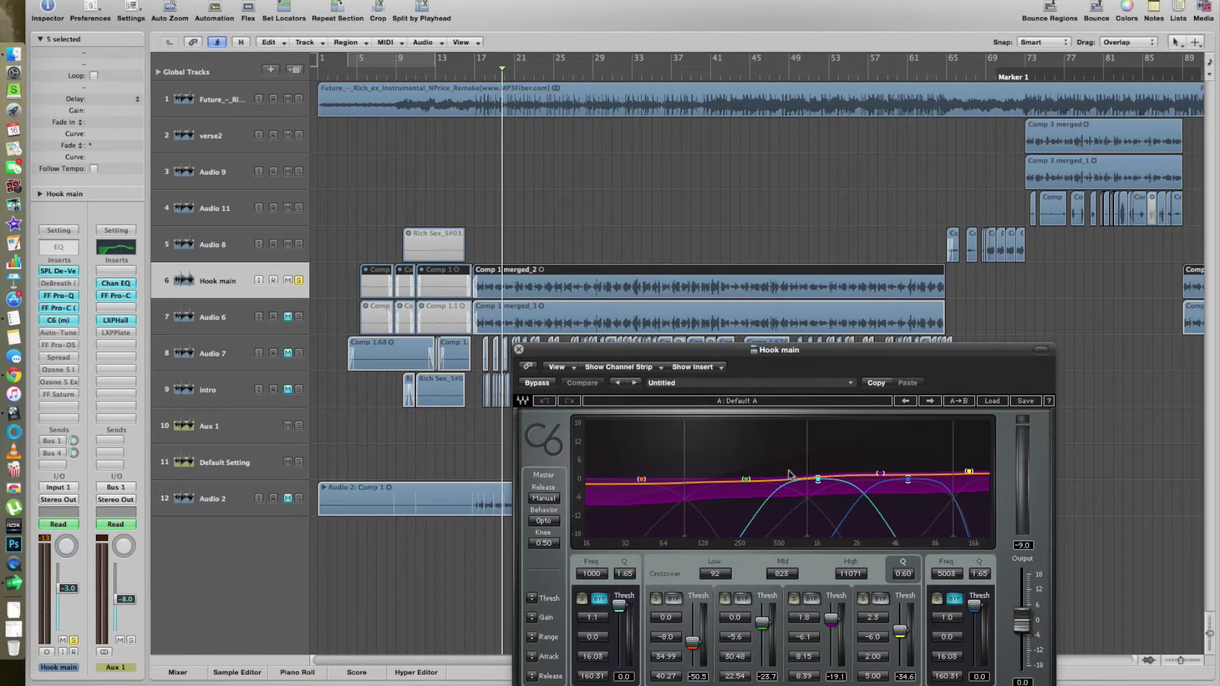
Play short passages of the soloed vocal to examine how C6's bands react across the spectrum
key("space")
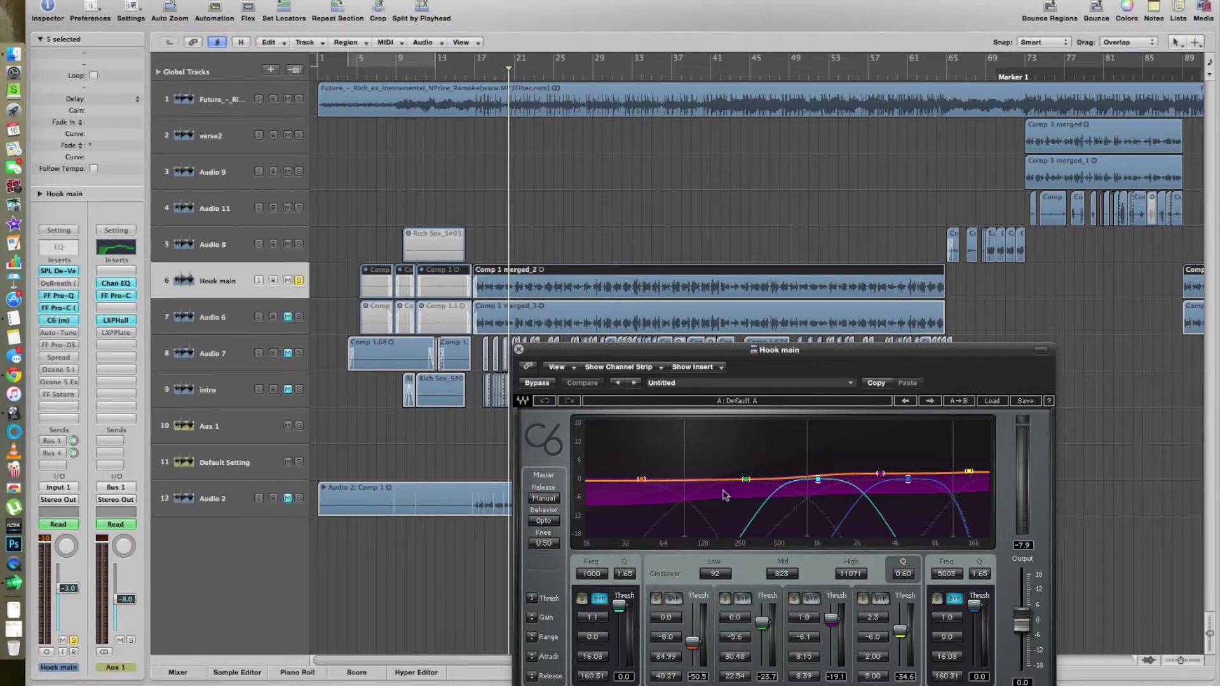
left_click(854, 489)
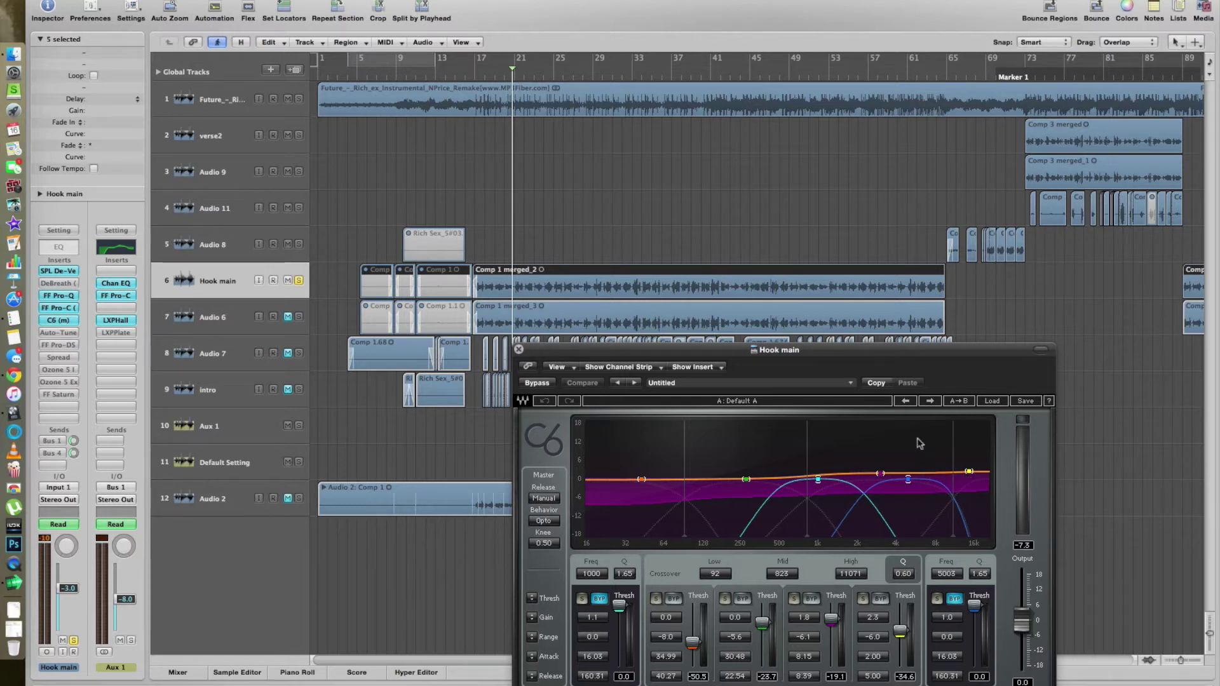
key("space")
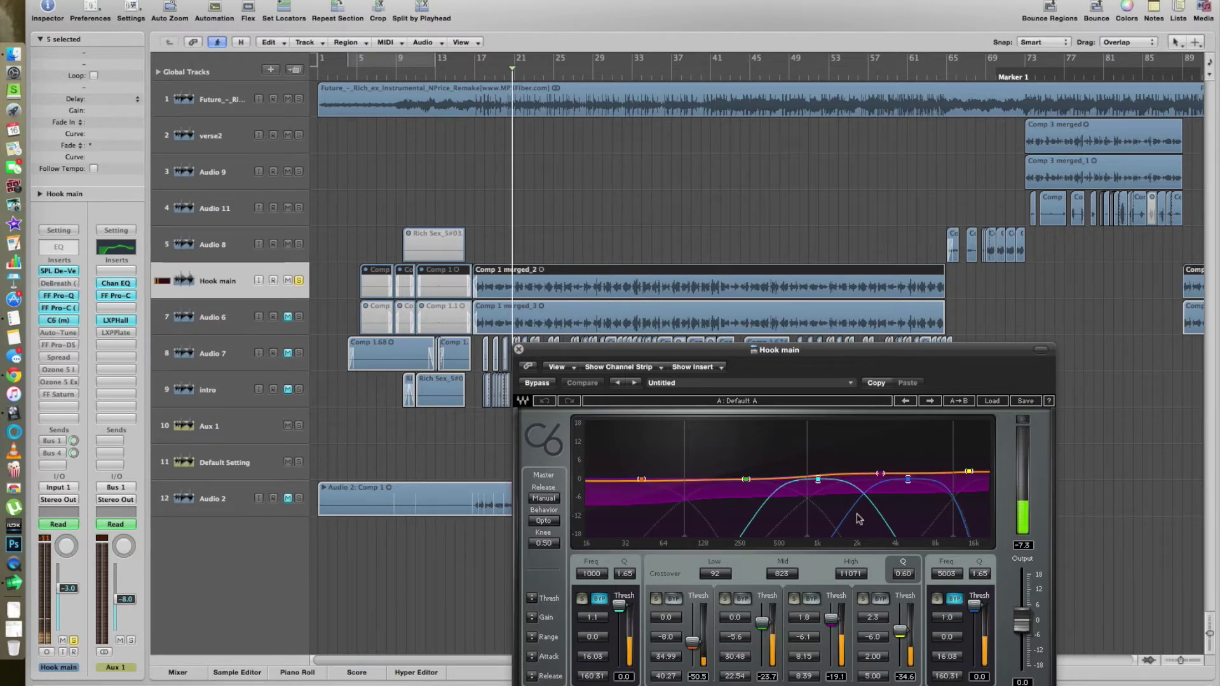
key("space")
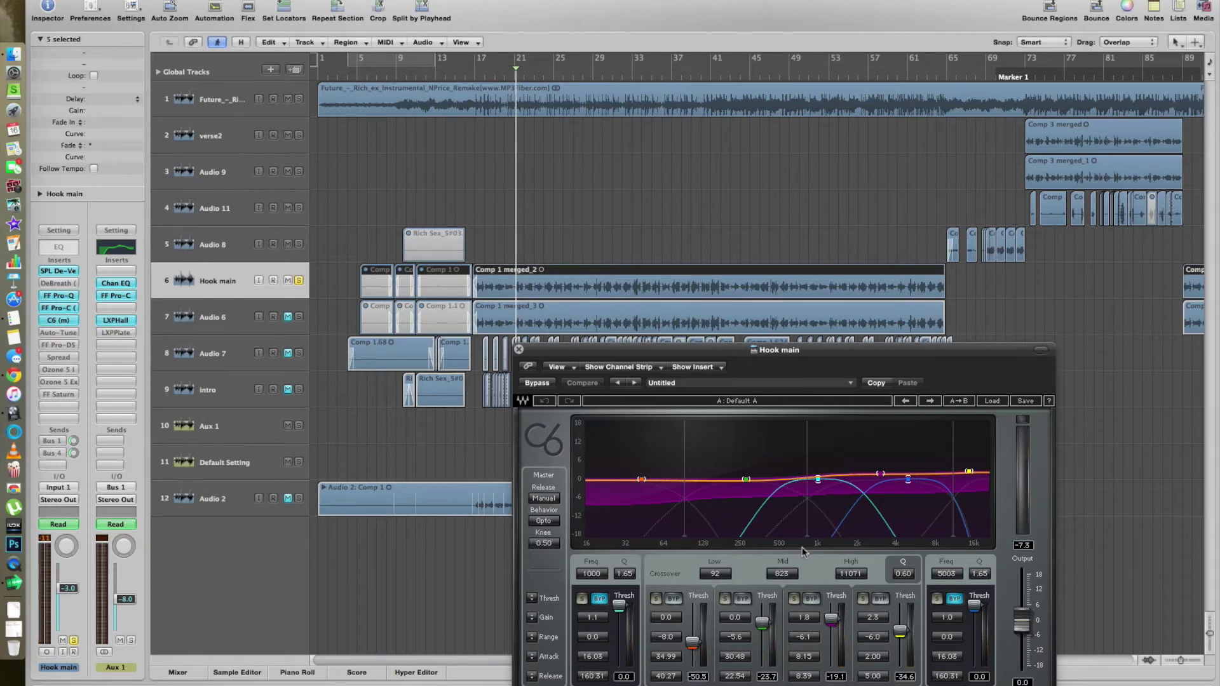
Examine C6's per-band threshold, gain, range, attack and release settings during playback, and close the plug-in window
left_click_drag(806, 351, 703, 150)
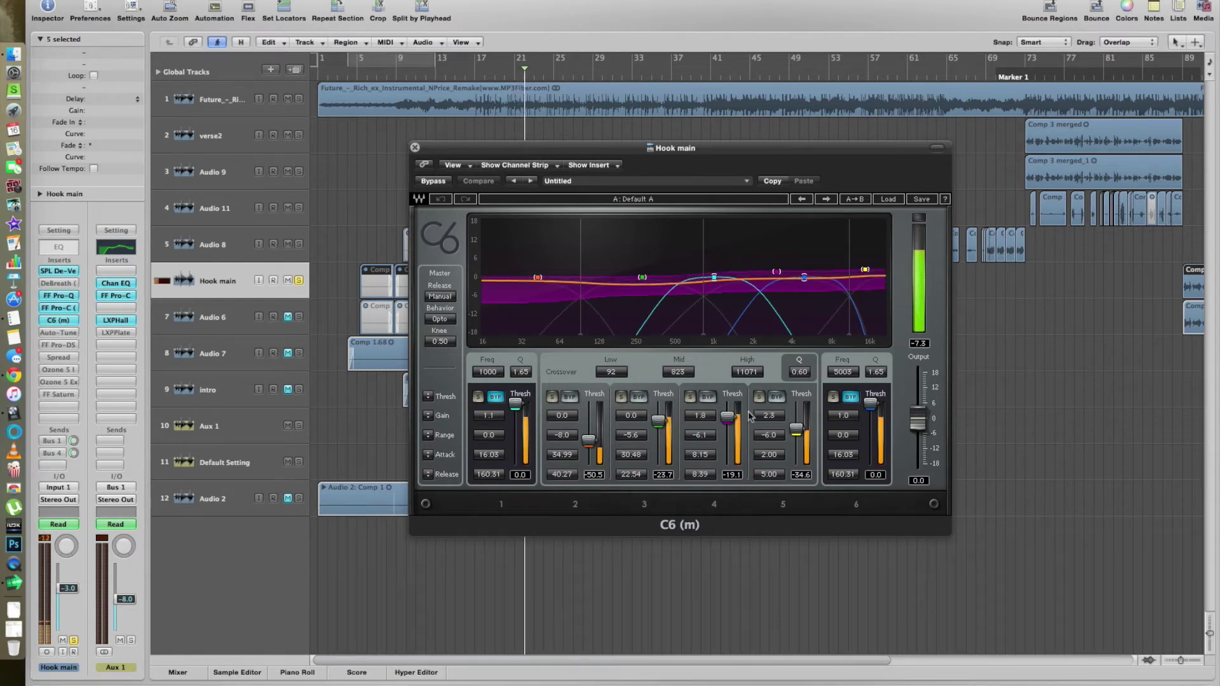
left_click_drag(512, 148, 593, 283)
left_click(482, 281)
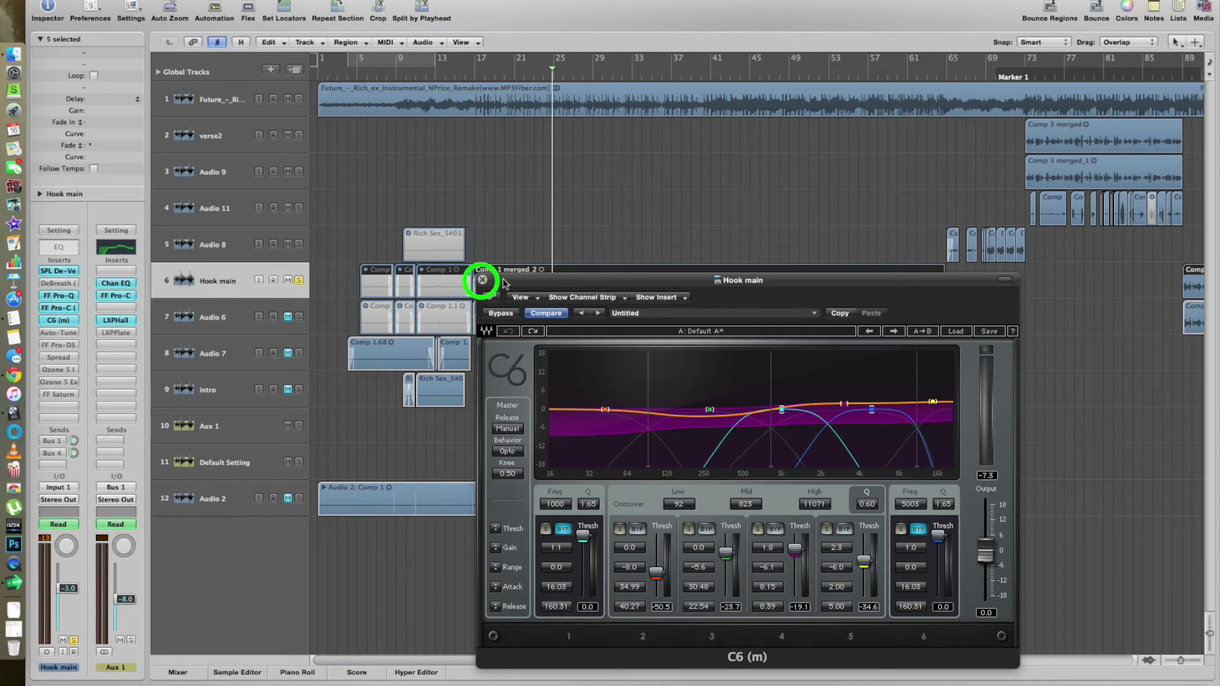
left_click(483, 280)
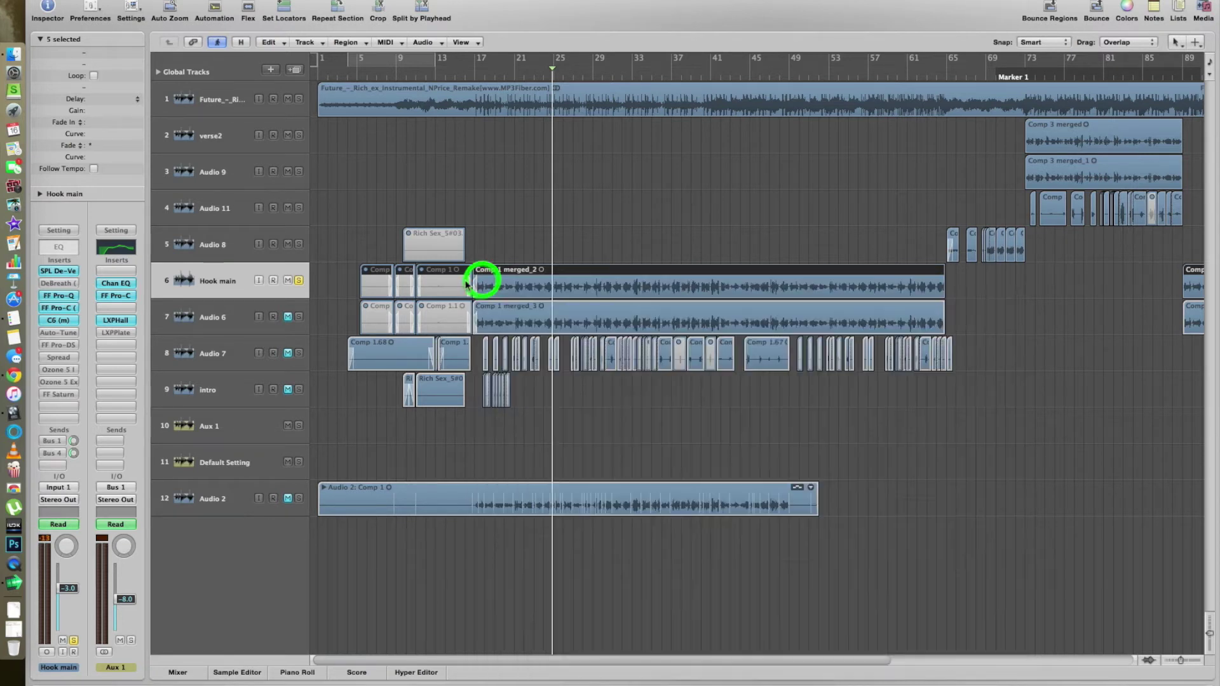
Activate and open Auto-Tune Evo on the Hook main track, with the playhead just before bar 17
left_click(300, 282)
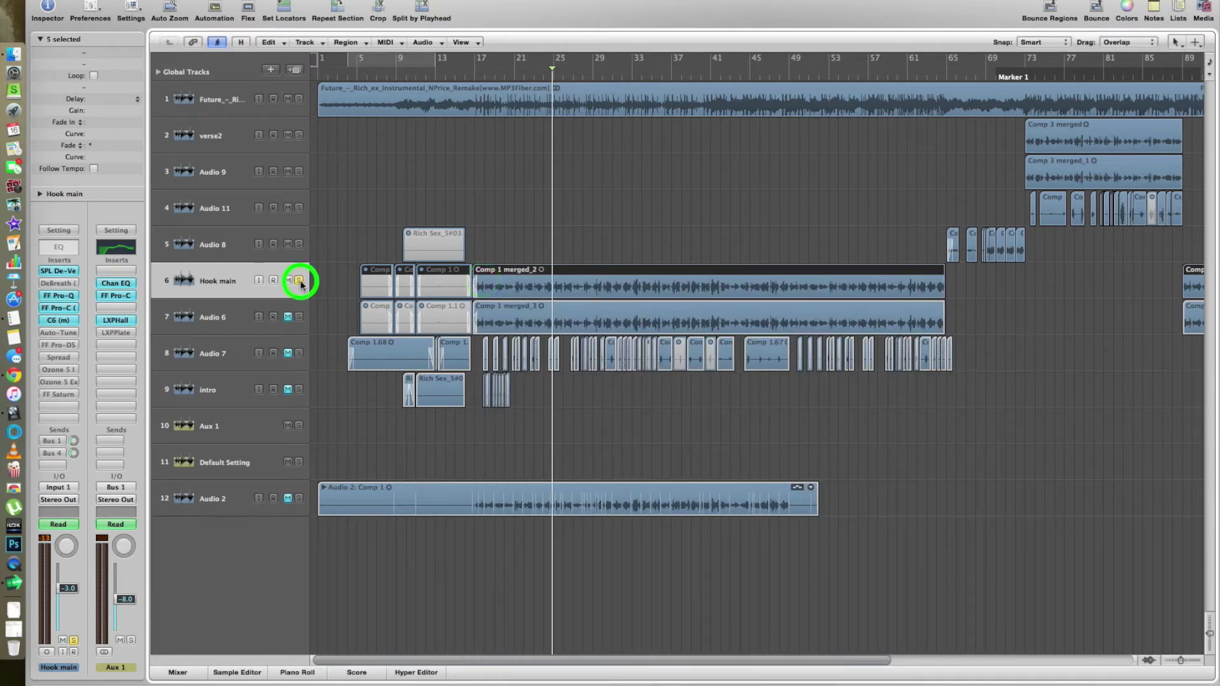
left_click(66, 335)
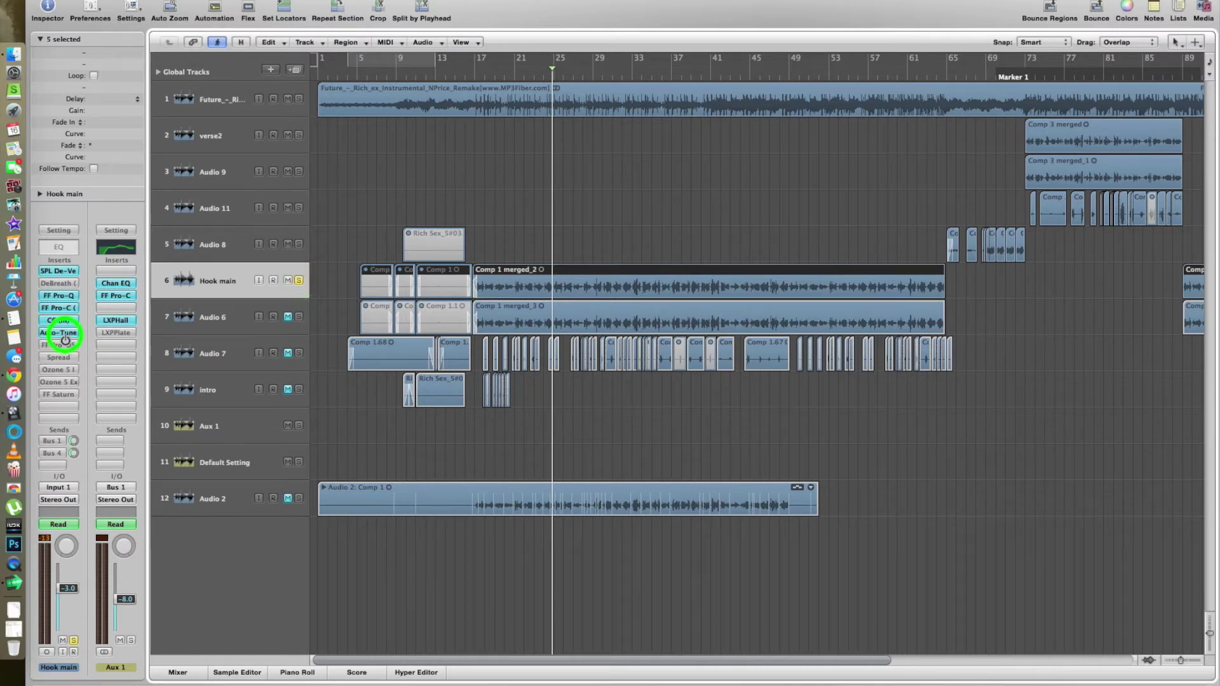
left_click(471, 67)
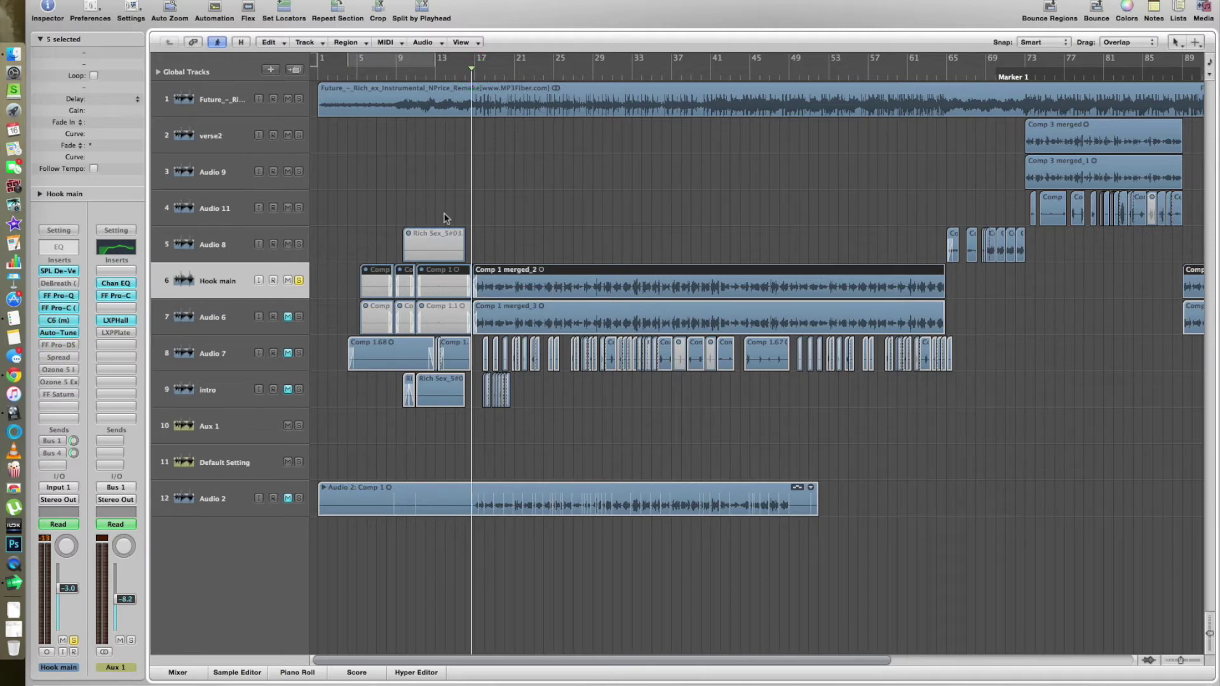
left_click(54, 333)
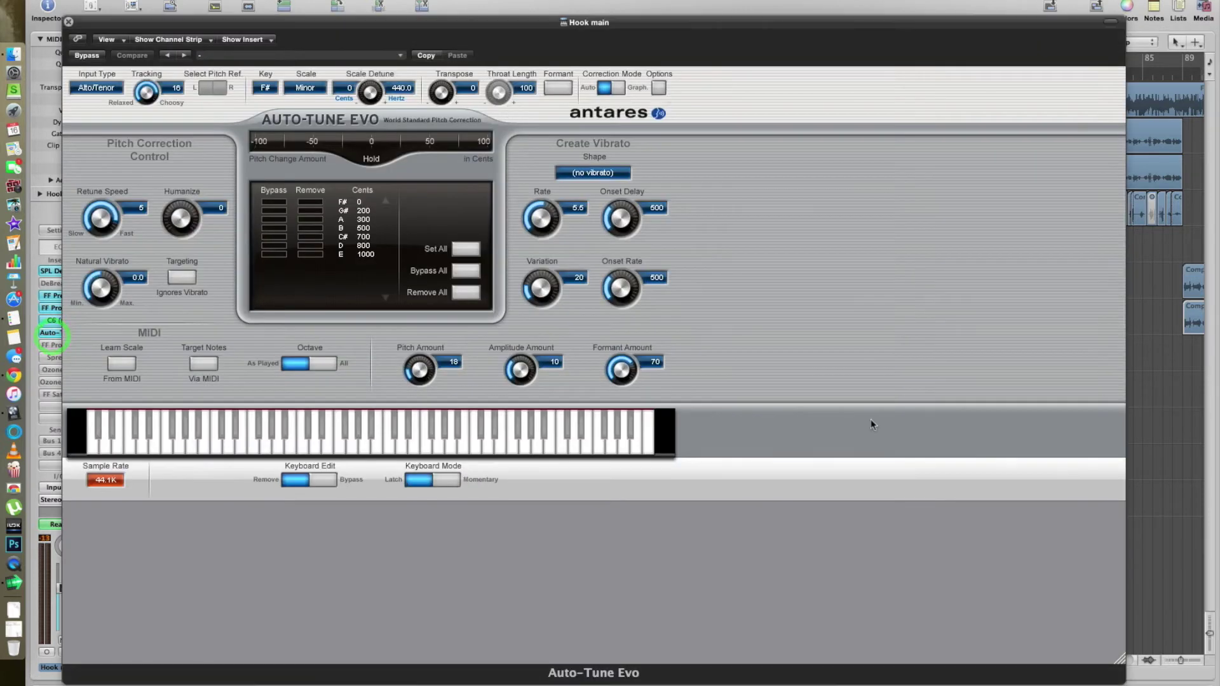
Shrink the Auto-Tune Evo window to fit its interface and move it aside so the track list is visible
left_click_drag(1119, 664, 680, 508)
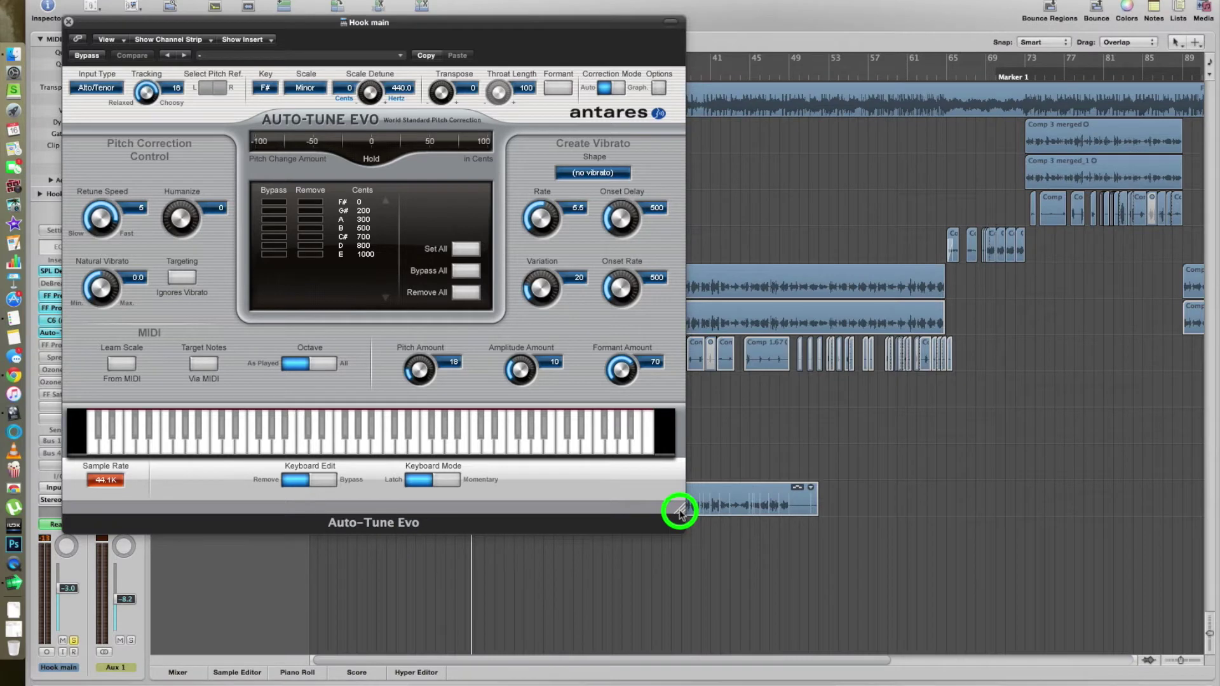
left_click_drag(466, 19, 974, 181)
left_click(775, 254)
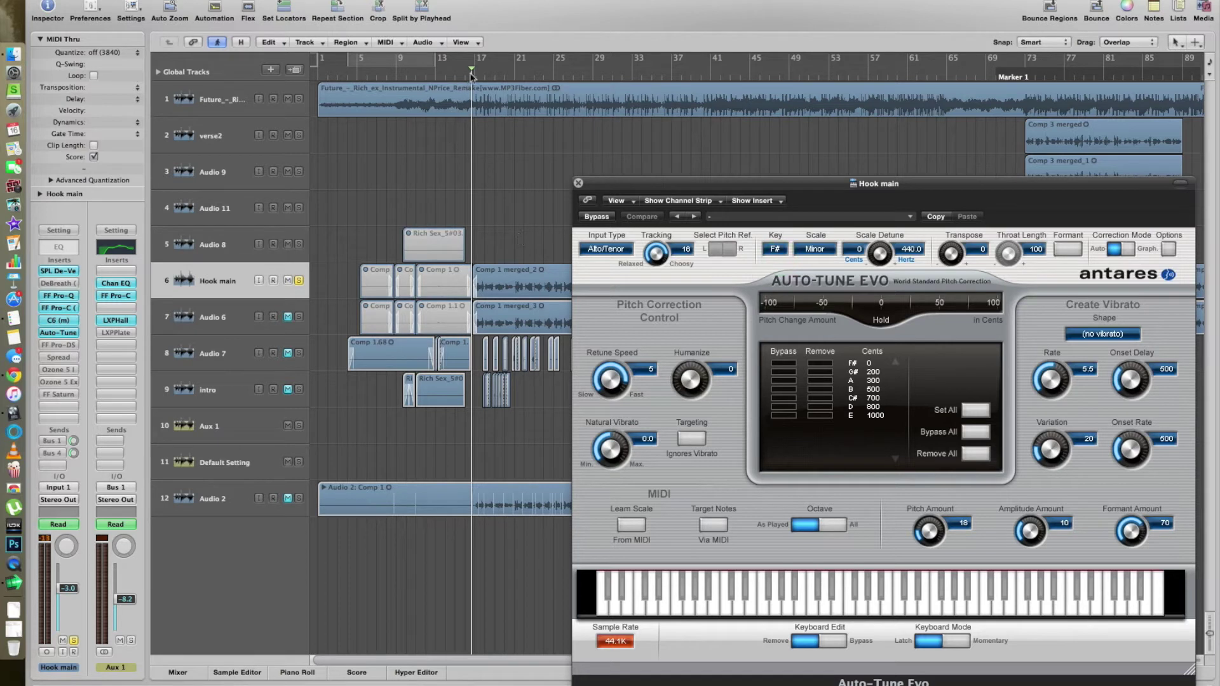
Try Auto-Tune's Retune Speed at 46, set it back to 6, and return the playhead to just before bar 17
left_click_drag(607, 375, 653, 374)
left_click_drag(608, 385, 607, 334)
left_click(649, 365)
mouse_move(615, 381)
left_mouse_down()
mouse_move(616, 399)
mouse_move(614, 373)
left_mouse_up()
left_click(614, 448)
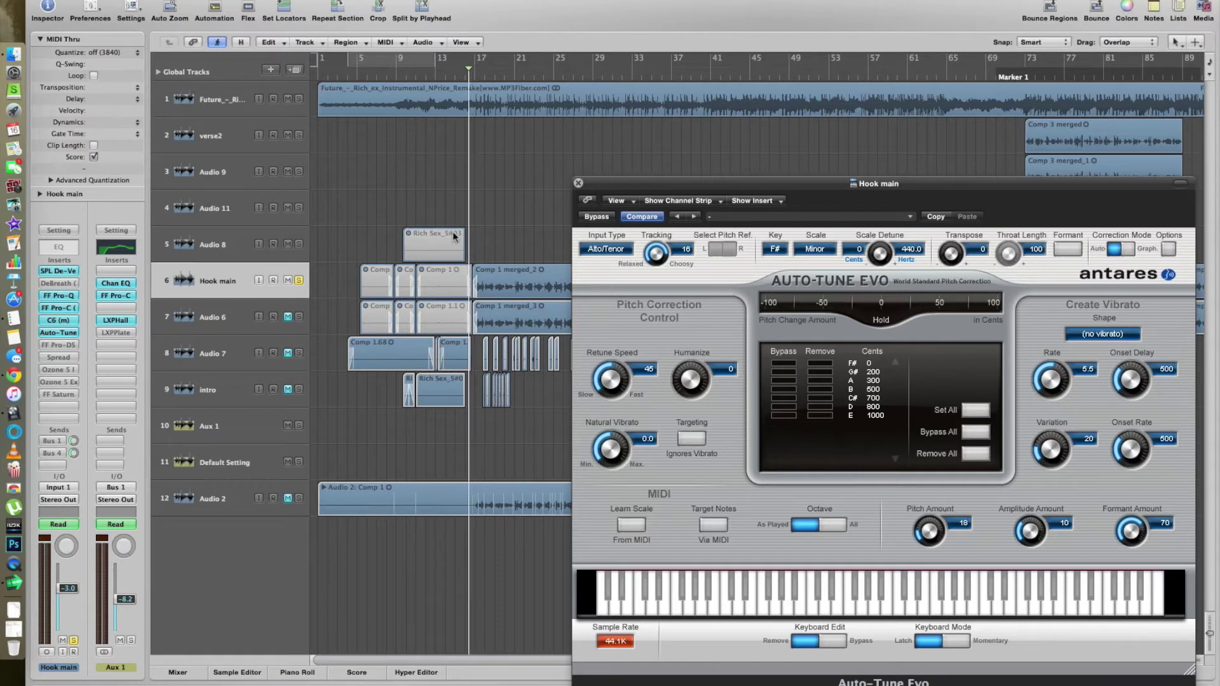
left_click_drag(609, 379, 611, 328)
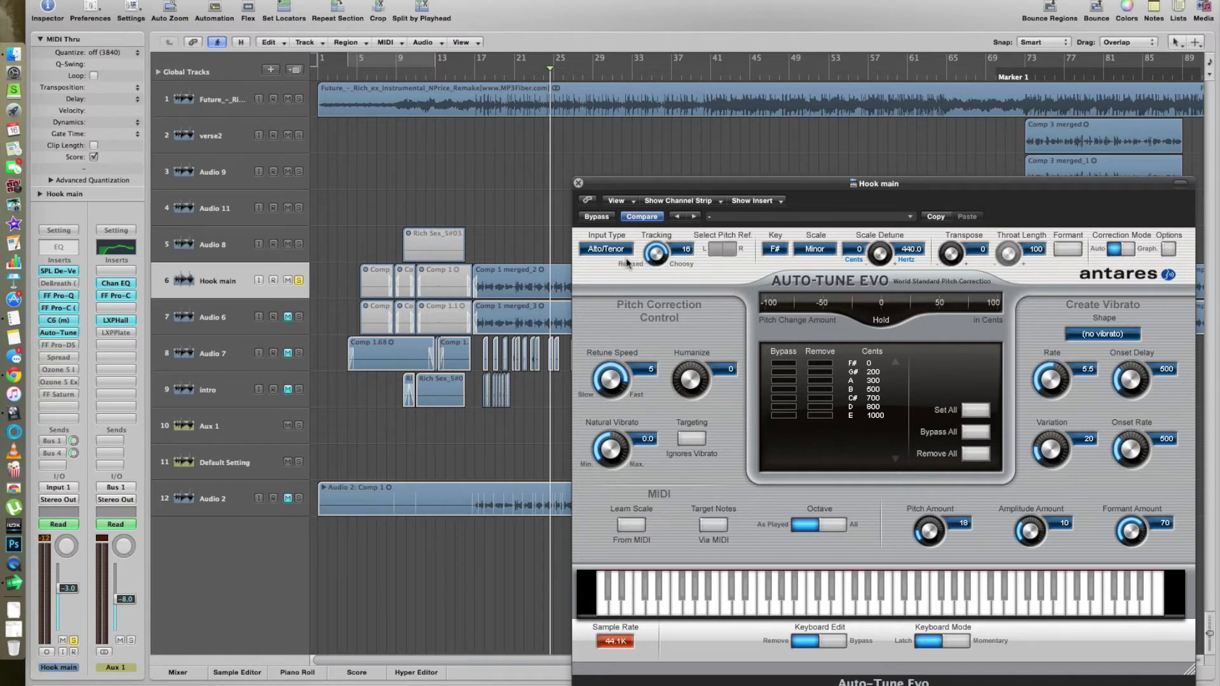
left_click(471, 74)
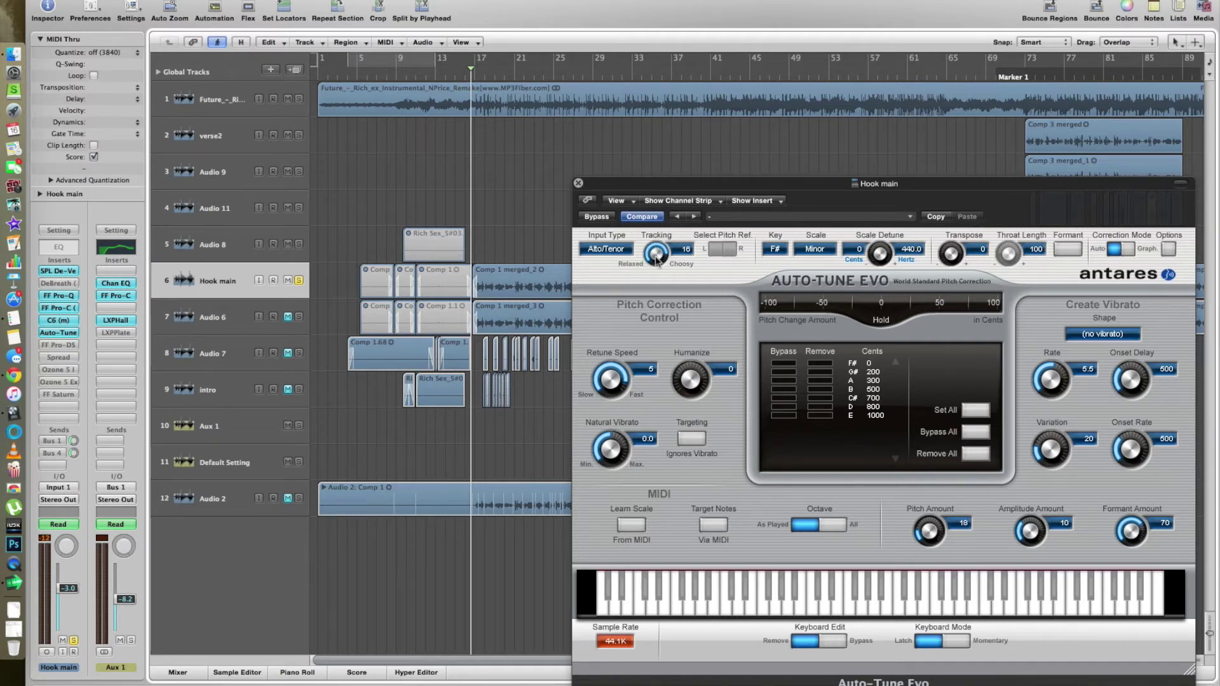
Try other Tracking amounts in Auto-Tune Evo and set Tracking back to 16
left_click_drag(796, 186, 752, 182)
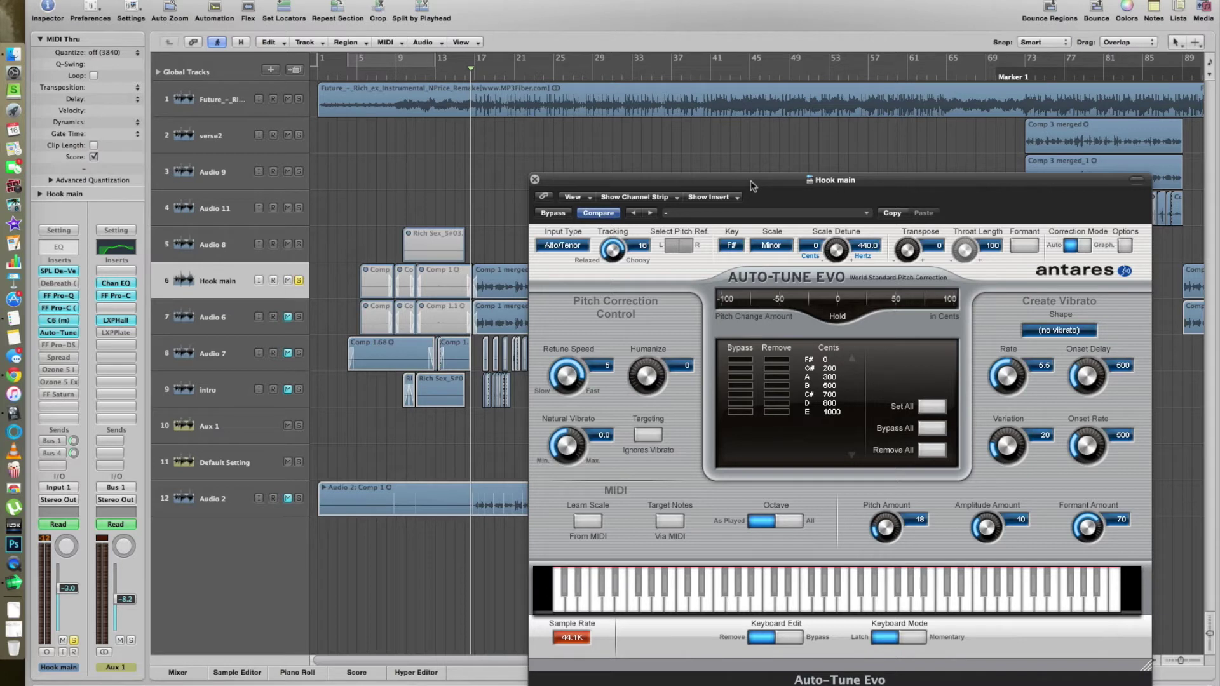
left_click_drag(613, 254, 619, 314)
left_click_drag(621, 314, 572, 294)
left_click_drag(612, 253, 623, 218)
left_click_drag(727, 185, 793, 210)
left_click_drag(679, 272, 679, 279)
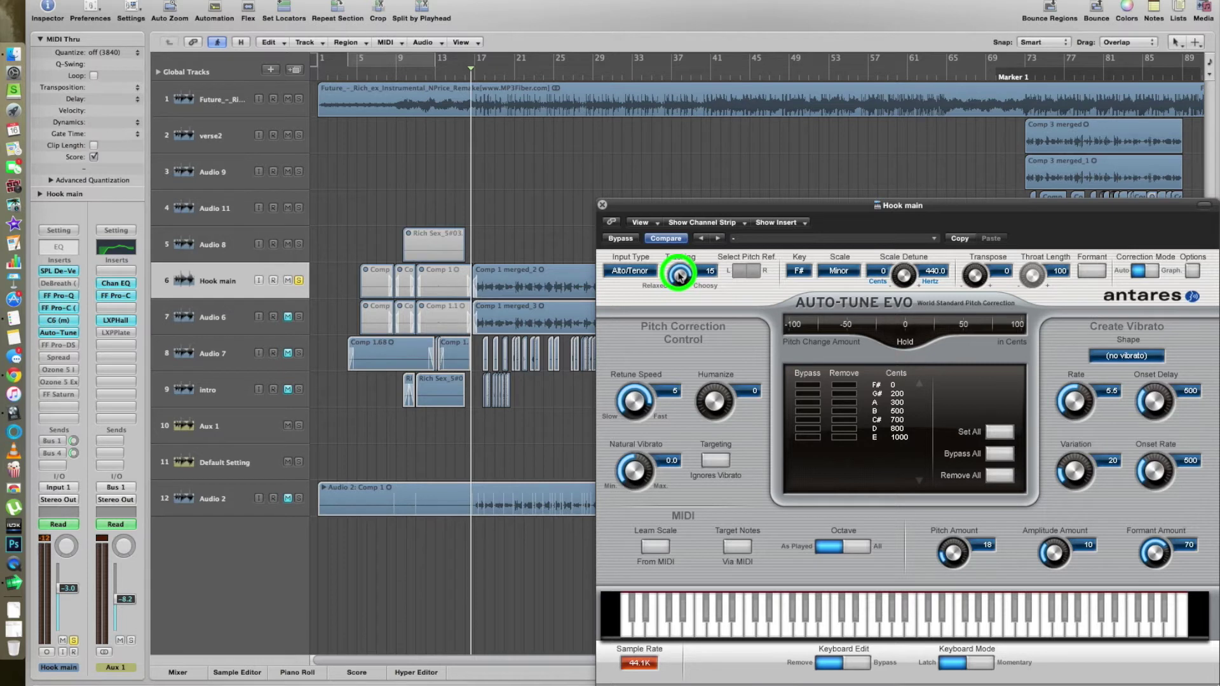
left_click_drag(679, 276, 679, 276)
left_click(719, 203)
mouse_move(720, 205)
left_mouse_down()
mouse_move(687, 204)
mouse_move(727, 208)
left_mouse_up()
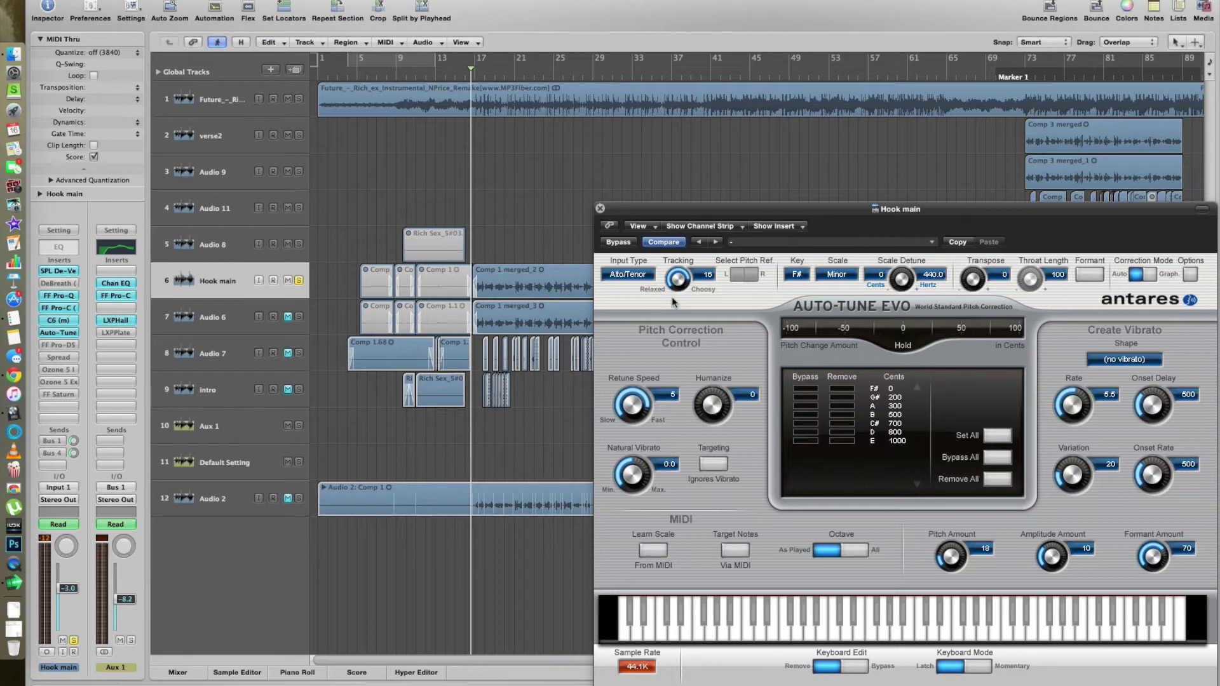
Close Auto-Tune Evo, and activate and open the Pro-DS de-esser on the Hook main track
left_click(600, 208)
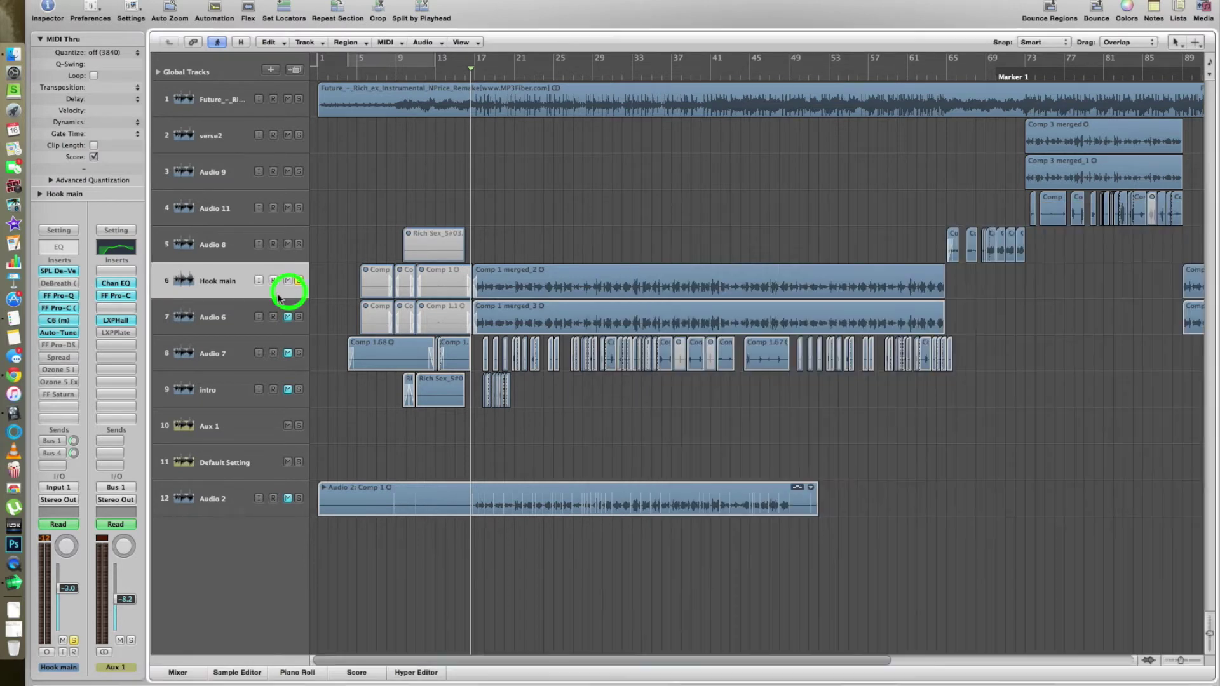
left_click(57, 347)
left_click_drag(418, 19, 958, 257)
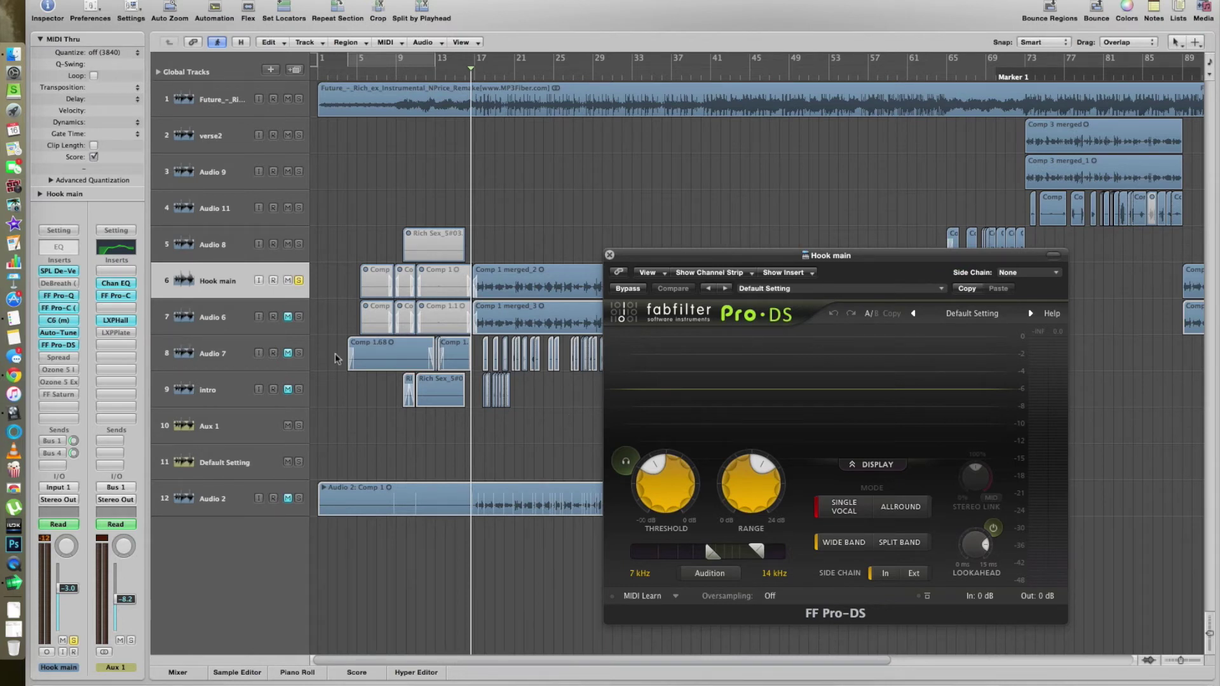
Open Pro-Q on the Hook main track to review its EQ curve, and close it again
left_click(59, 296)
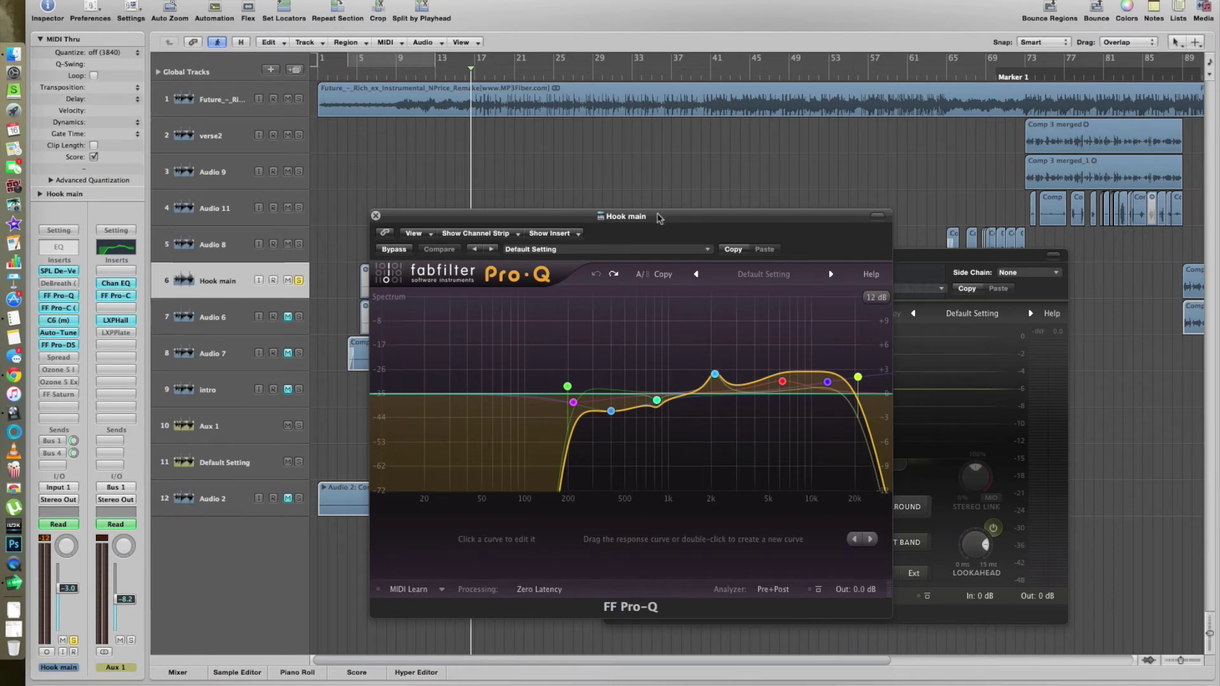
left_click_drag(661, 219, 601, 300)
left_click(318, 293)
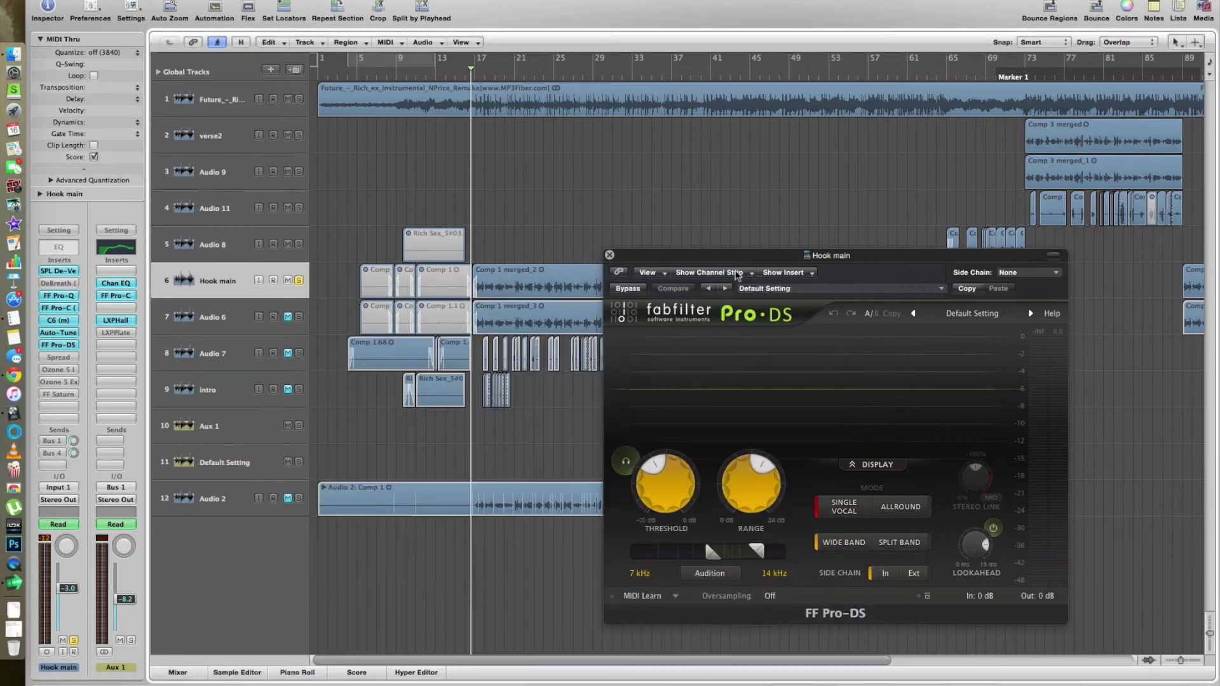
Play the soloed vocal through Pro-DS to examine its threshold and range reduction, and close the plug-in window
left_click_drag(738, 261, 697, 263)
left_click(627, 492)
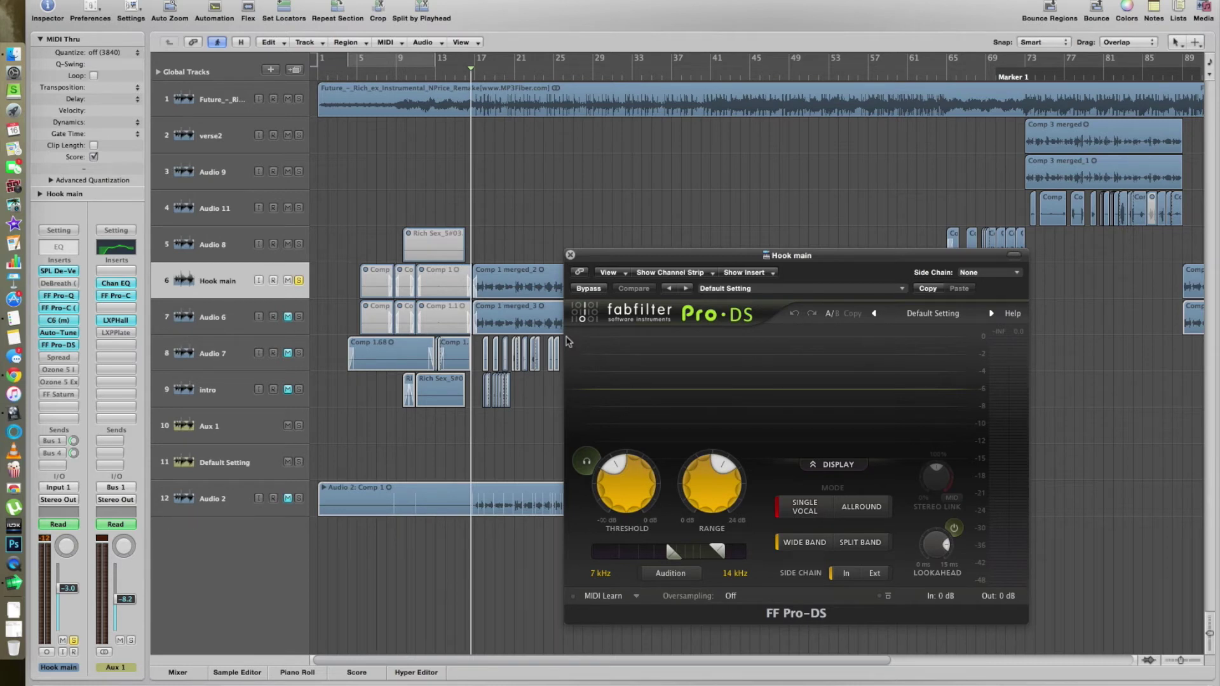
key("space")
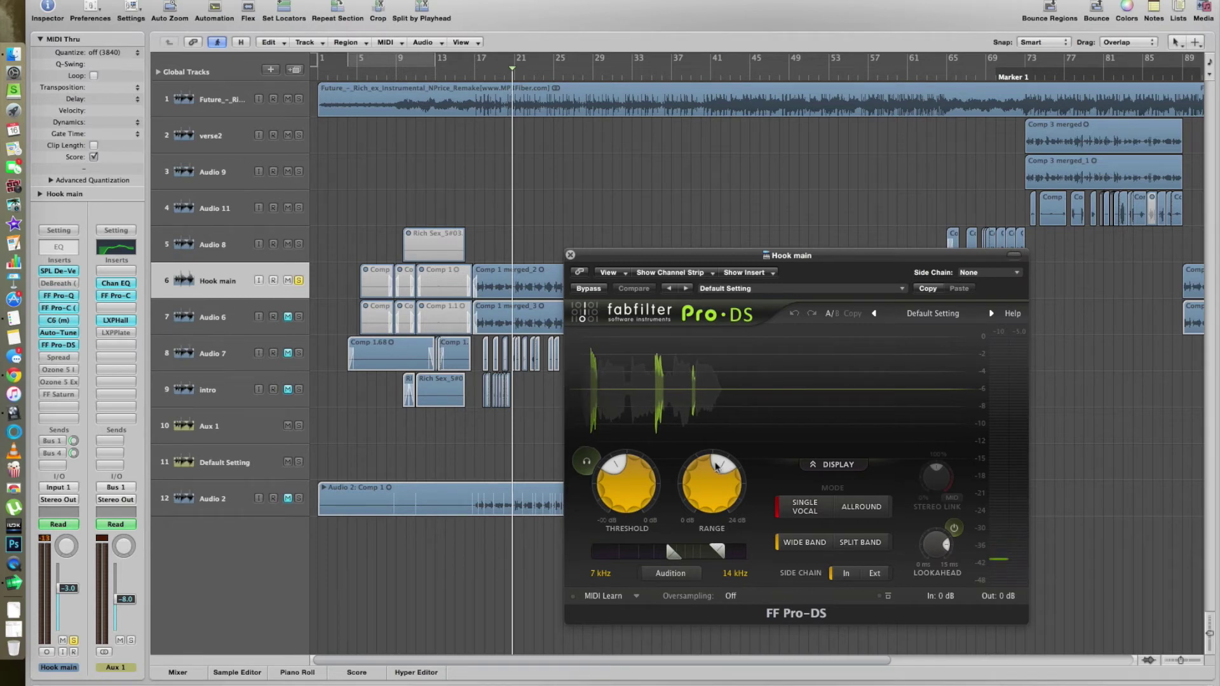
key("space")
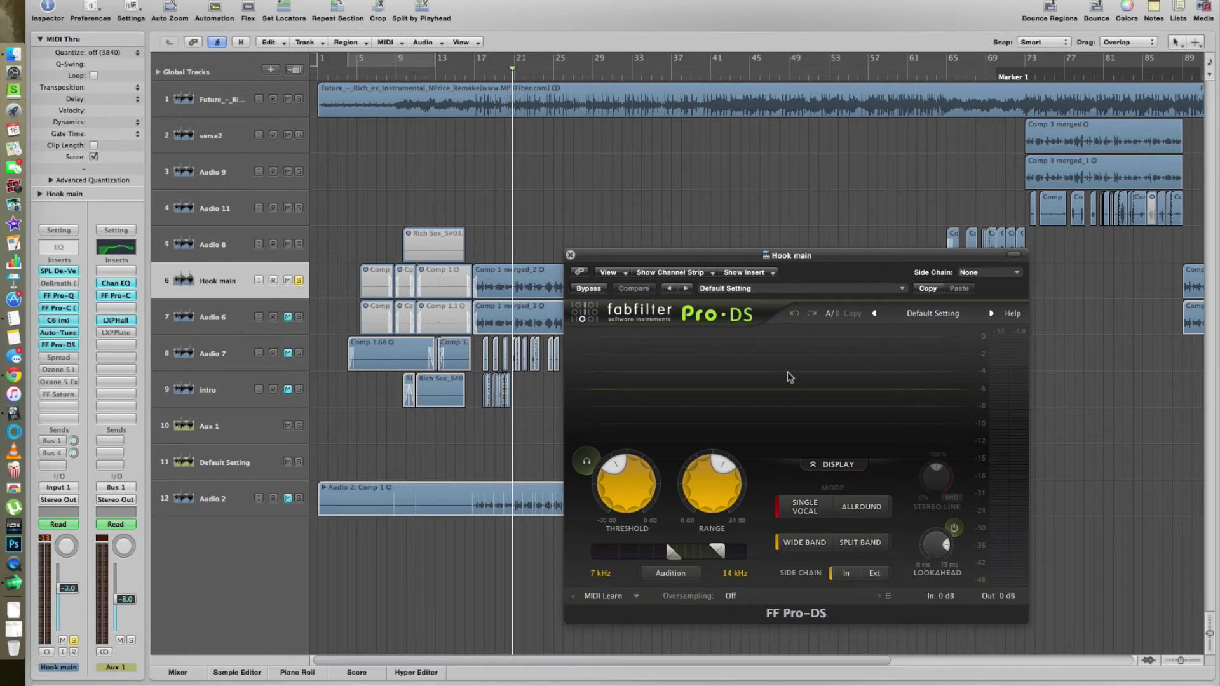
left_click(707, 494)
left_click(571, 255)
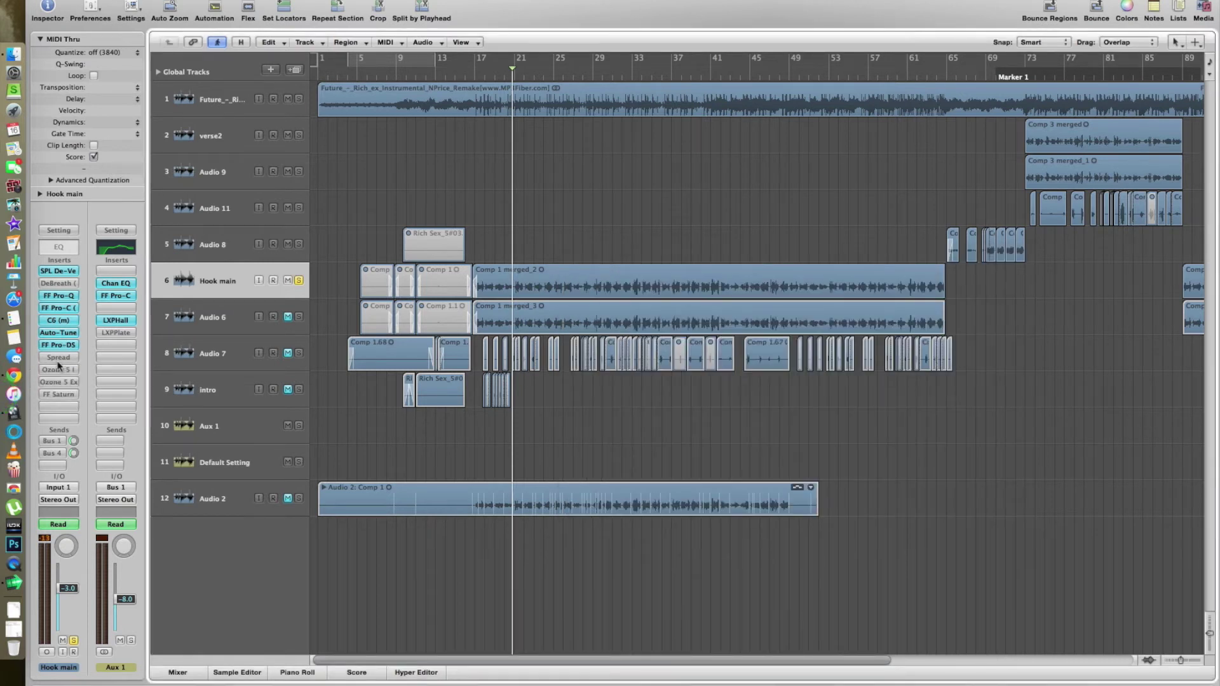
Activate Stereo Spread on the Hook main track, compare the vocal with it bypassed and active, and close its window
left_click(58, 358)
left_click_drag(272, 27, 737, 354)
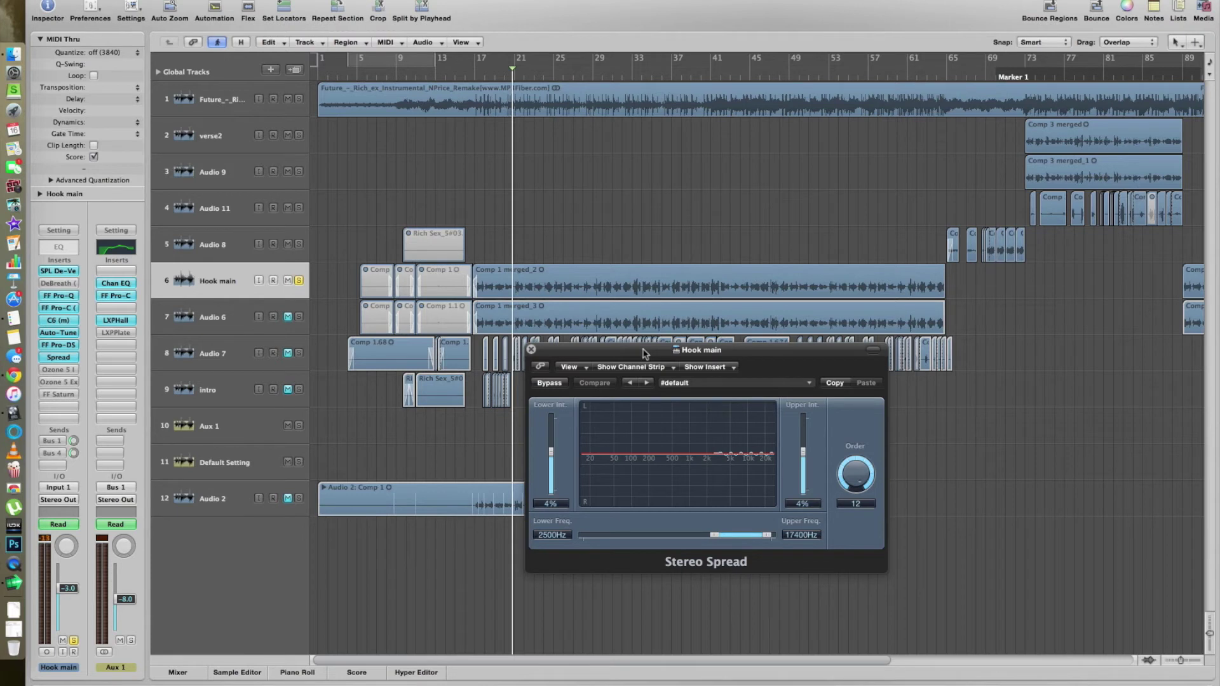
left_click(550, 384)
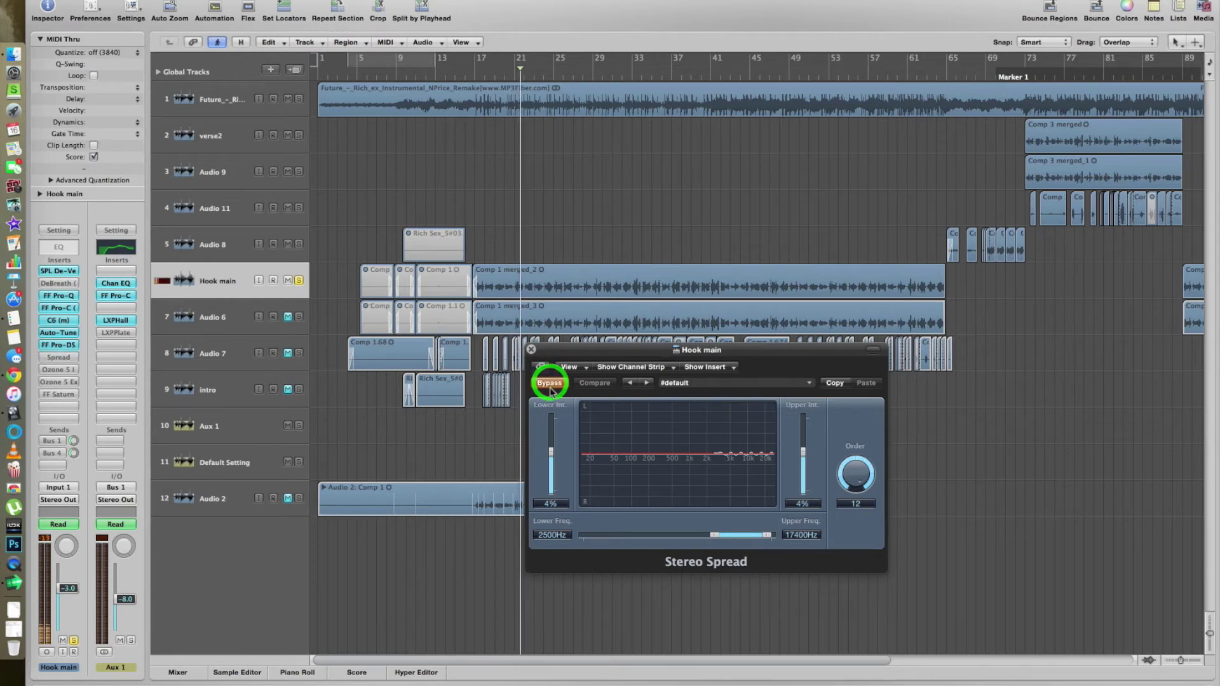
left_click(550, 383)
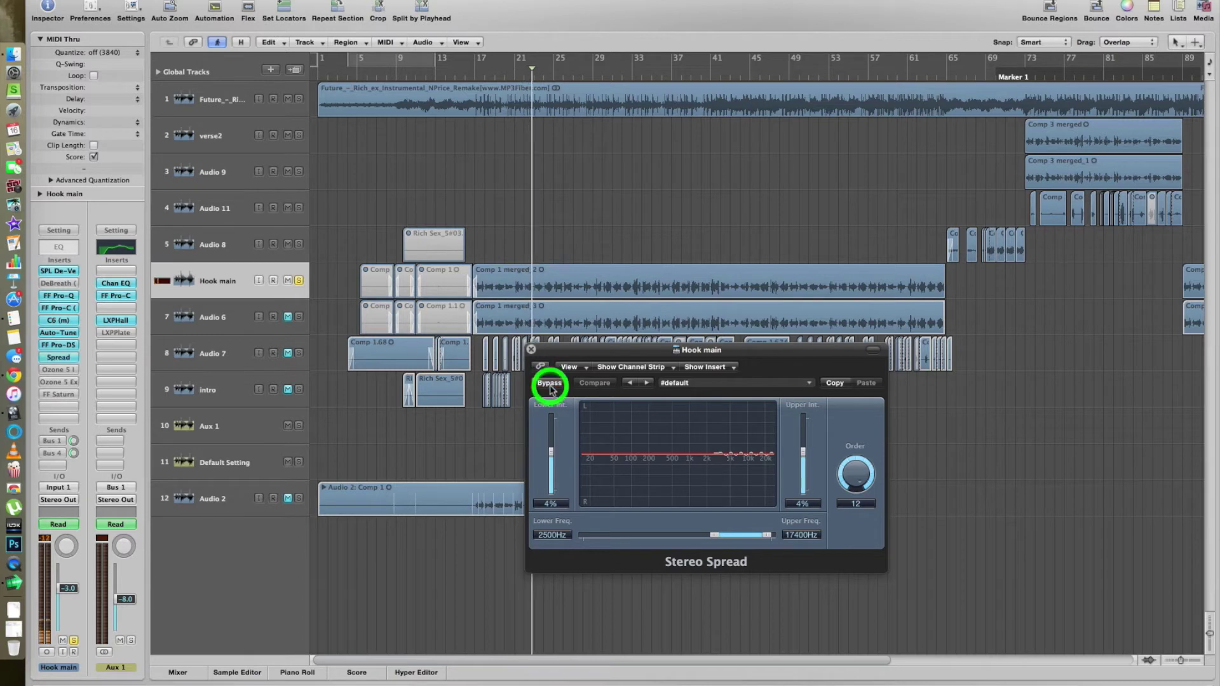
left_click(532, 350)
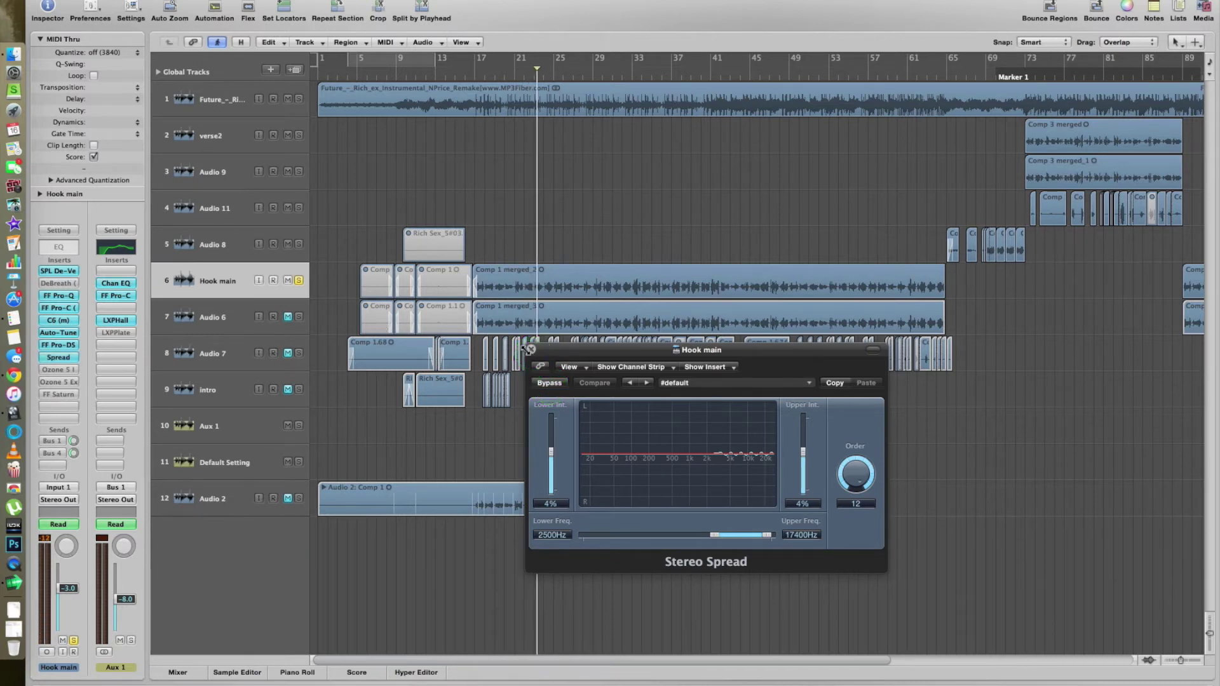
left_click(531, 349)
Activate the Ozone 5 Imager and compare the soloed vocal with it bypassed and active, playing from just before bar 17
left_click(58, 370)
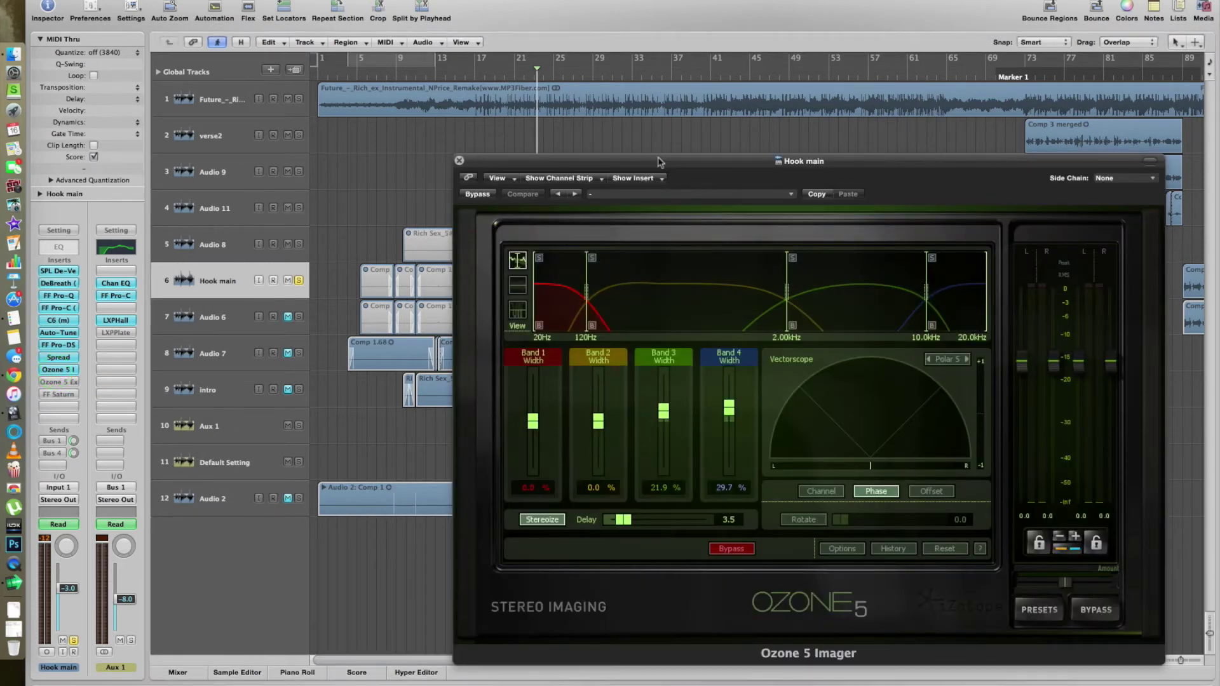
left_click_drag(657, 155, 646, 154)
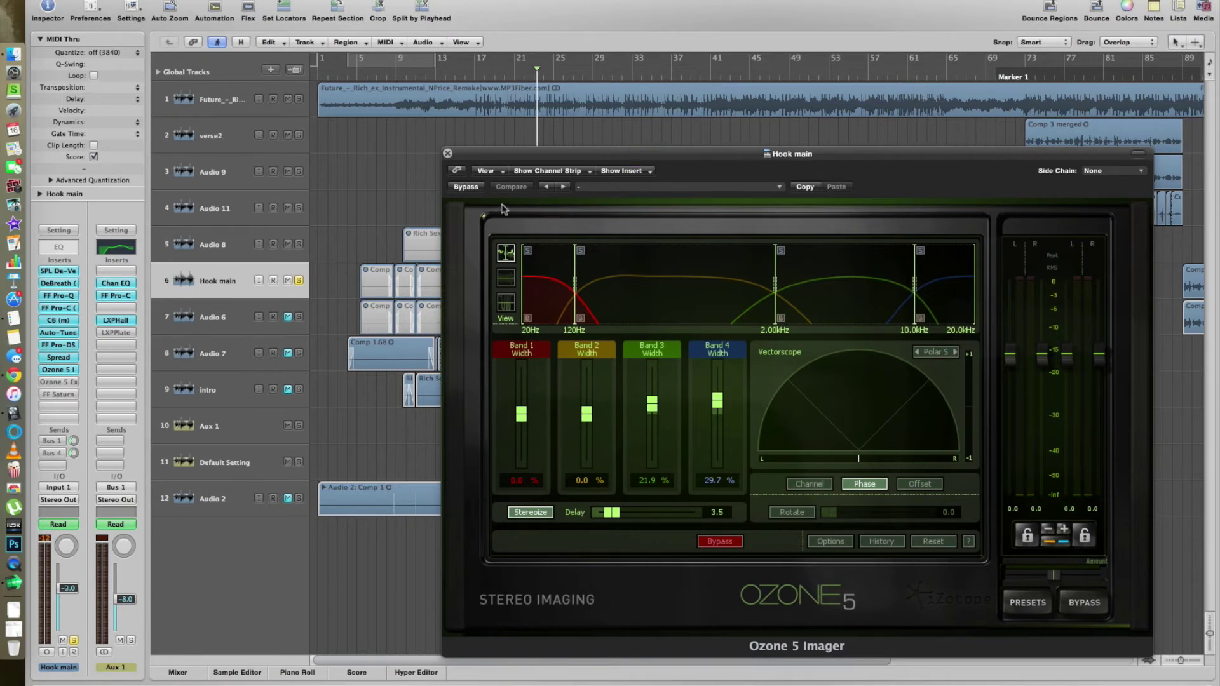
left_click(466, 187)
left_click(468, 75)
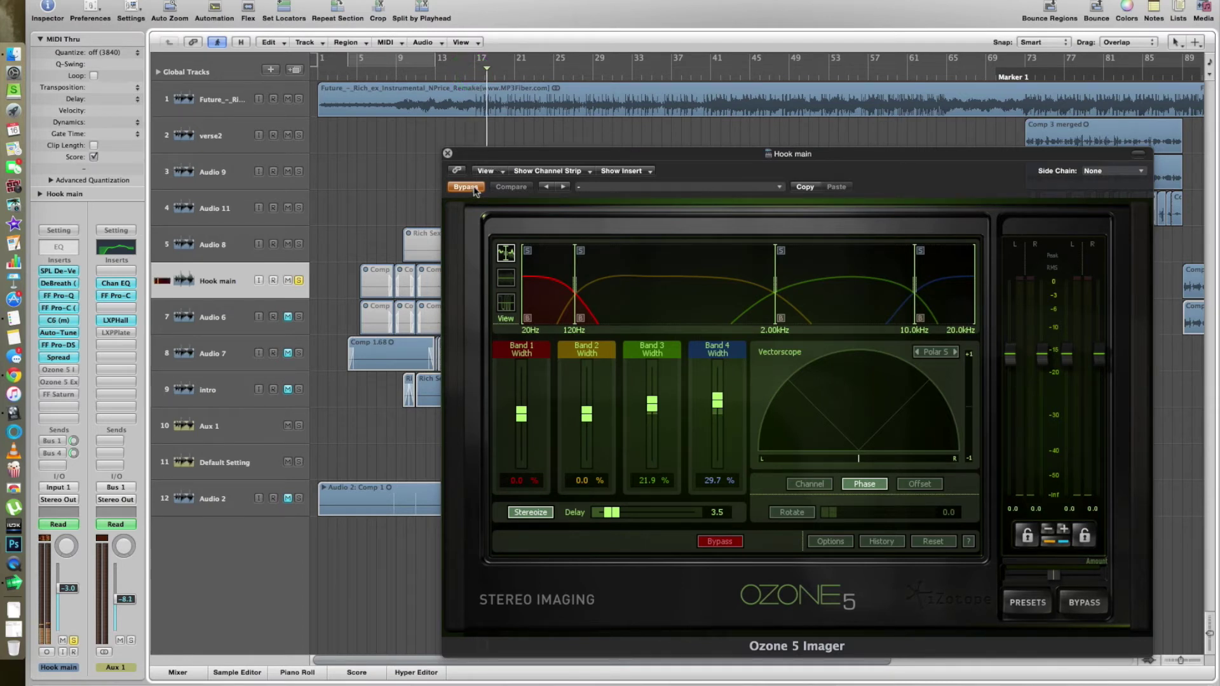
left_click(475, 188)
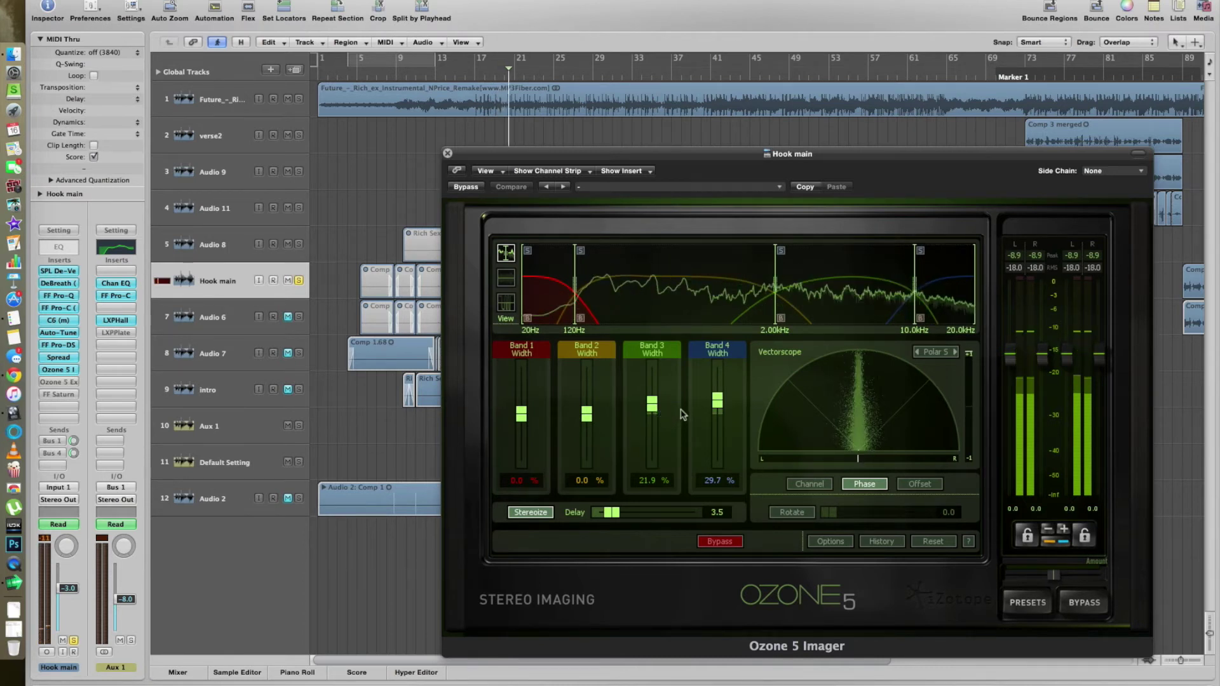
Set the Ozone 5 Imager's Band 3 width to 20.3 % while playing the soloed vocal, and stop playback
key("space")
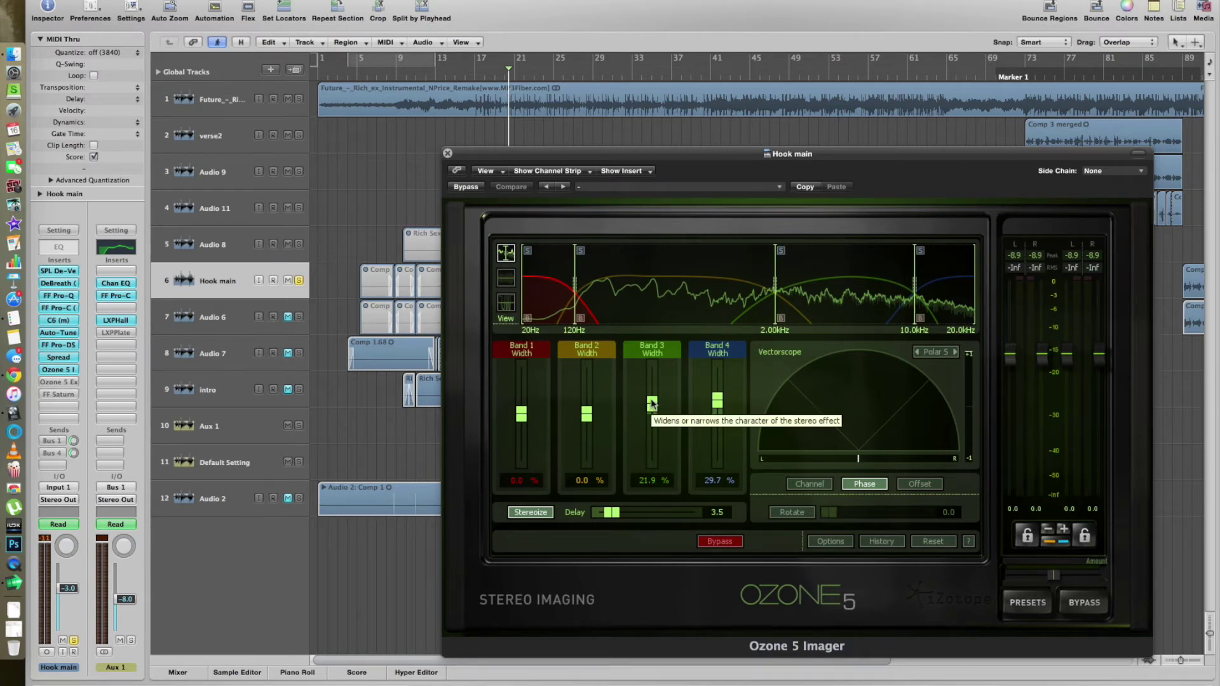
key("space")
left_click(651, 397)
mouse_move(651, 397)
left_mouse_down()
mouse_move(654, 358)
mouse_move(658, 403)
left_mouse_up()
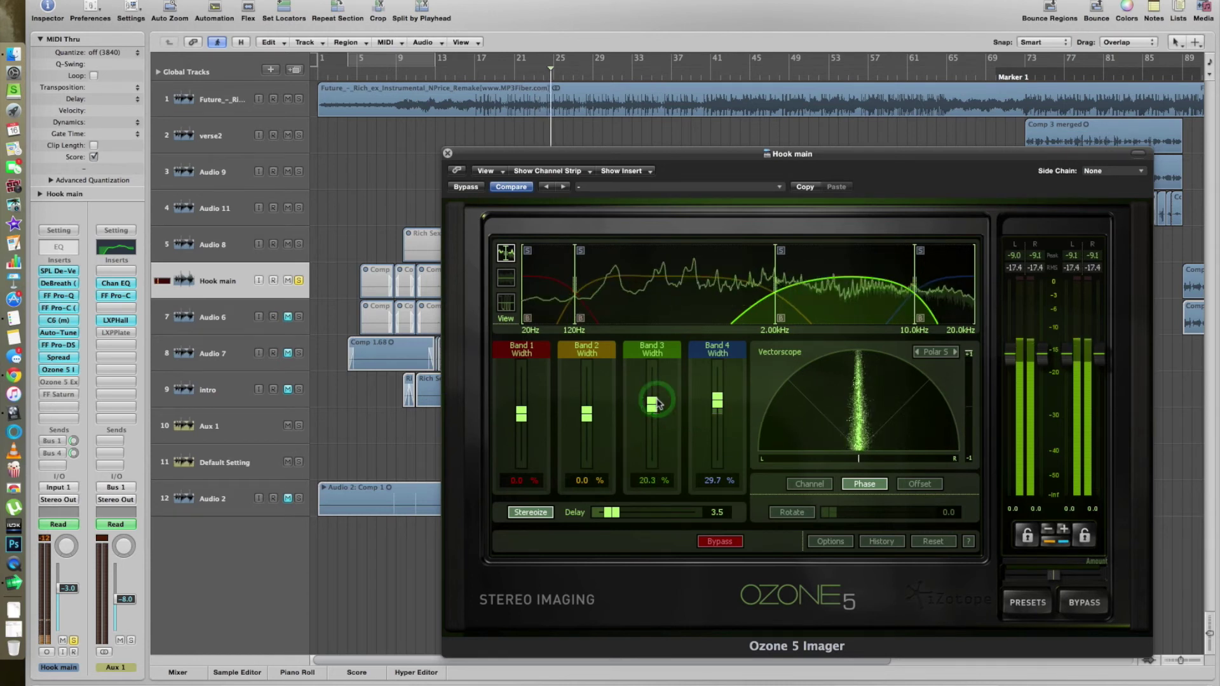
key("space")
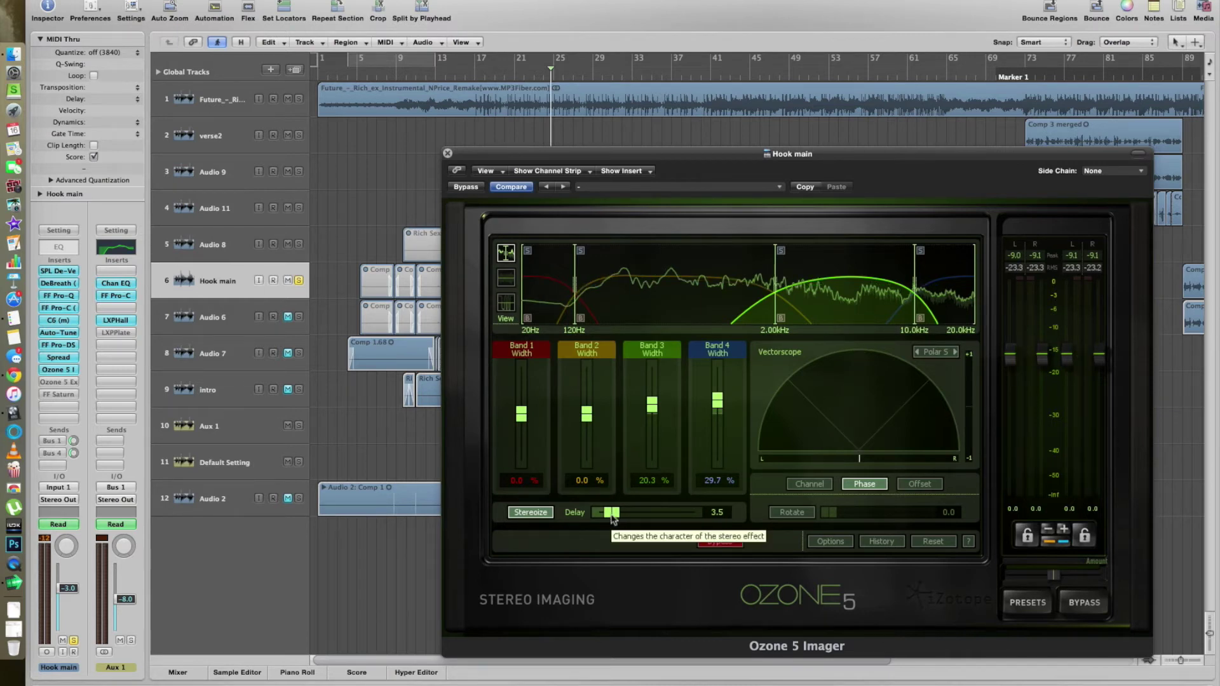
Close the Imager, activate and open the Ozone 5 Exciter on the Hook main track, and centre its window
left_click(68, 385)
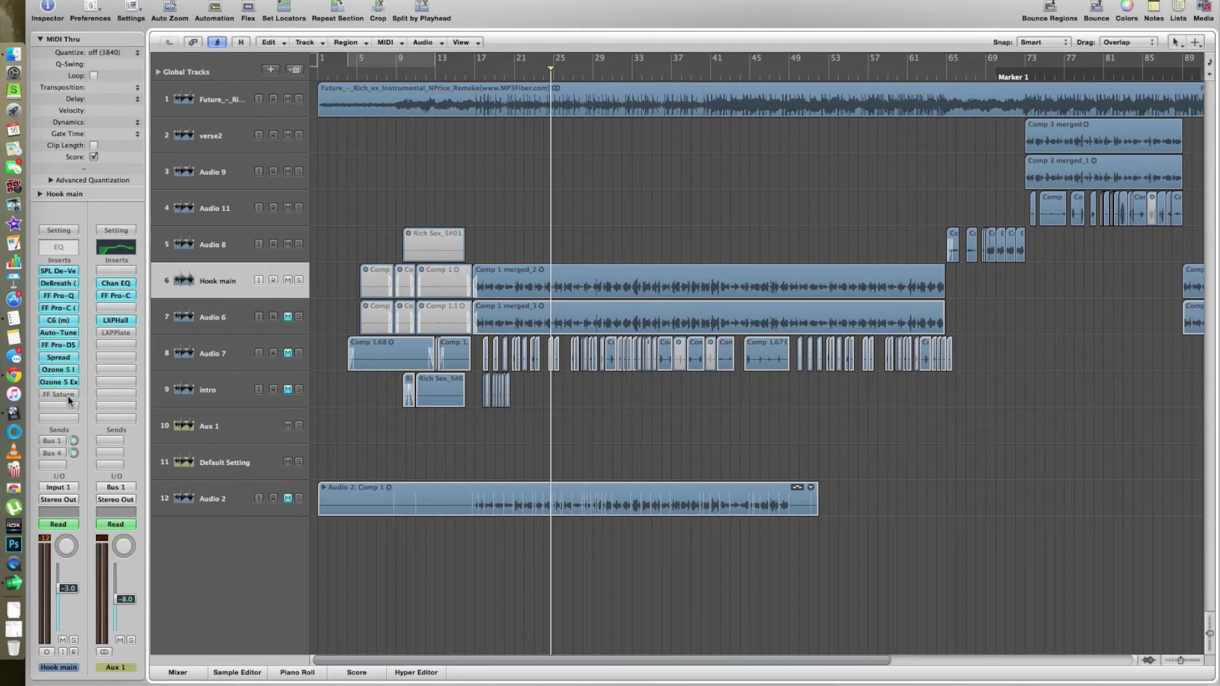
left_click(68, 386)
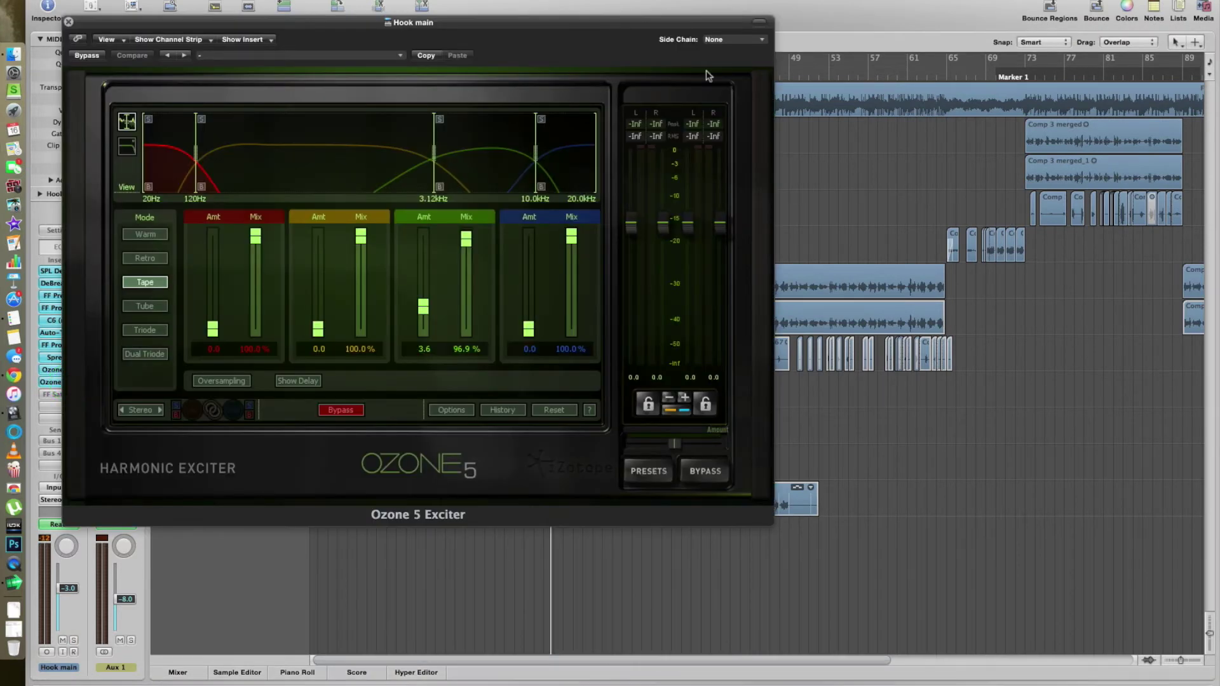
left_click_drag(537, 31, 821, 159)
left_click(692, 312)
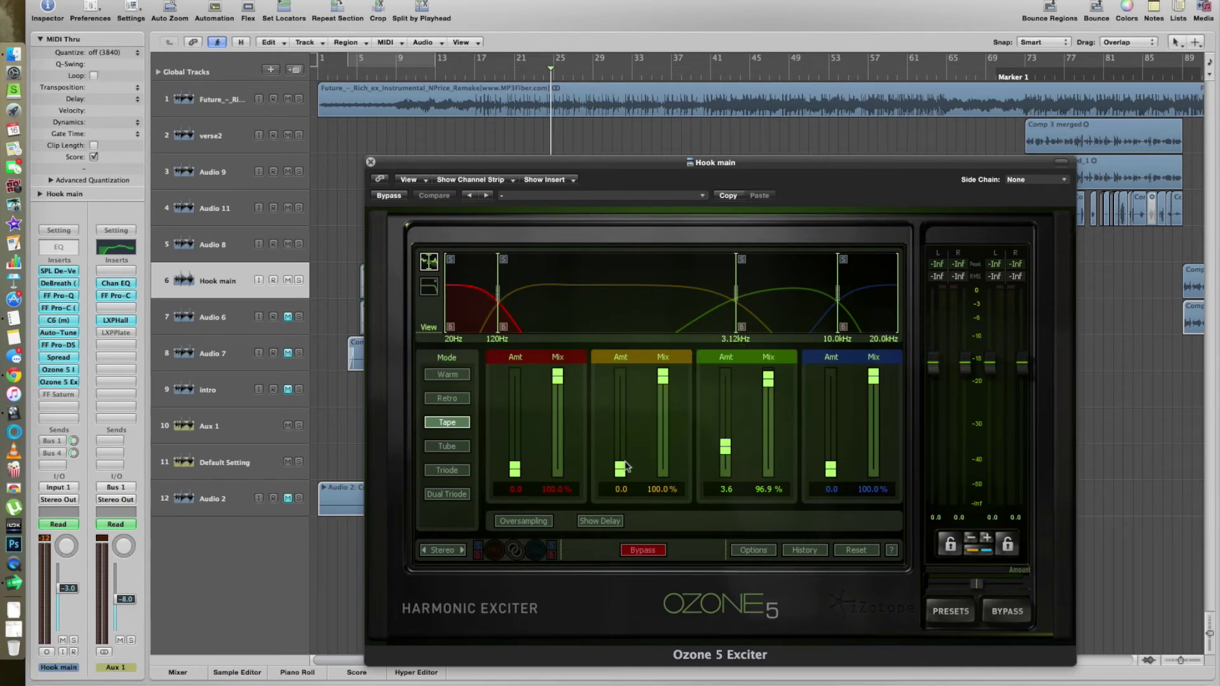
Solo the Hook main track and try the Exciter's second-band amount during playback, leaving it at 0.0
left_click(299, 280)
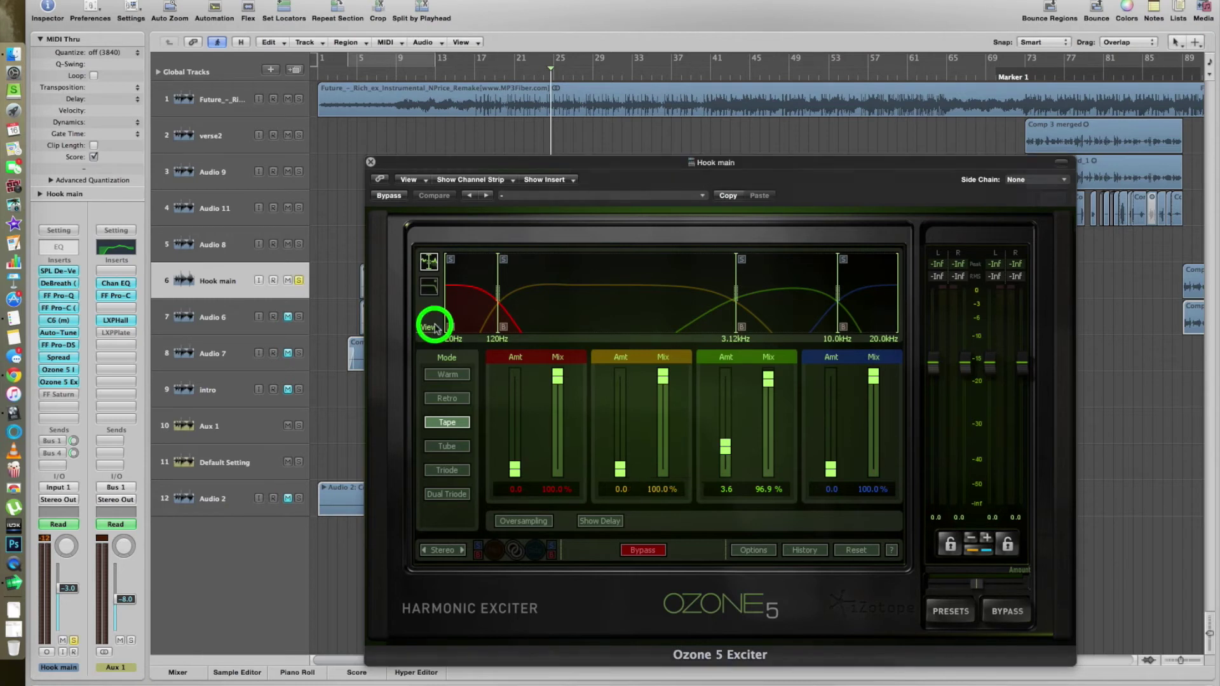
key("space")
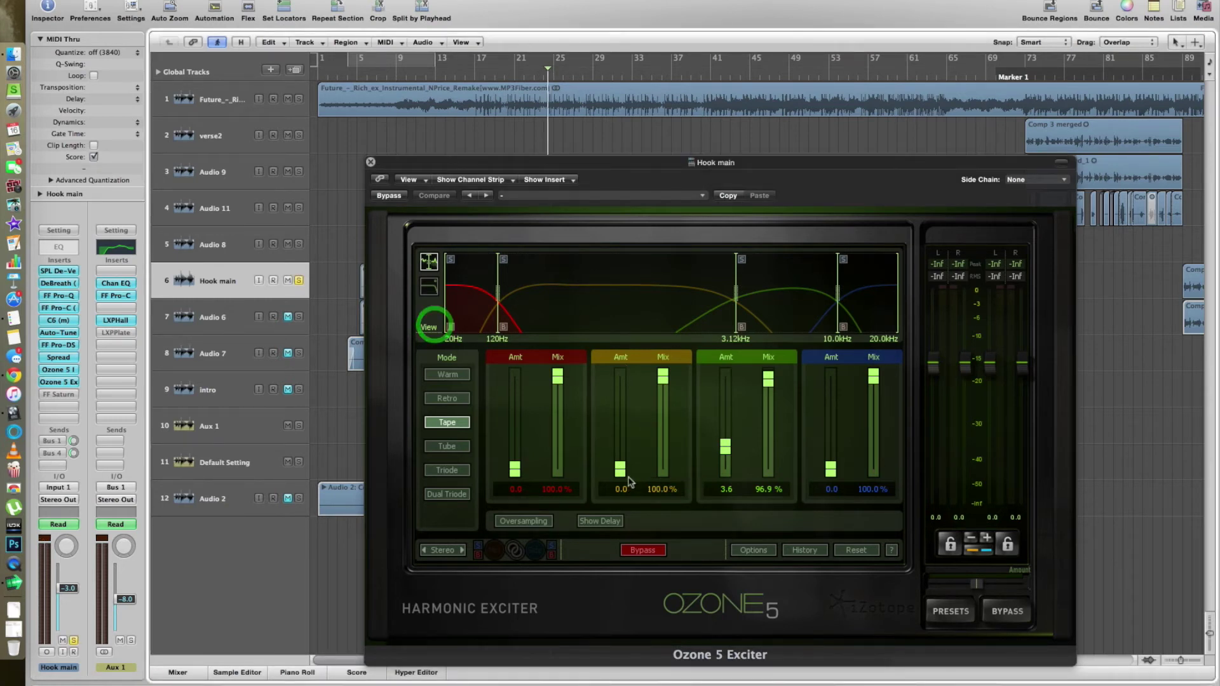
mouse_move(620, 469)
left_mouse_down()
mouse_move(620, 380)
mouse_move(621, 478)
left_mouse_up()
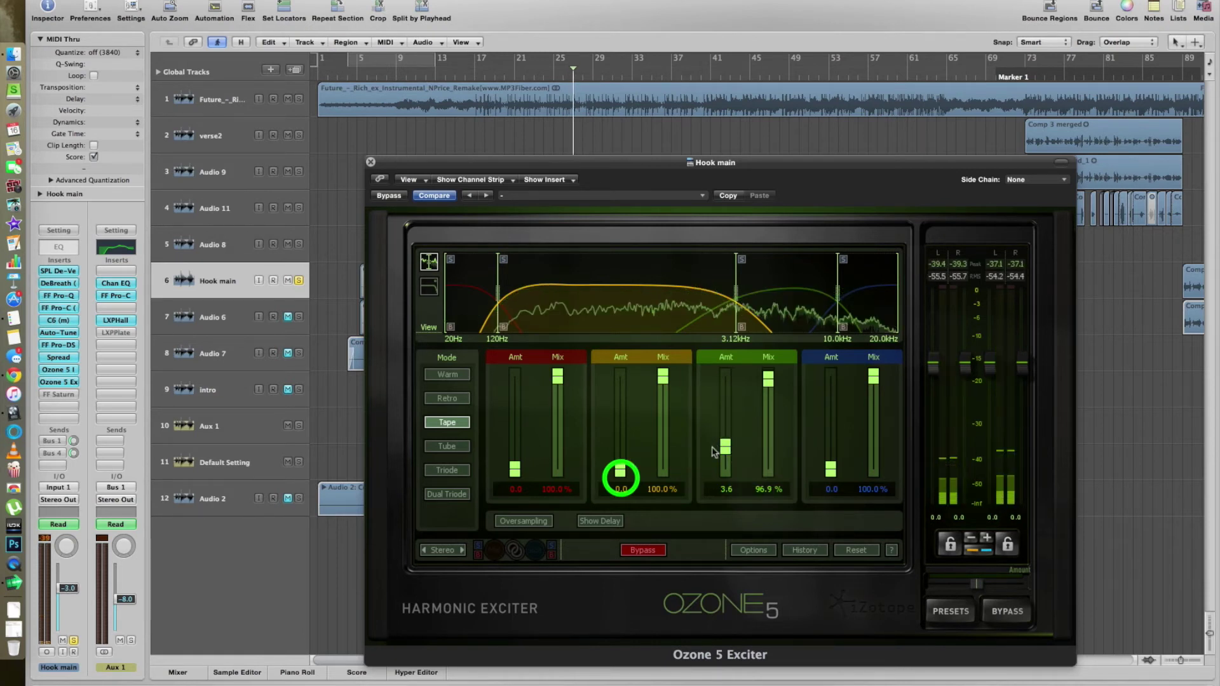
Compare the playing vocal with the Ozone 5 Exciter bypassed and active, and close the plug-in window
left_click(385, 197)
left_click(385, 196)
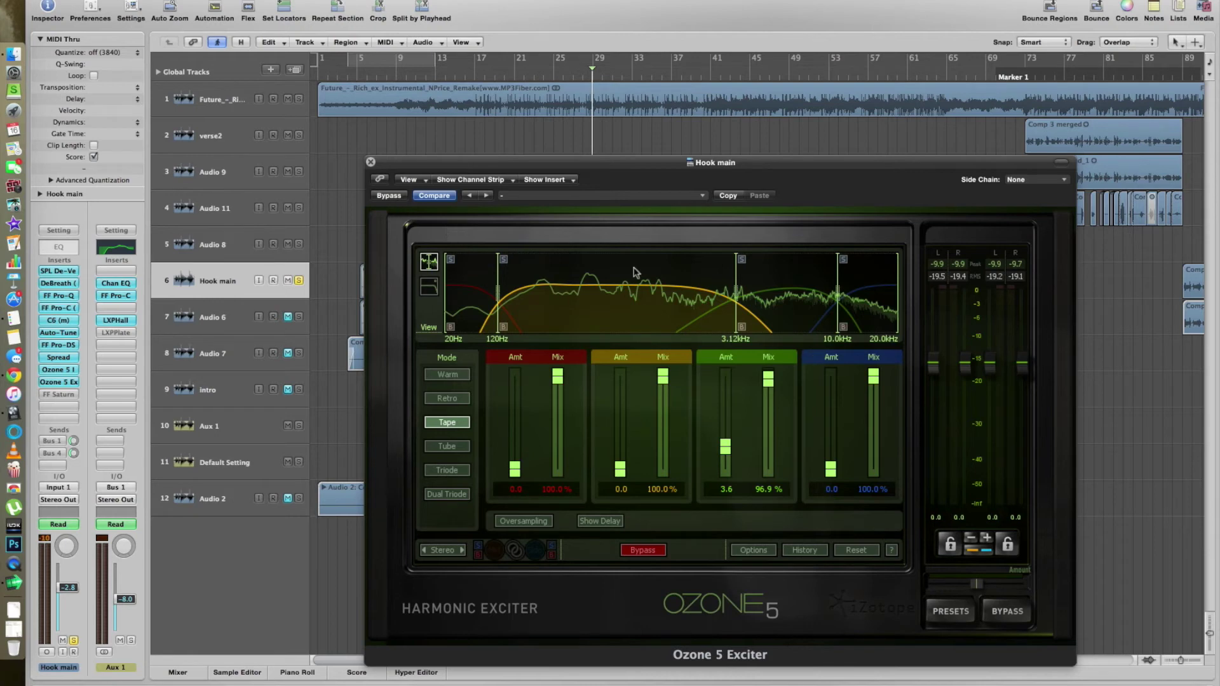
left_click(371, 162)
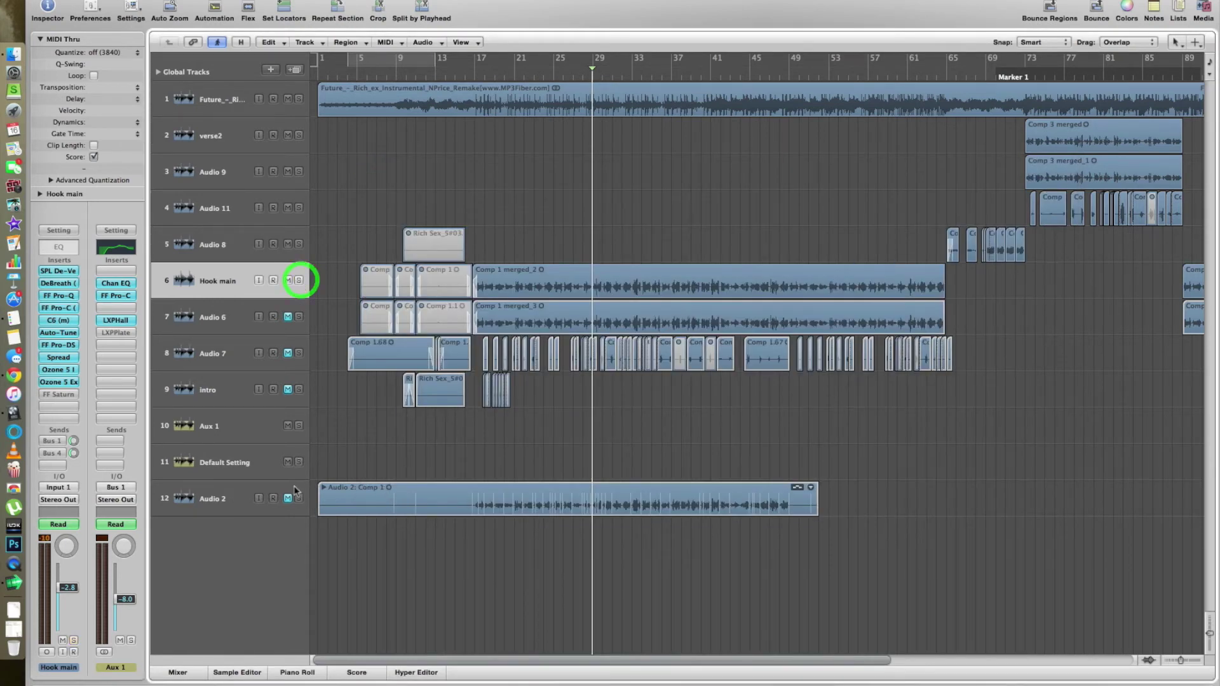
Activate and open FF Saturn on the Hook main track, and place the playhead at the start of the merged hook region
left_click(71, 399)
double_click(69, 395)
left_click_drag(418, 26, 665, 346)
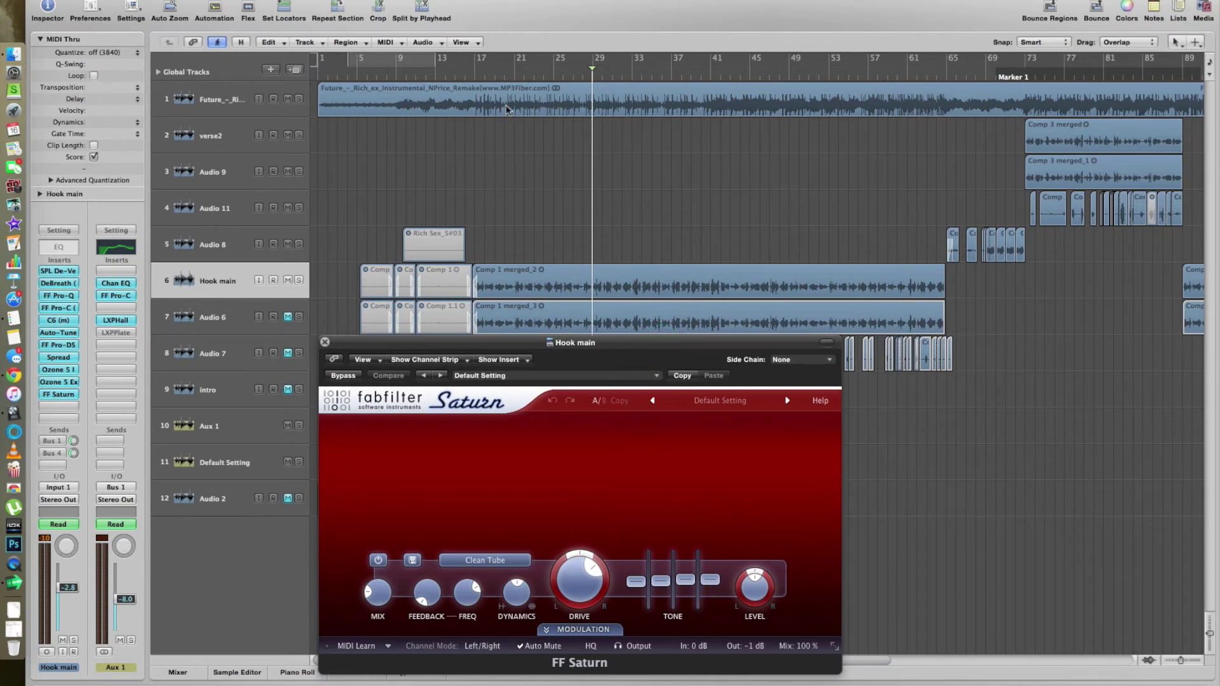
left_click(470, 75)
left_click(469, 276)
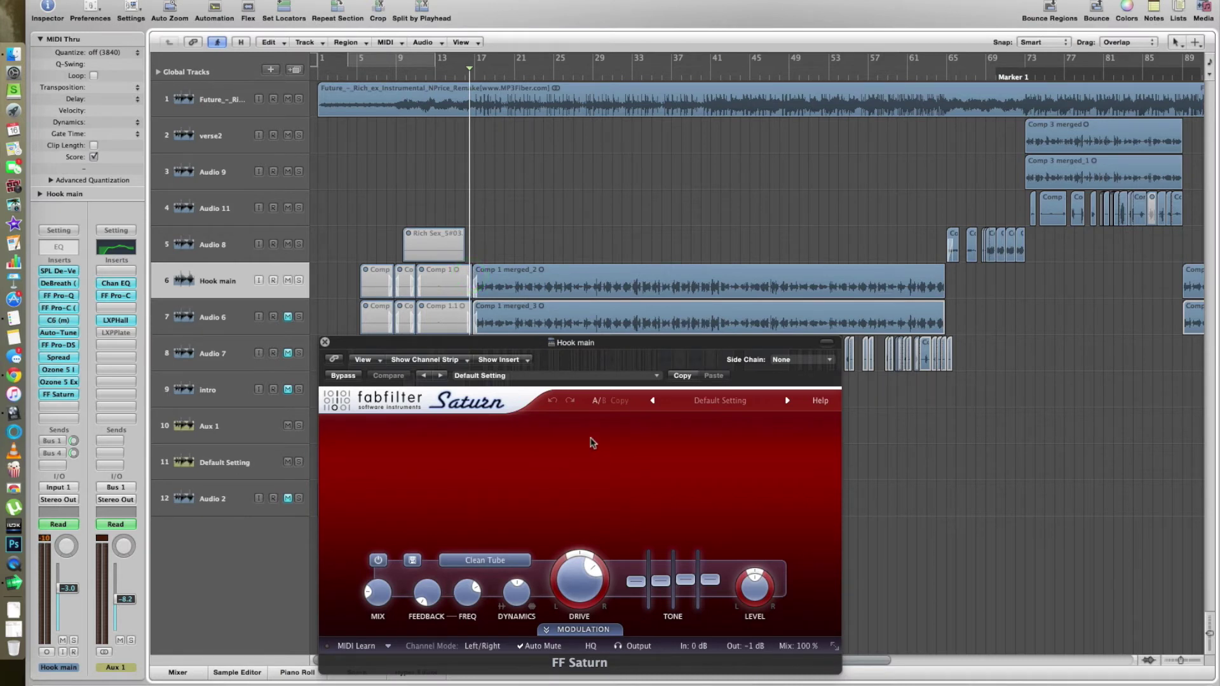
Try splitting Saturn into two frequency bands near the middle of the spectrum, and undo the split
left_click(591, 429)
left_click(590, 493)
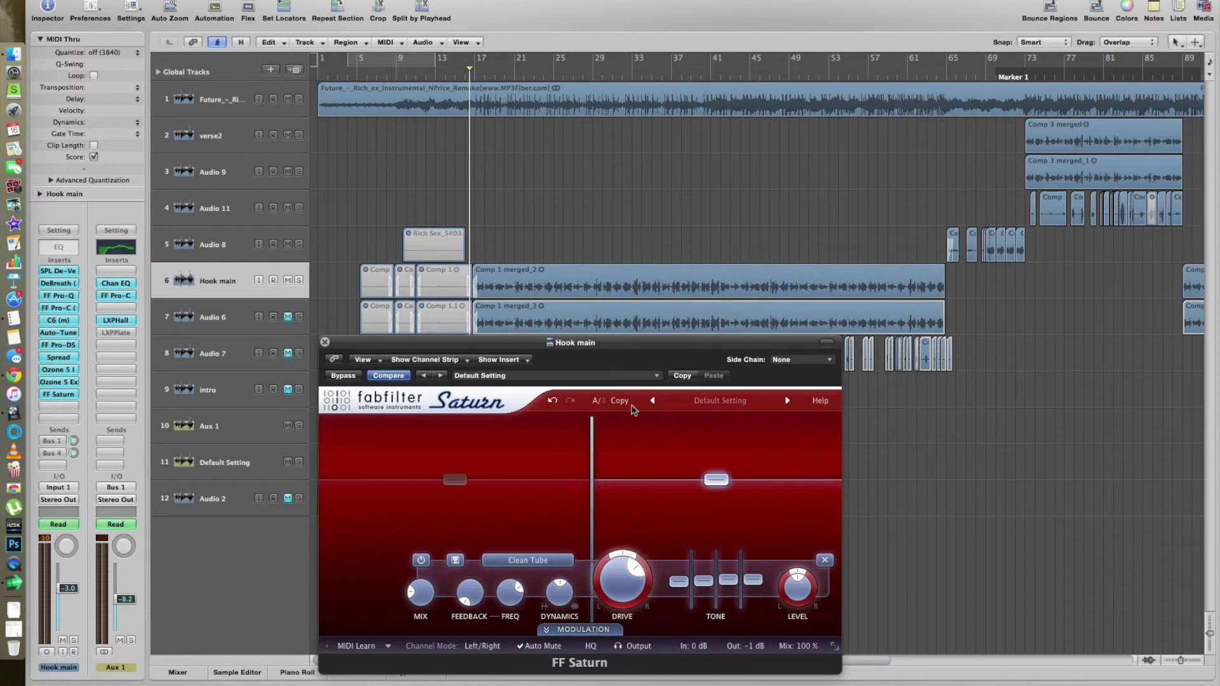
left_click(551, 402)
left_click(551, 402)
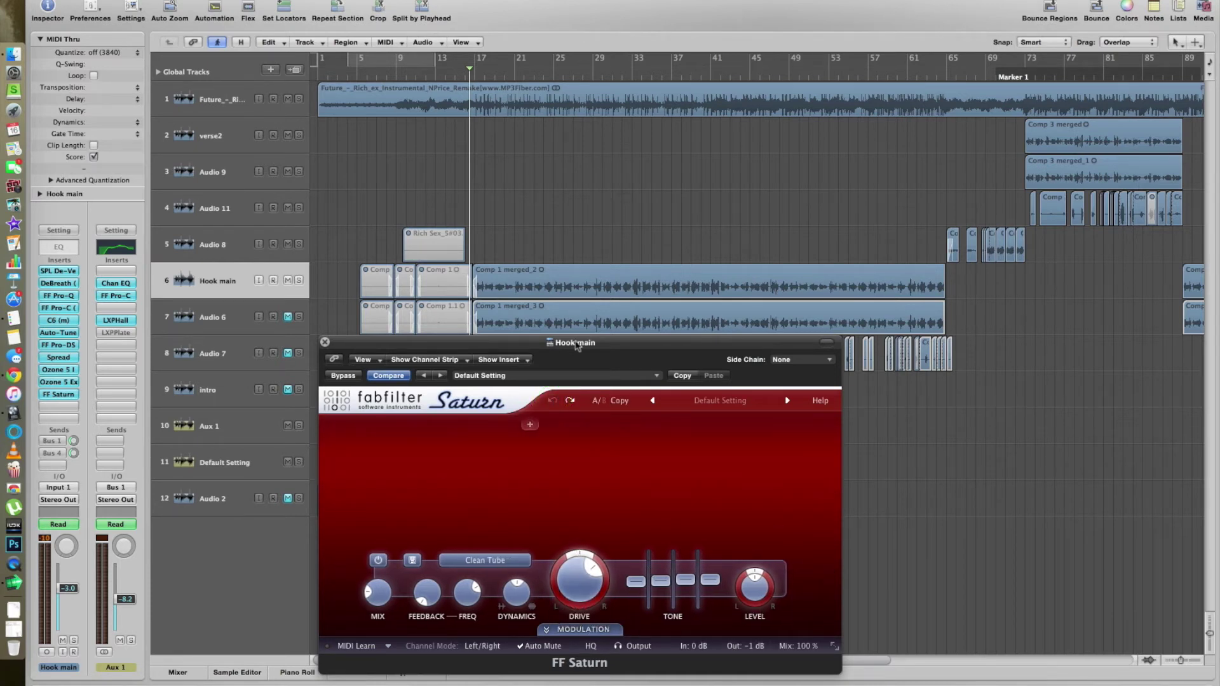
Examine Saturn's saturation style selector and Mix control with the Clean Tube style in place
left_click(480, 568)
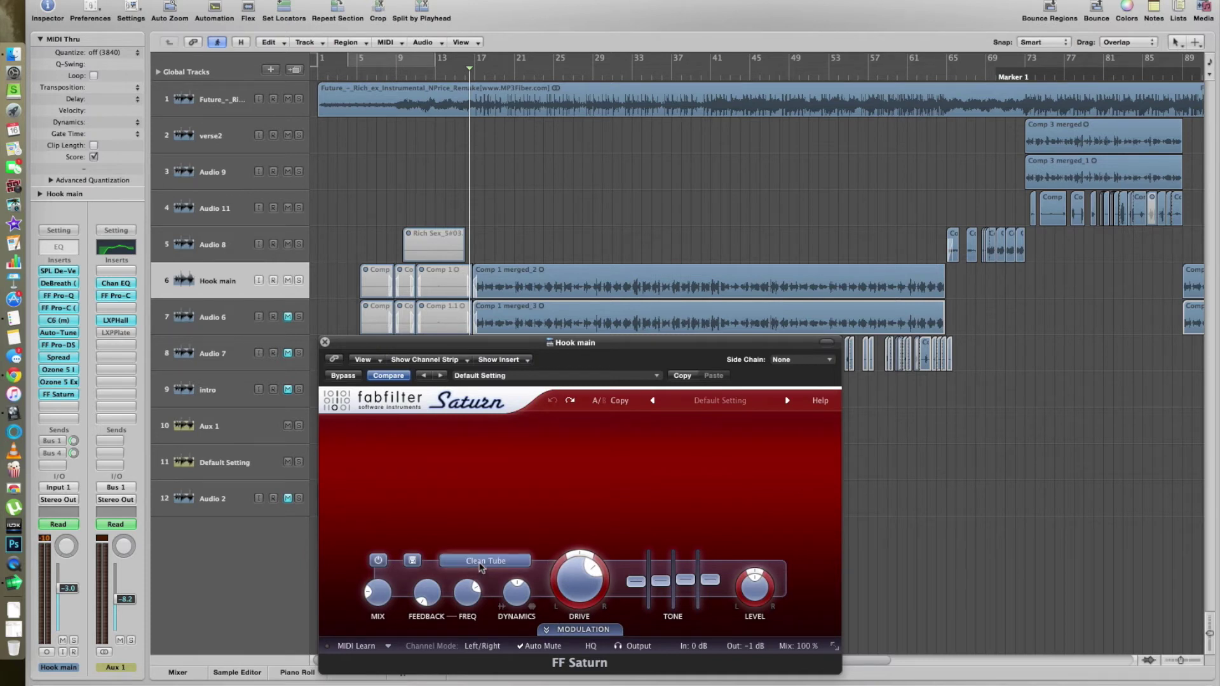
left_click(479, 550)
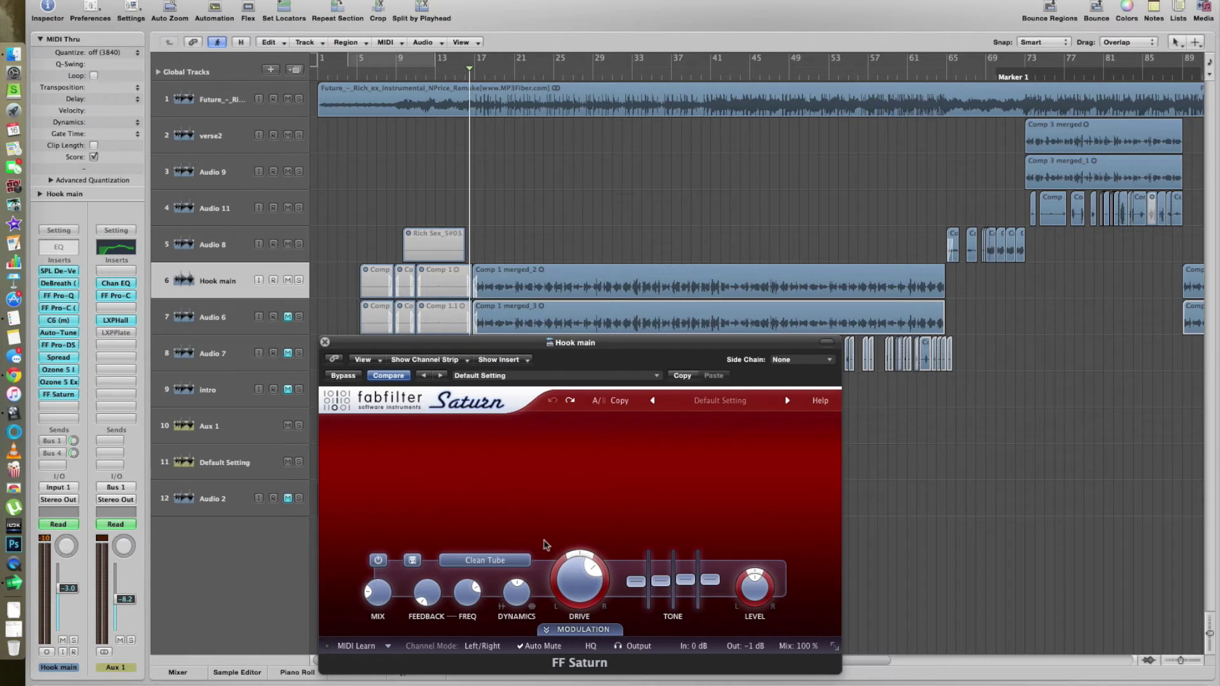
mouse_move(377, 601)
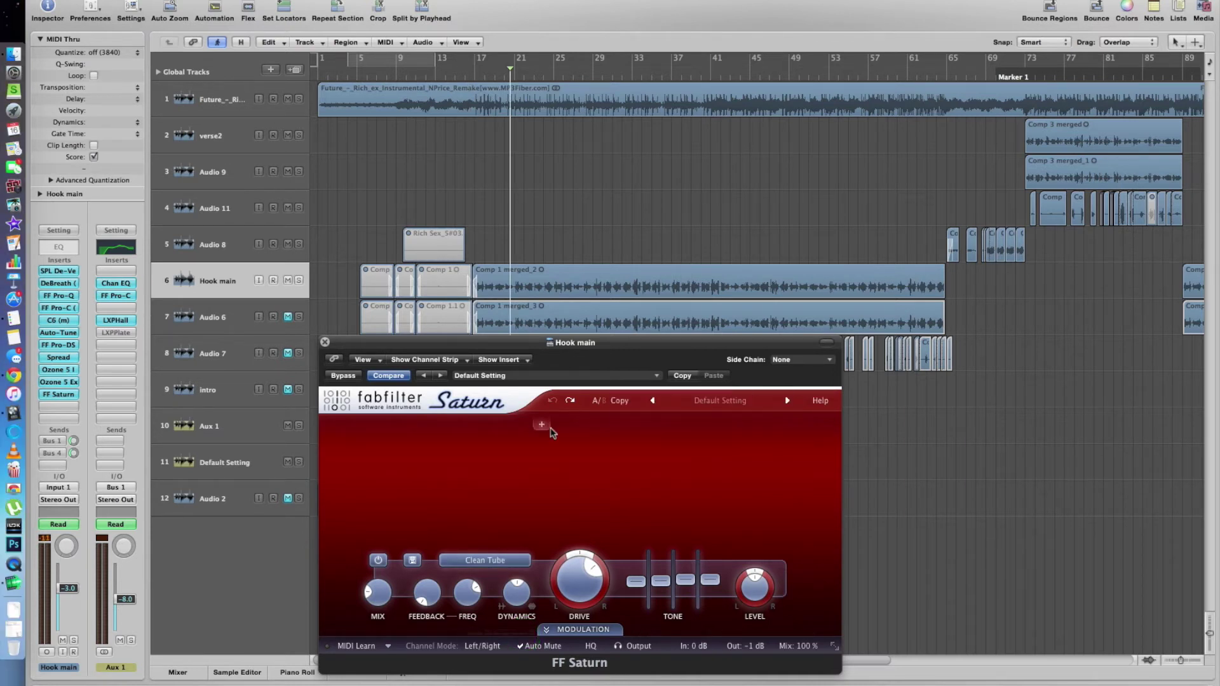
Try a two-band split in Saturn, check the saturation styles, raise band 2's dynamics and reshape its tone levels
left_click_drag(576, 427, 662, 463)
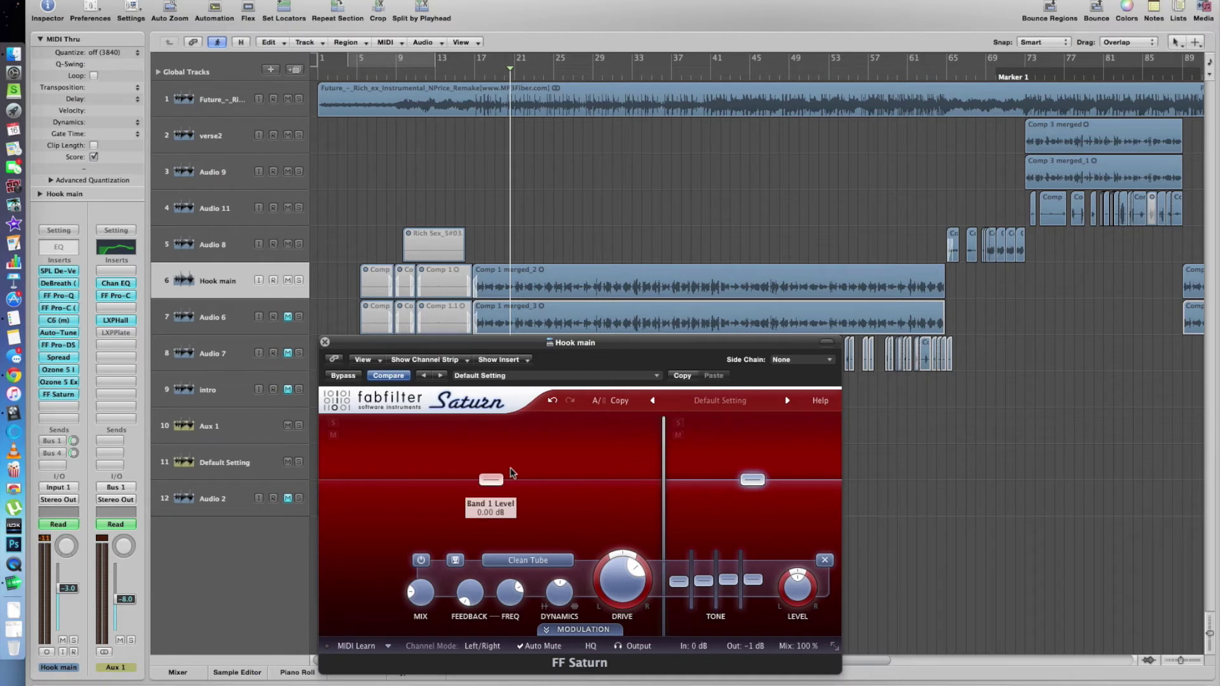
left_click(499, 560)
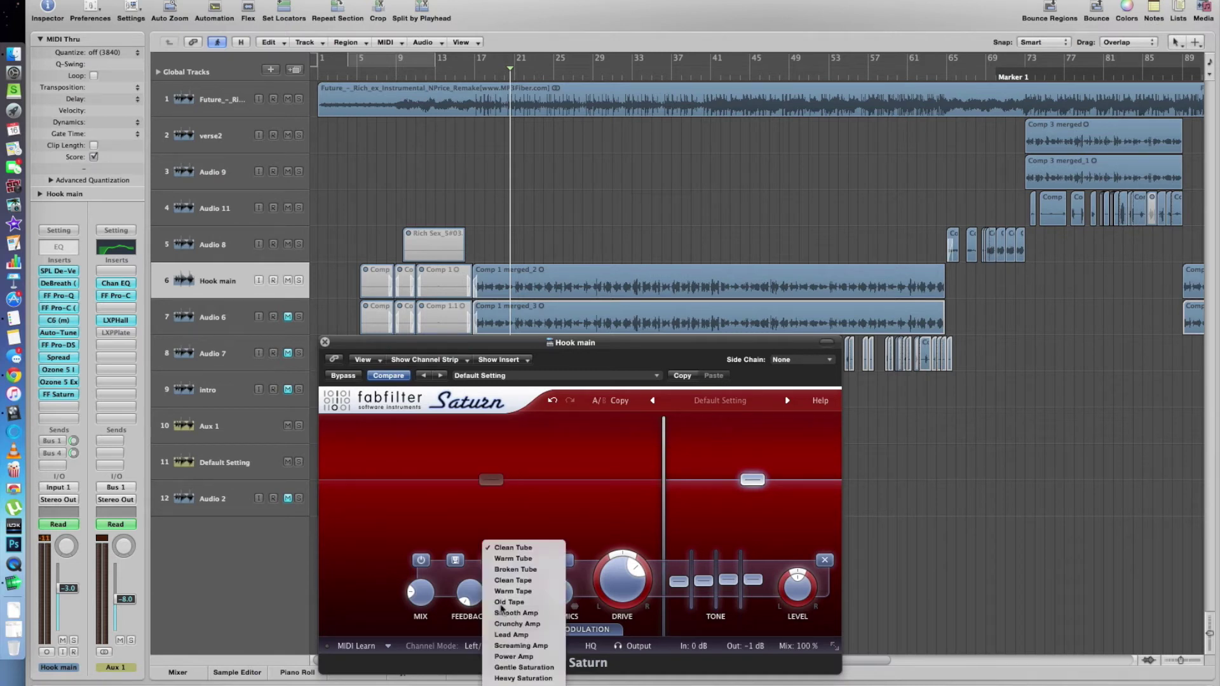
left_click(557, 480)
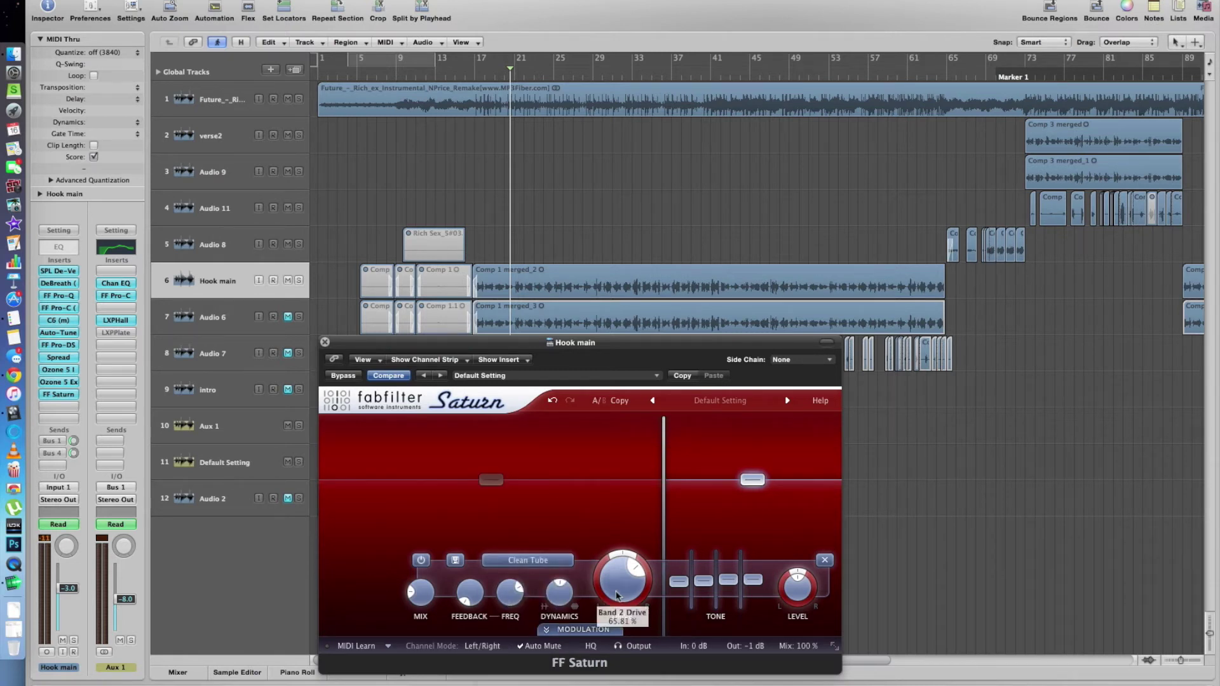
left_click_drag(558, 600, 569, 550)
left_click_drag(685, 598, 752, 584)
left_click(518, 453)
Undo all the trial tone, dynamics and band-split changes in Saturn, back to a single band
left_click(552, 402)
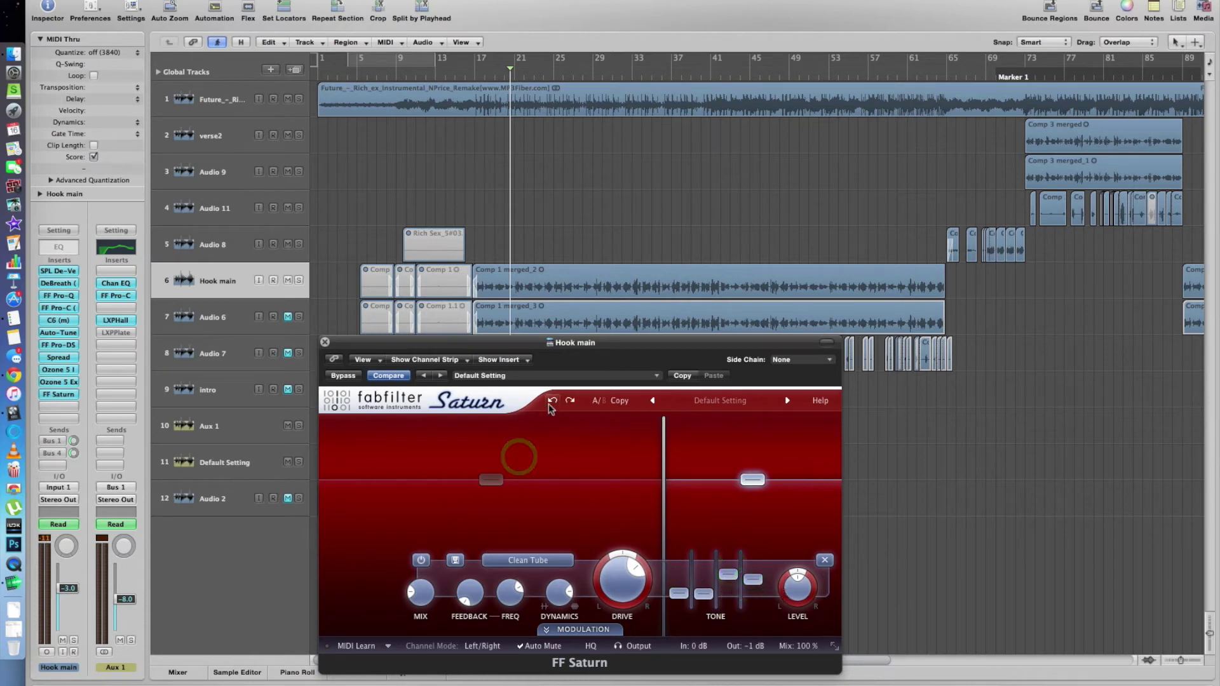
left_click(552, 401)
left_click(552, 402)
left_click(551, 401)
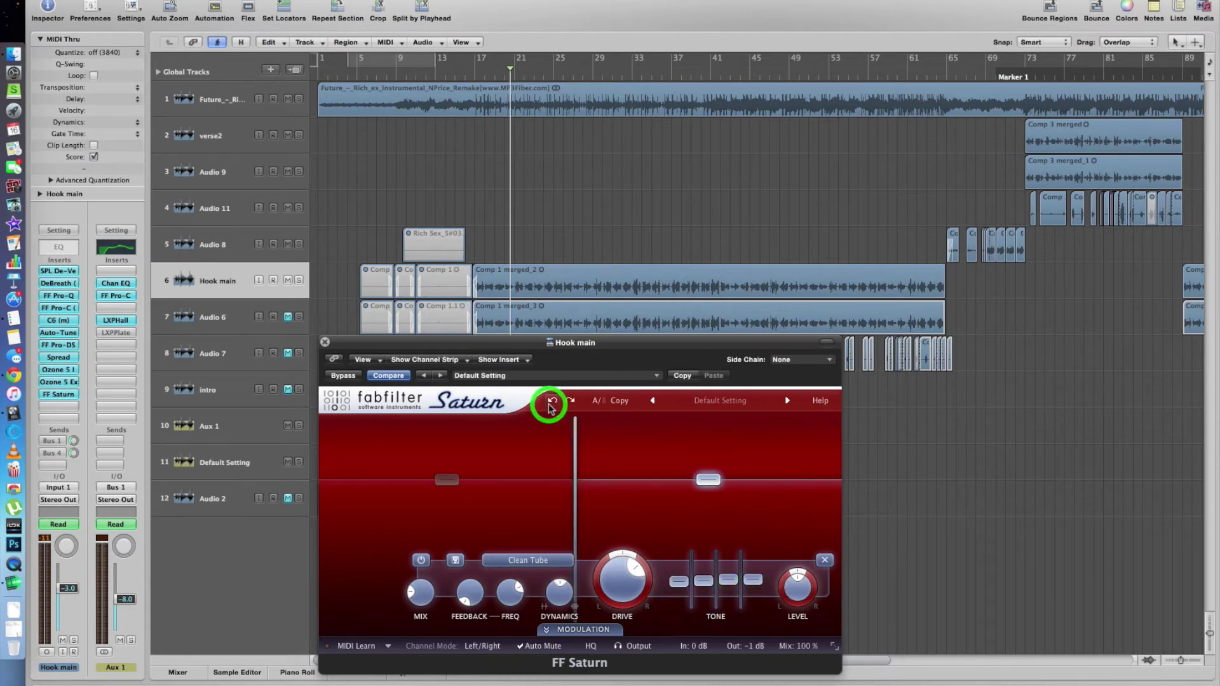
left_click(552, 402)
left_click(524, 470)
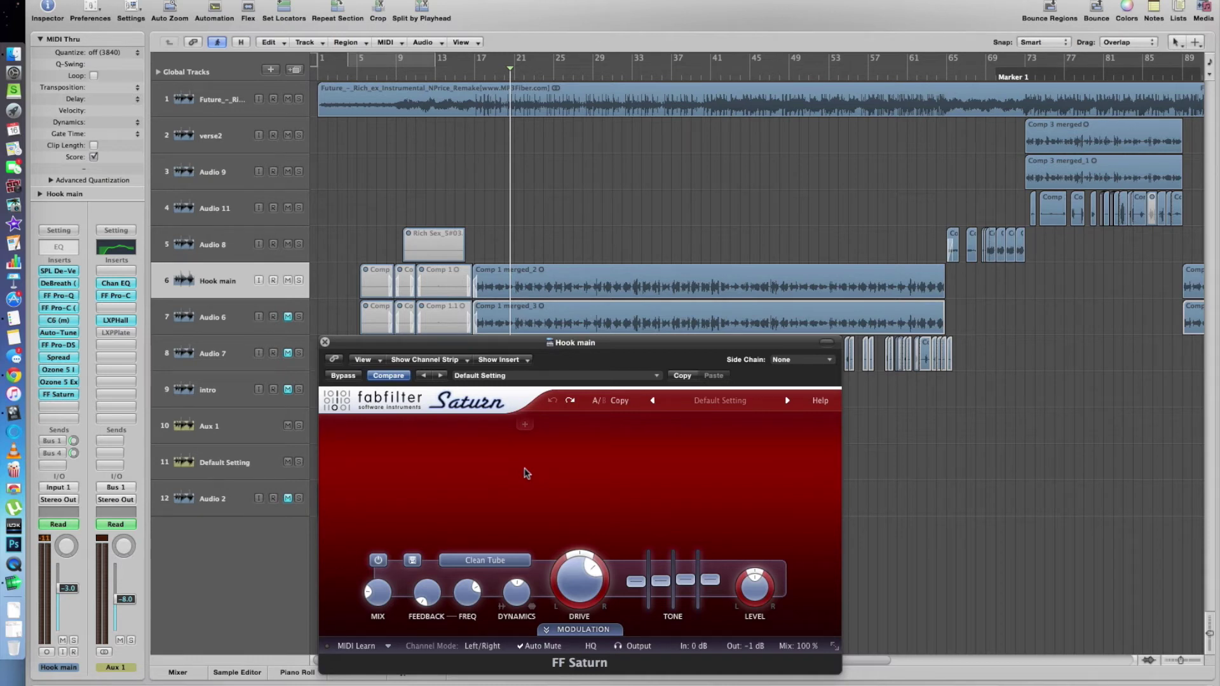
Close the Saturn window and enable the Bus 1 and Bus 4 sends on the Hook main channel
left_click(455, 185)
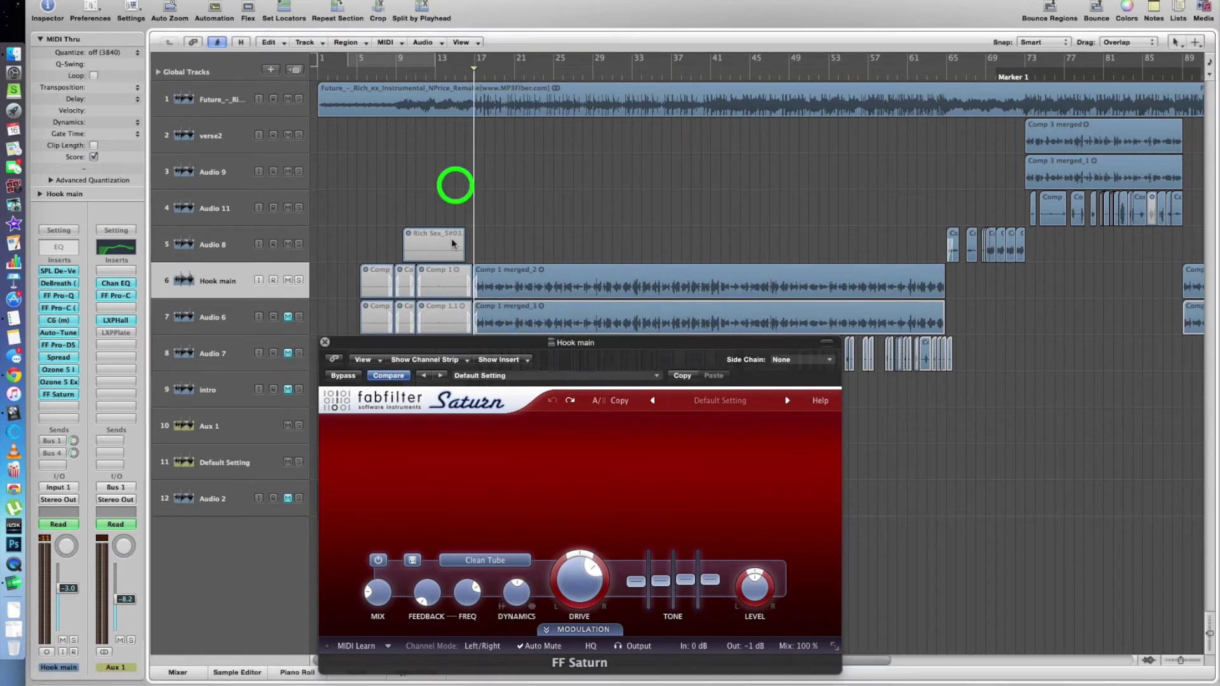
left_click(324, 342)
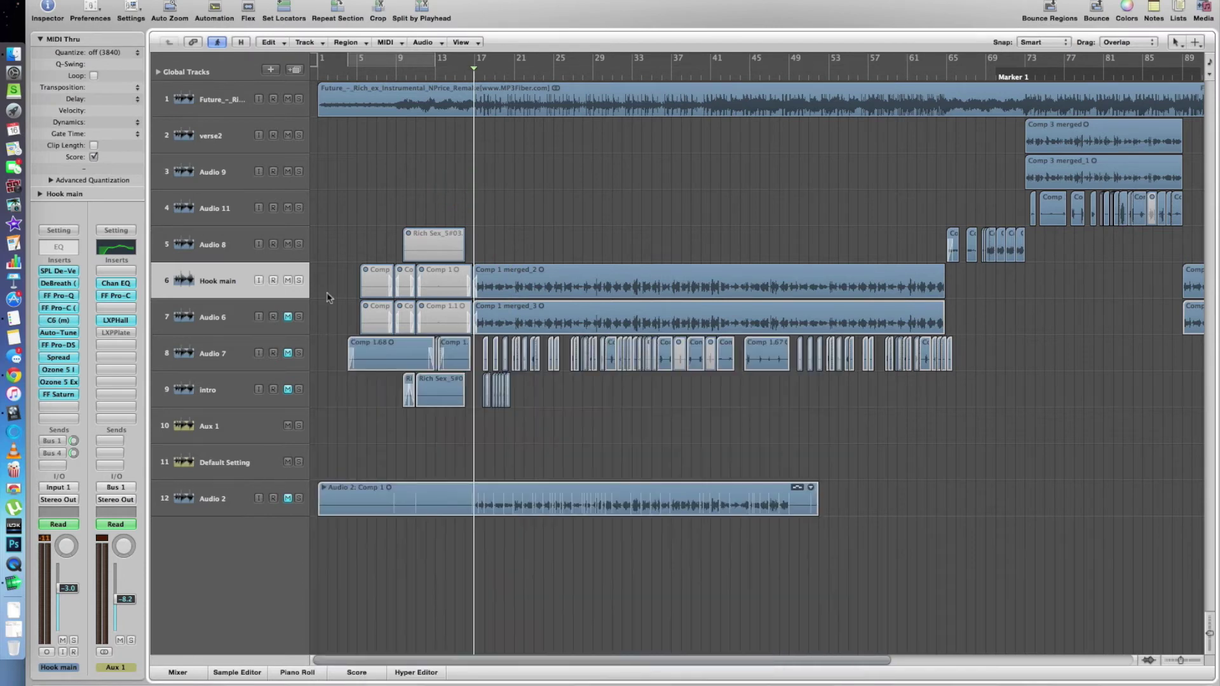
left_click(327, 295)
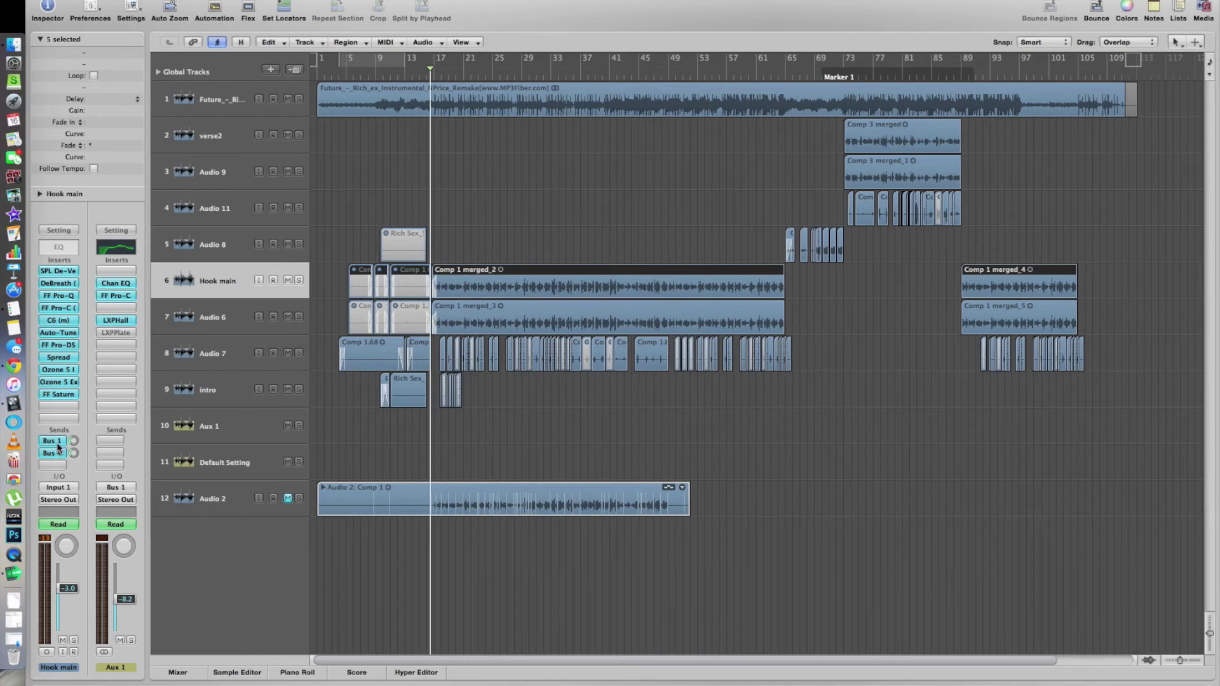
left_click_drag(58, 445, 87, 361)
Open the Channel EQ on Aux 1 and examine its 118 Hz low cut and the 2500 Hz and 1100 Hz boosts
left_click(117, 284)
left_click_drag(529, 327, 558, 321)
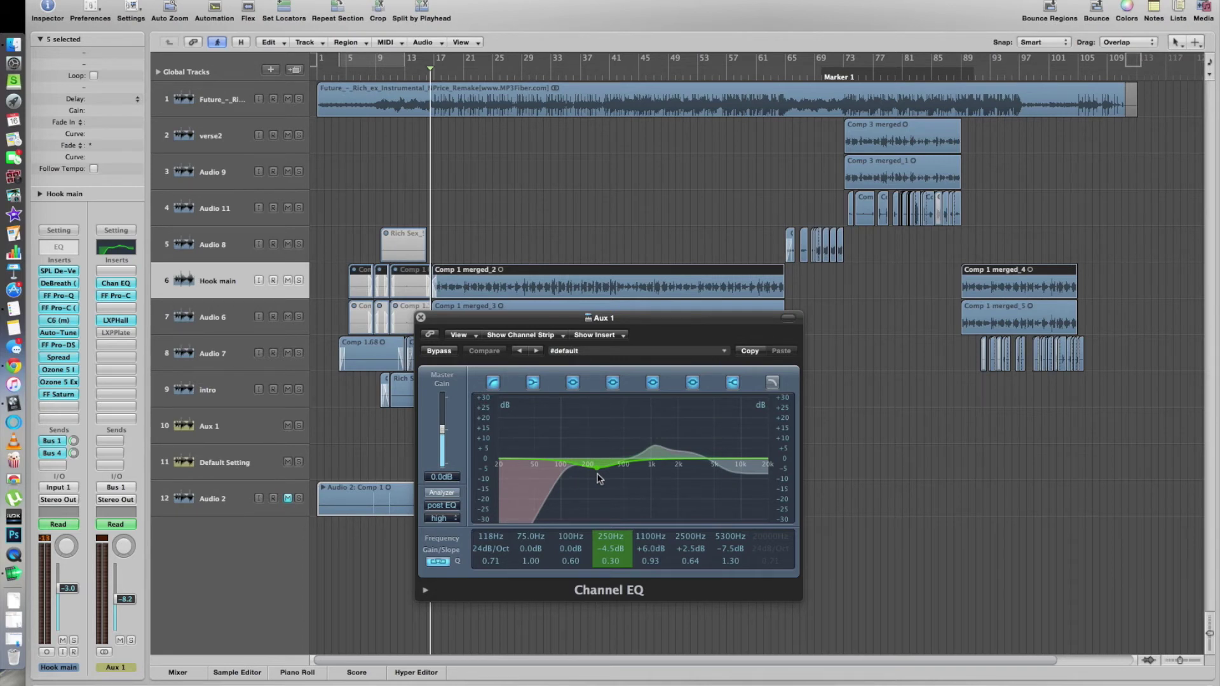
left_click(491, 539)
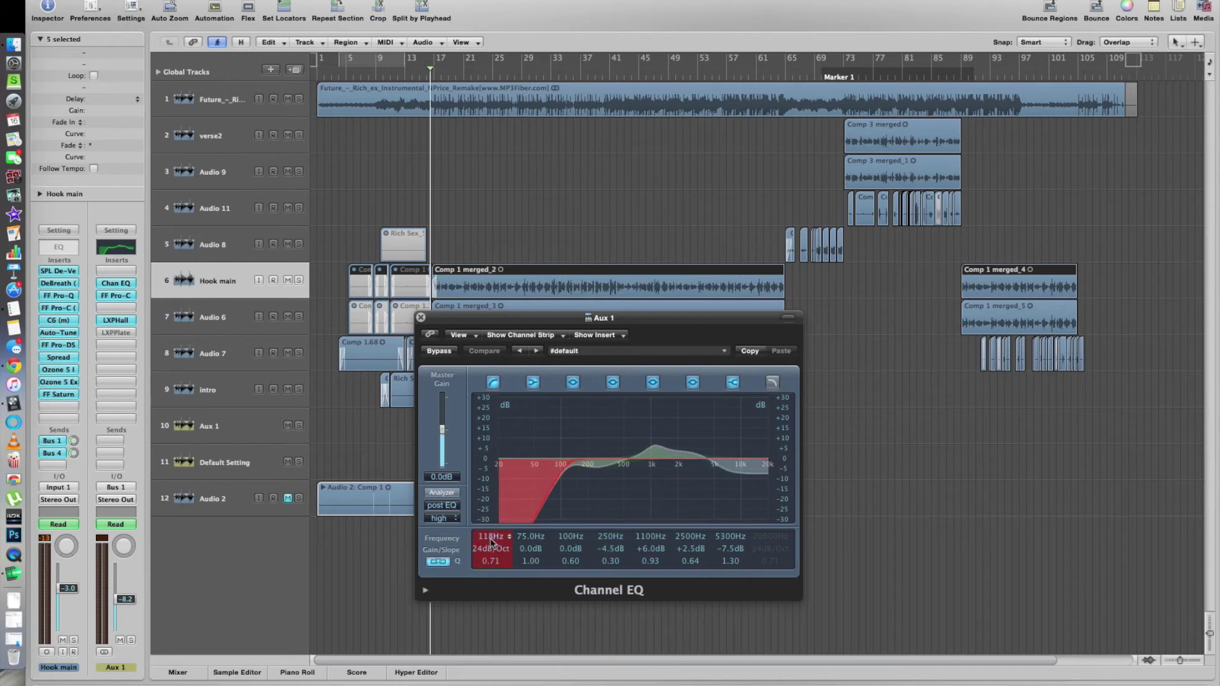
mouse_move(491, 539)
left_mouse_down()
mouse_move(491, 485)
mouse_move(493, 534)
left_mouse_up()
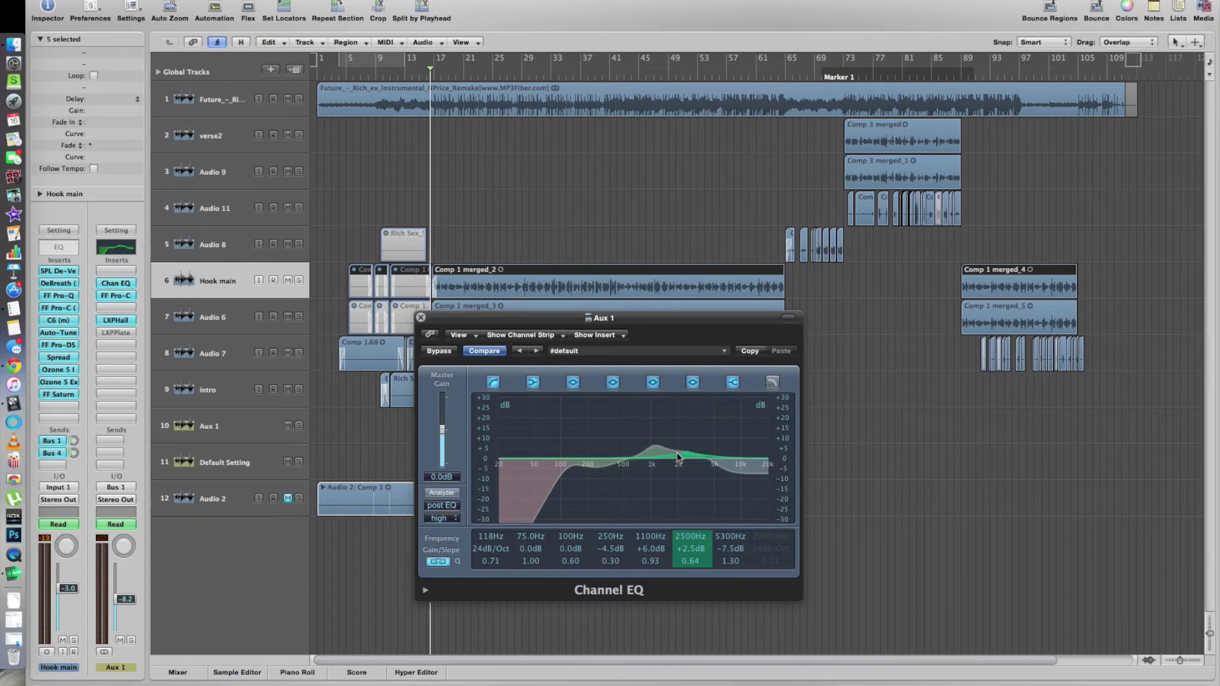
left_click_drag(678, 456, 654, 439)
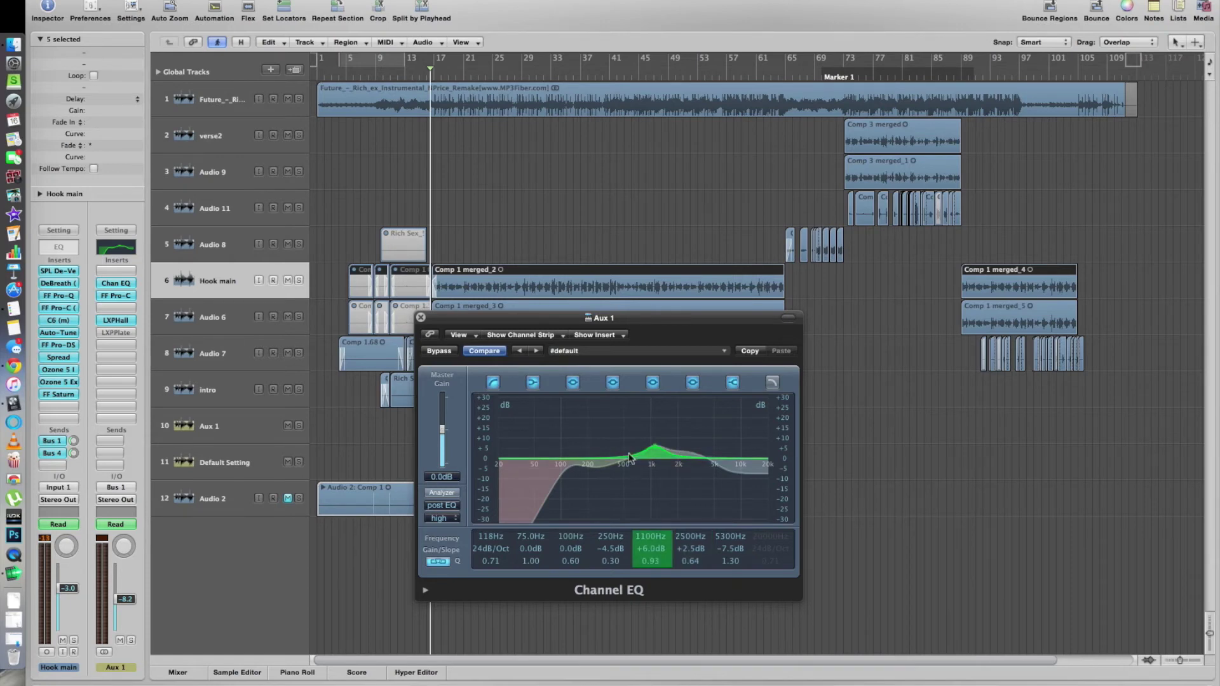
Open FF Pro-C on Aux 1, examine its ratio, attack and threshold settings, and close the plug-in window
left_click(116, 295)
left_click(504, 278)
left_click_drag(504, 278, 515, 270)
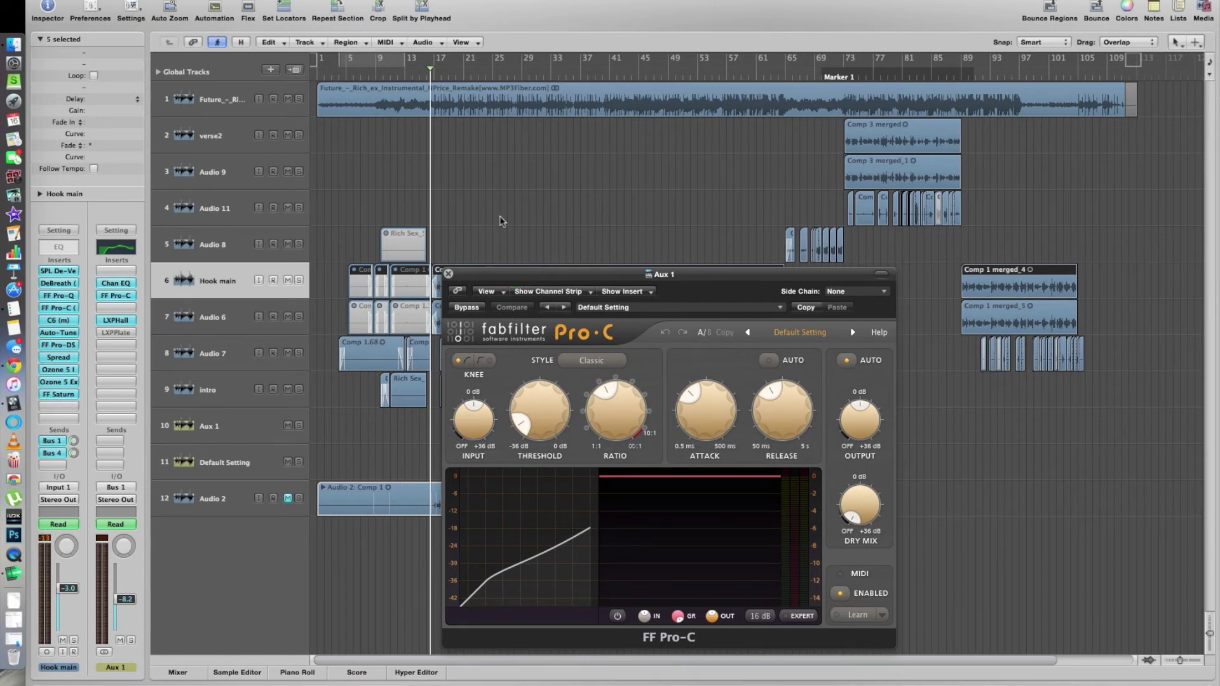
left_click(600, 418)
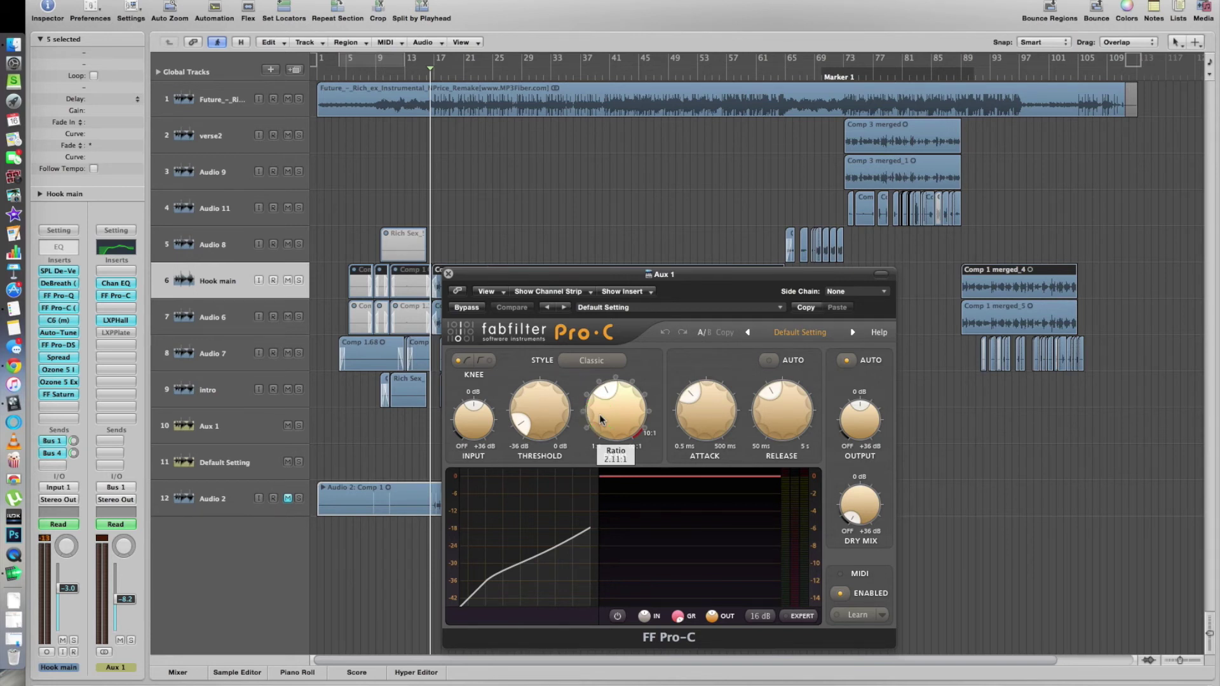
mouse_move(701, 420)
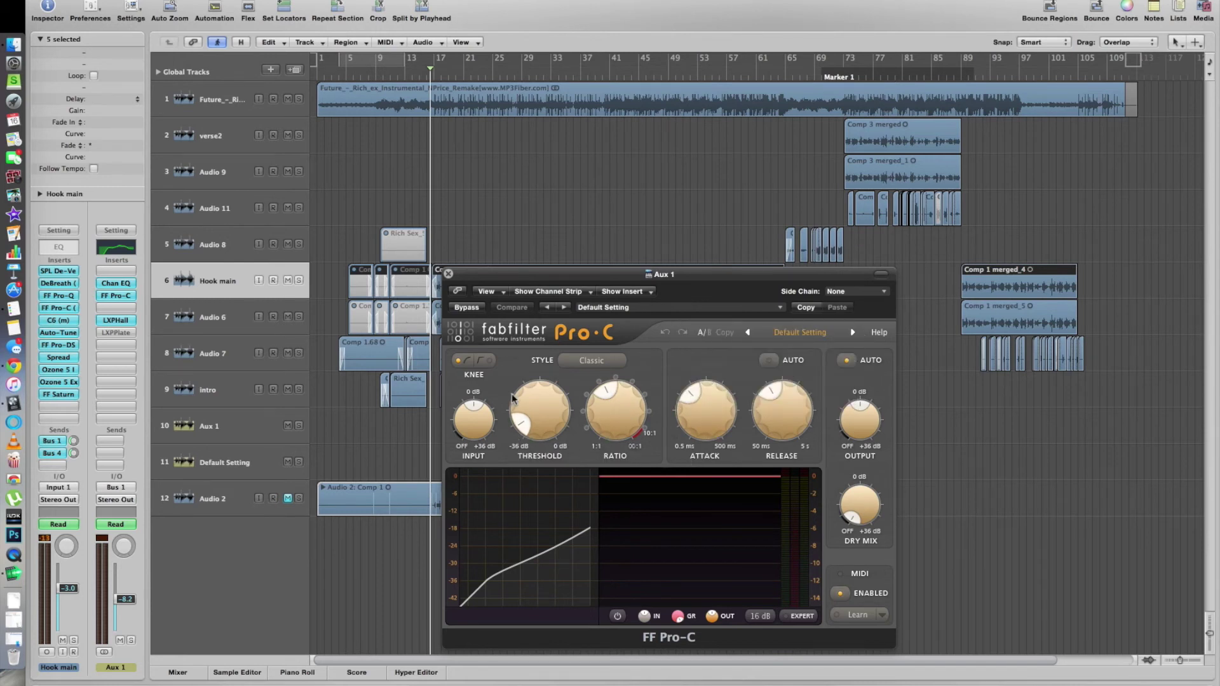
left_click(448, 273)
left_click(451, 235)
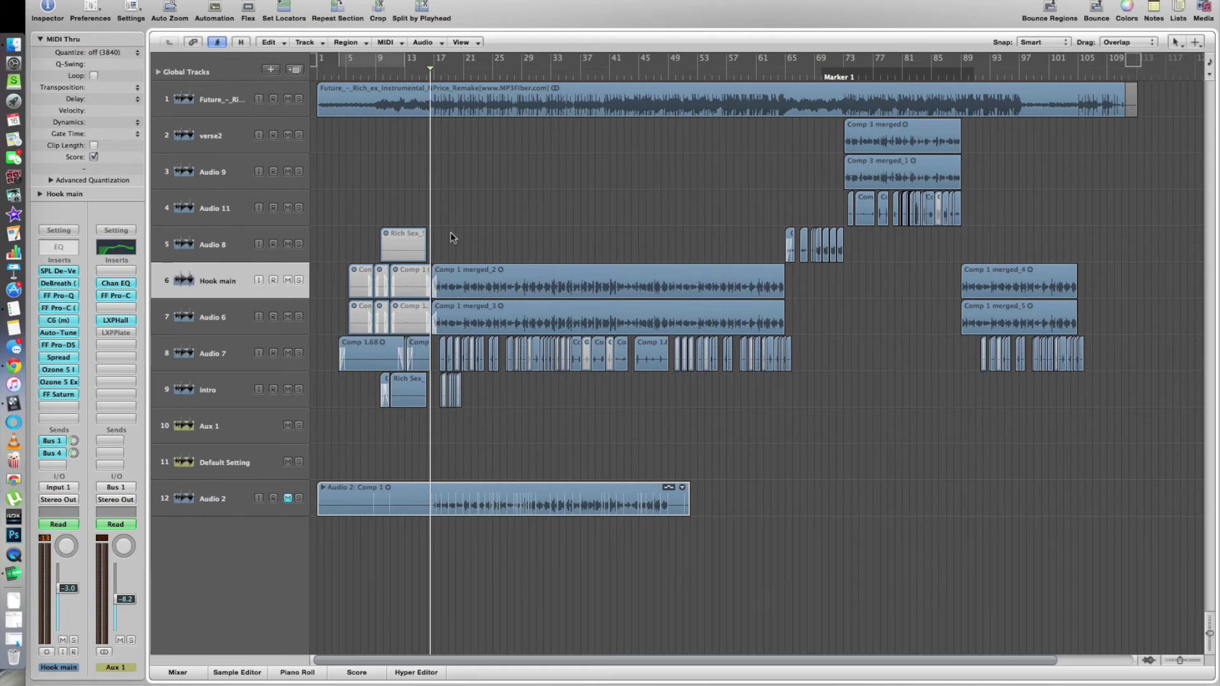
Reopen FF Pro-C on Aux 1, set its side-chain source to Audio 3 - Hook main, and reposition the window
left_click(128, 300)
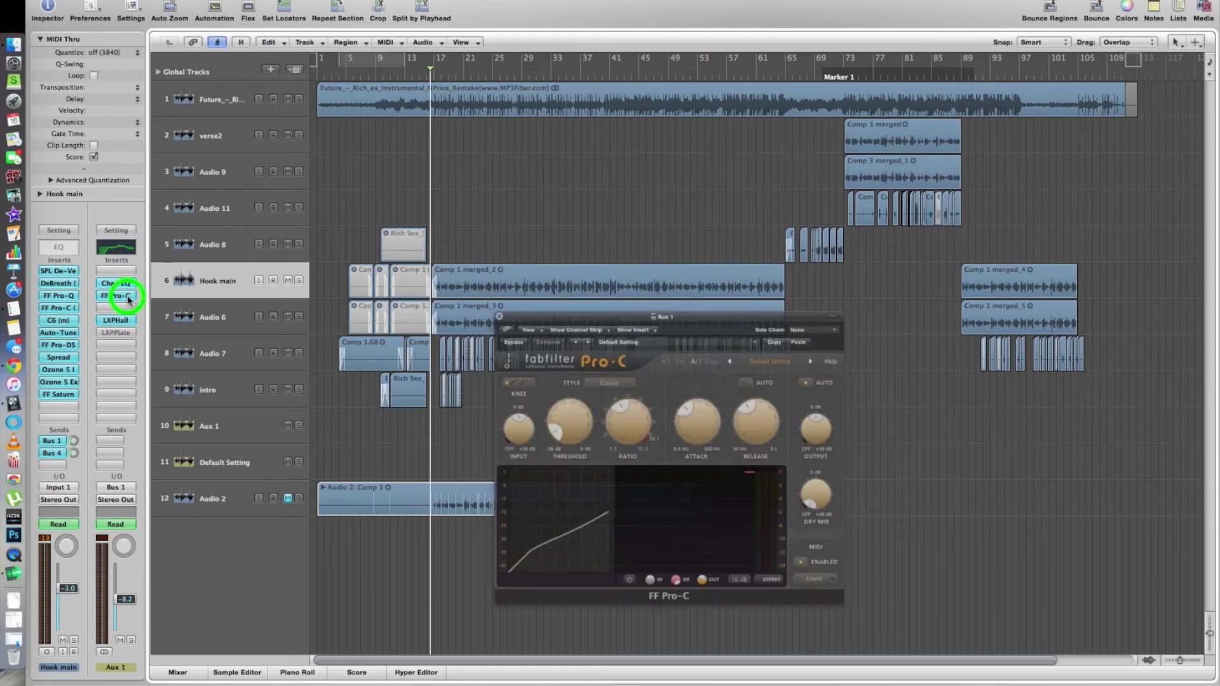
left_click_drag(545, 269, 659, 280)
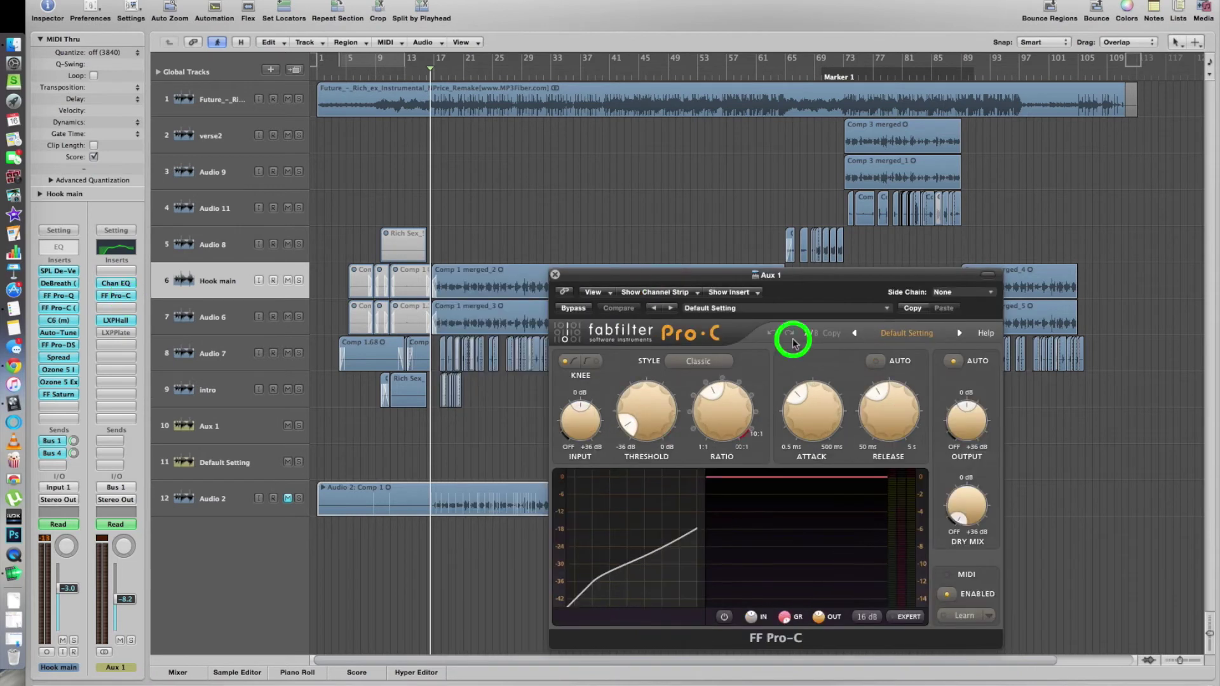
left_click(958, 294)
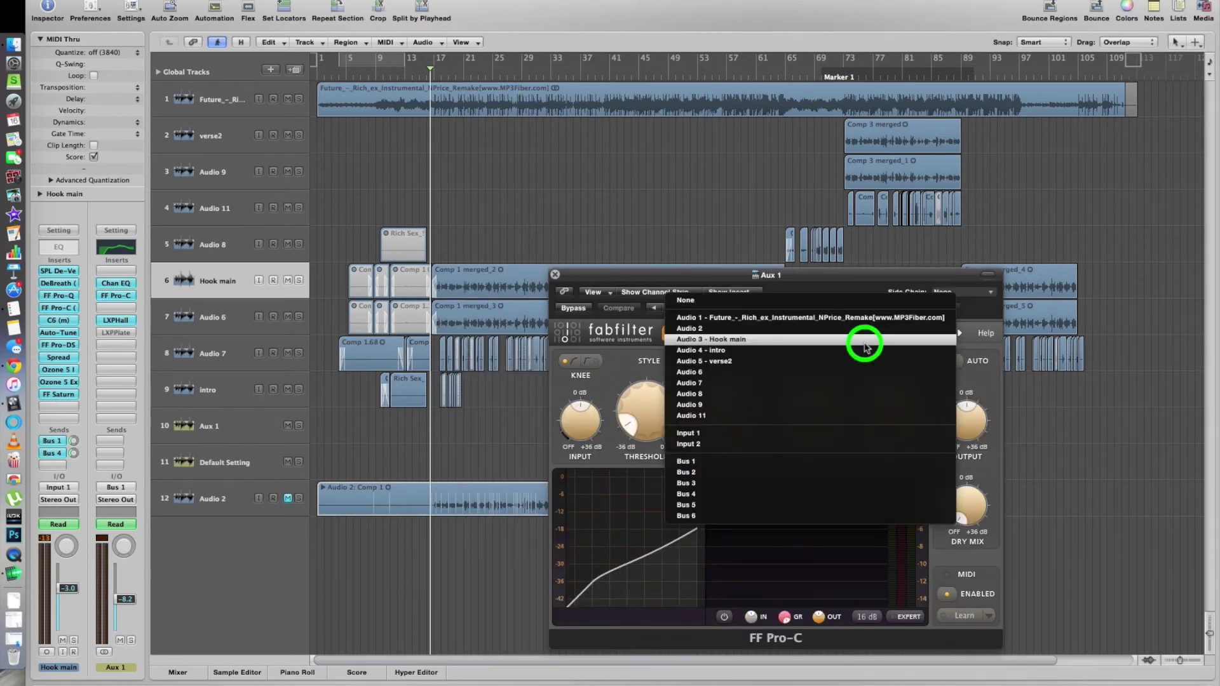
left_click(731, 340)
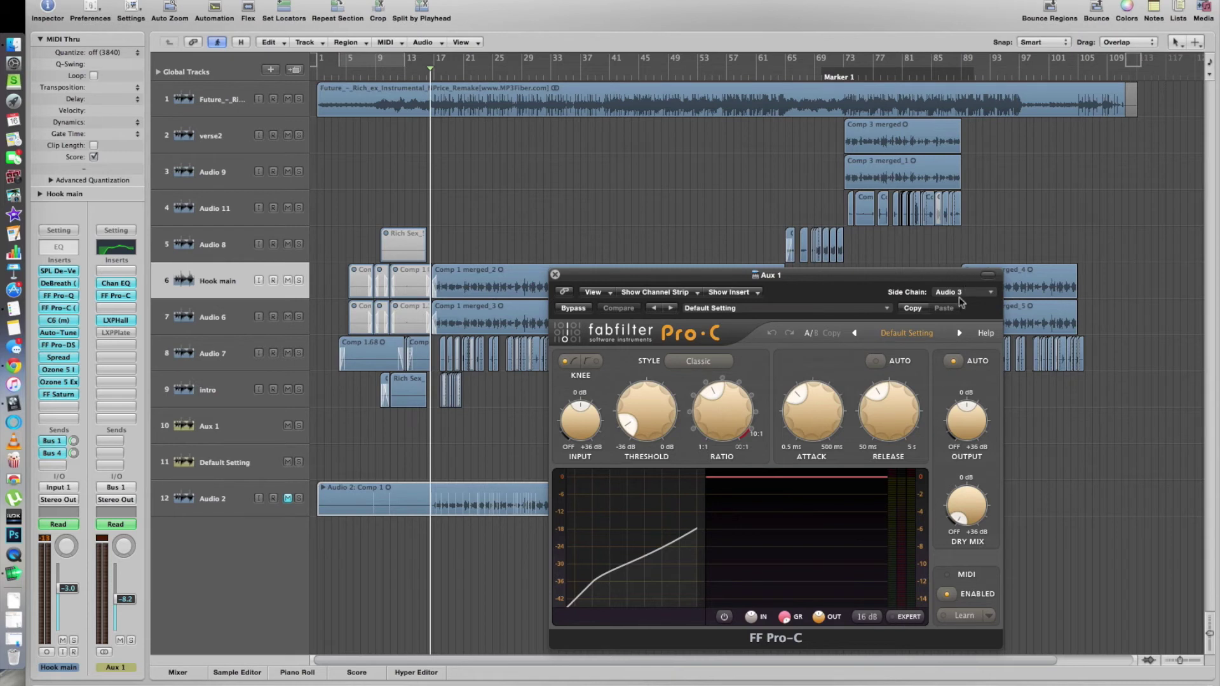
left_click_drag(802, 280, 816, 279)
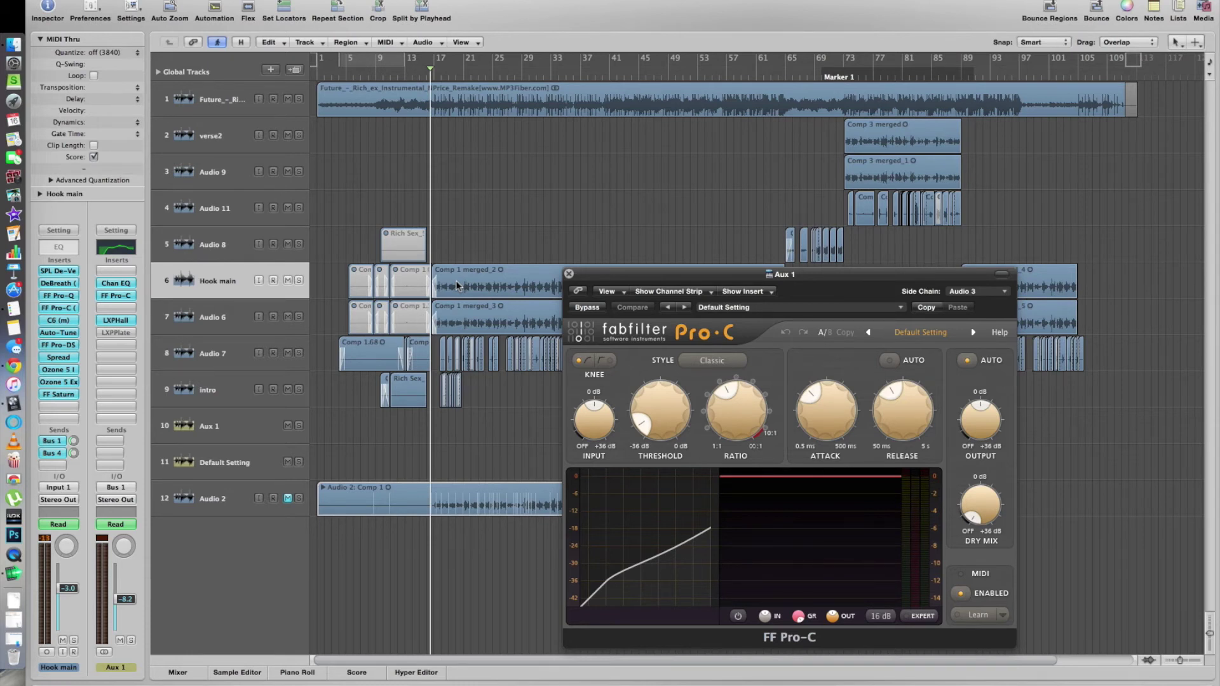
left_click_drag(776, 277, 746, 262)
Keep Audio 3 - Hook main as the side-chain source, and show Pro-C's expert settings with the external side chain selected
left_click(924, 294)
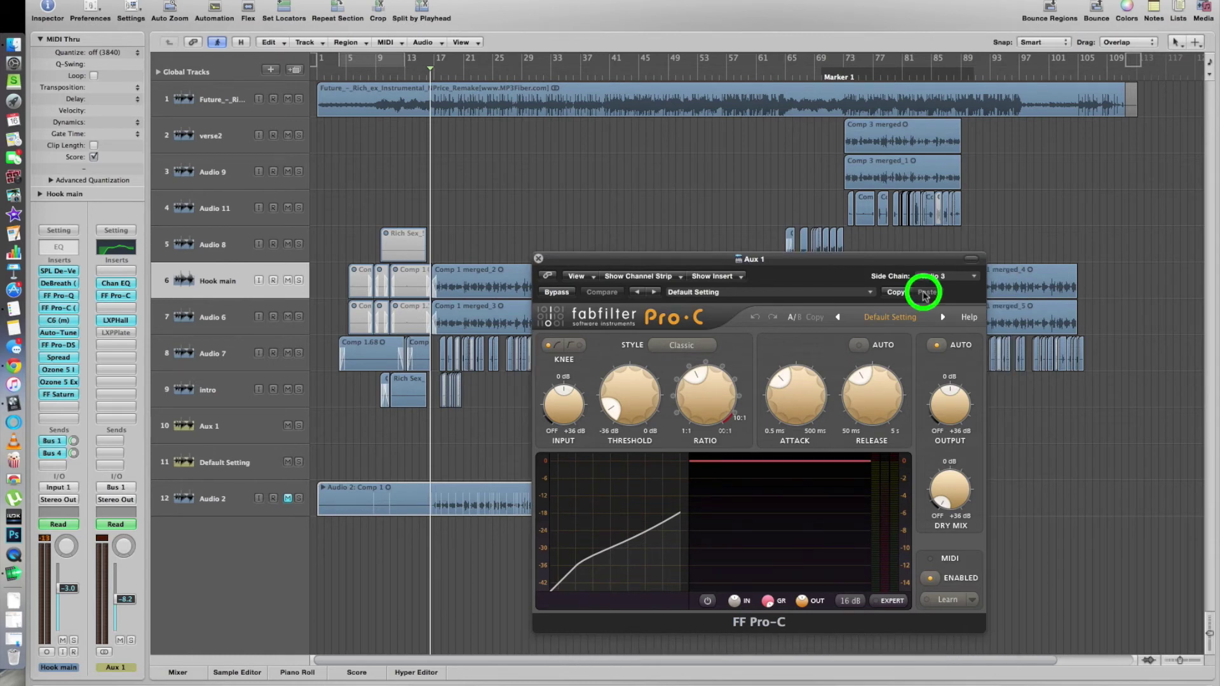
left_click(932, 276)
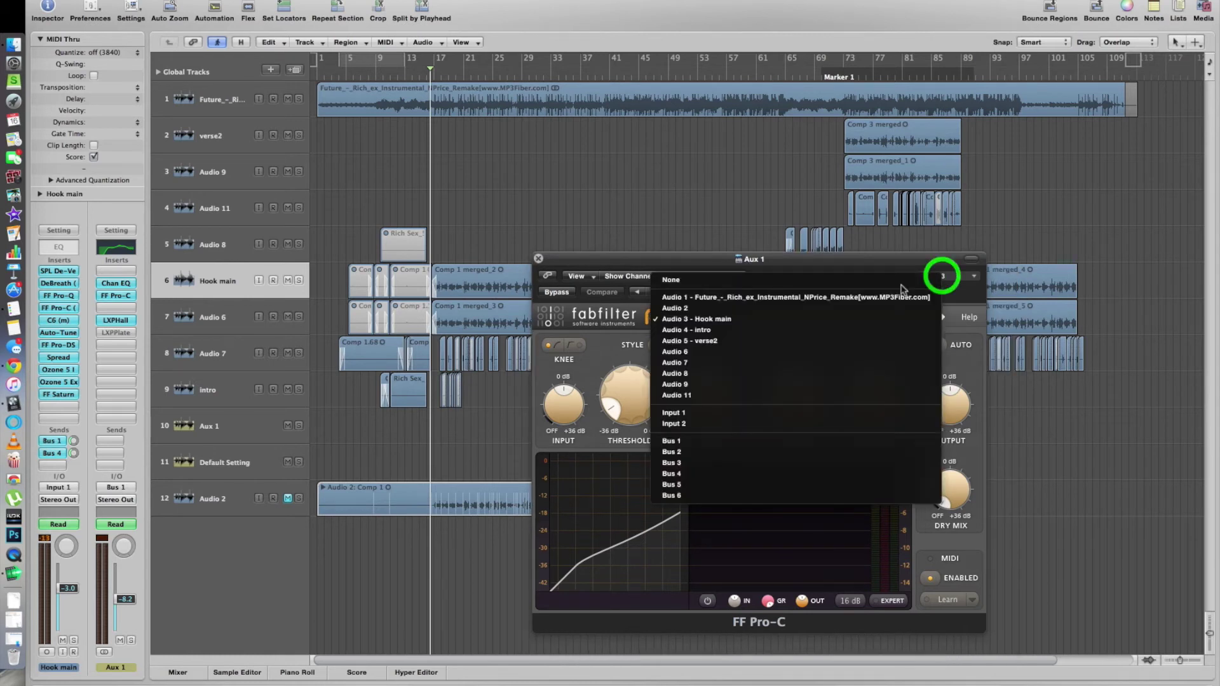
left_click(719, 323)
left_click(927, 376)
left_click(875, 605)
left_click(817, 478)
left_click(834, 587)
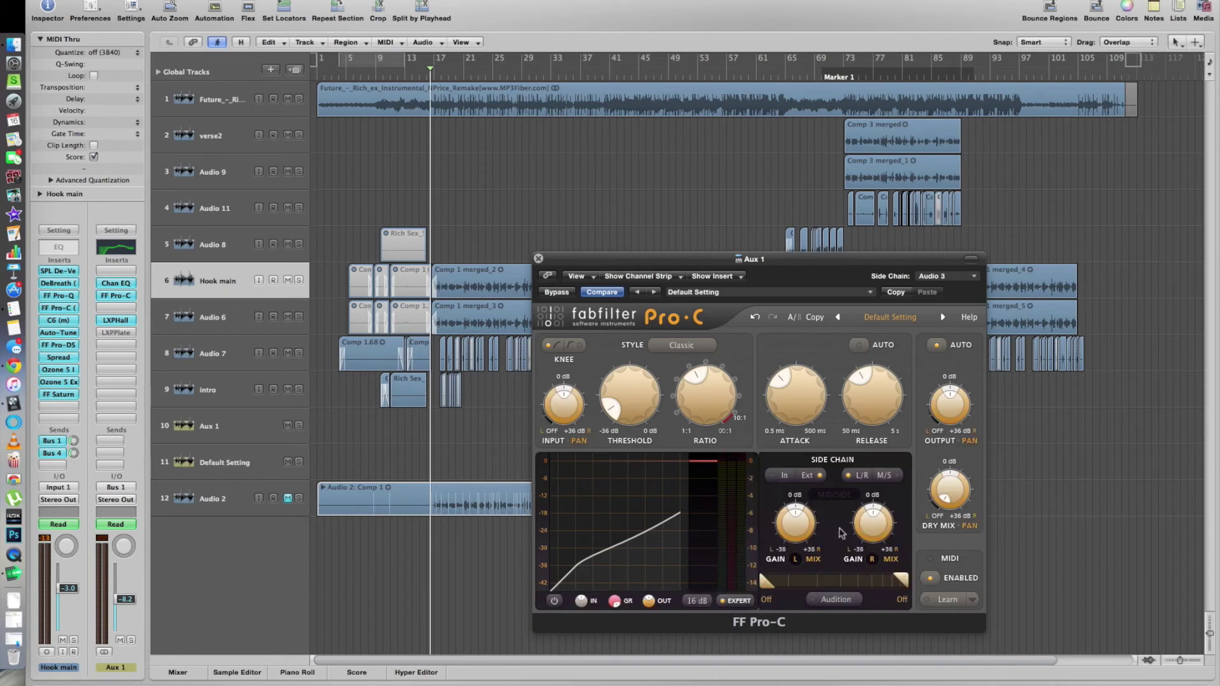
Switch Pro-C's side chain back to the internal input and revisit the side-chain source selection
left_click(807, 490)
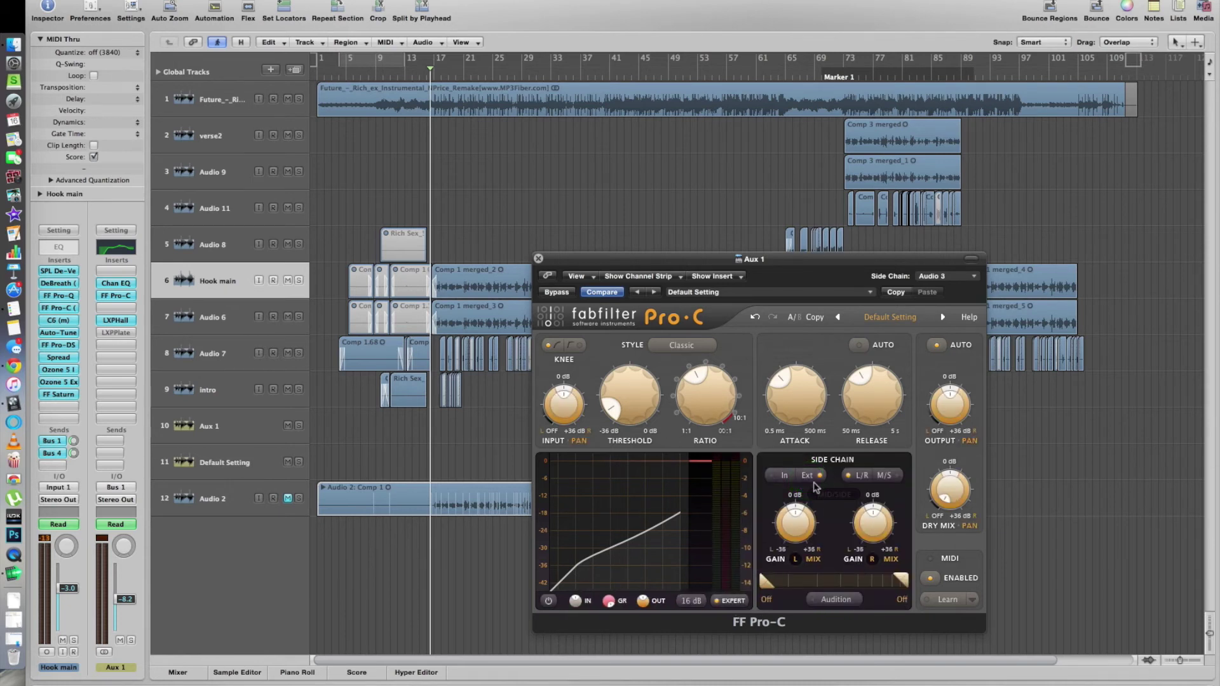
left_click(814, 483)
left_click(966, 281)
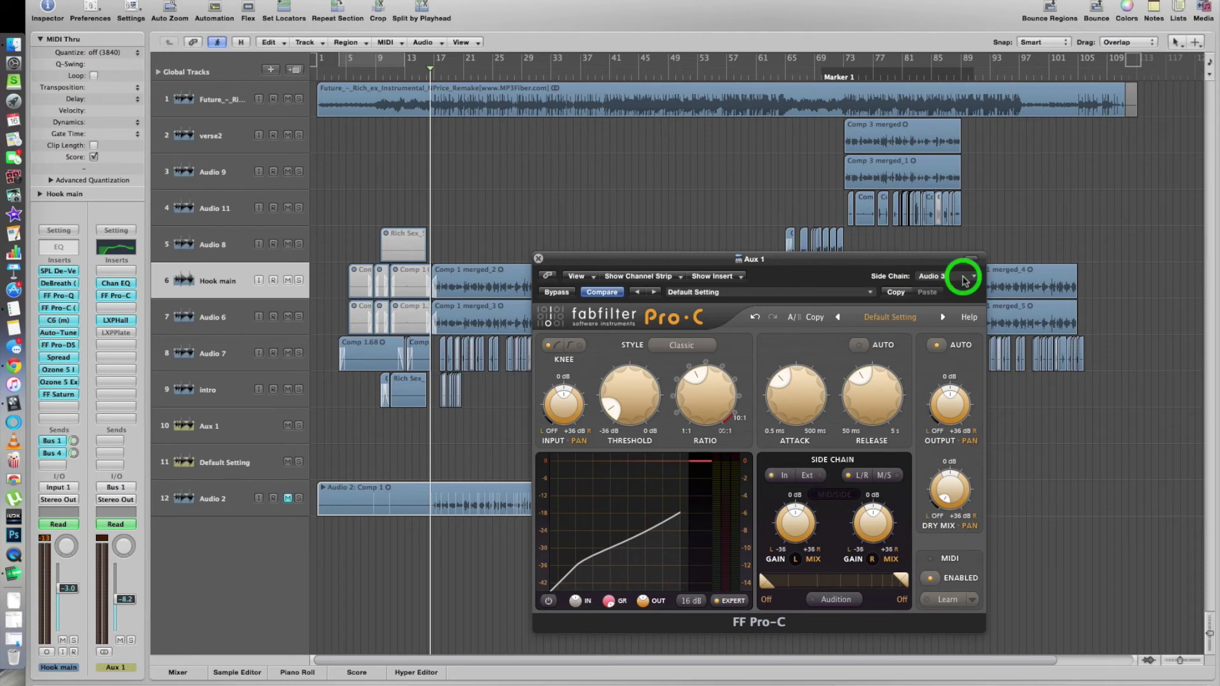
Examine the LXPHall reverb settings on Aux 1 alongside the Stereo Delay on Audio 2, and close both plug-in windows
left_click(116, 320)
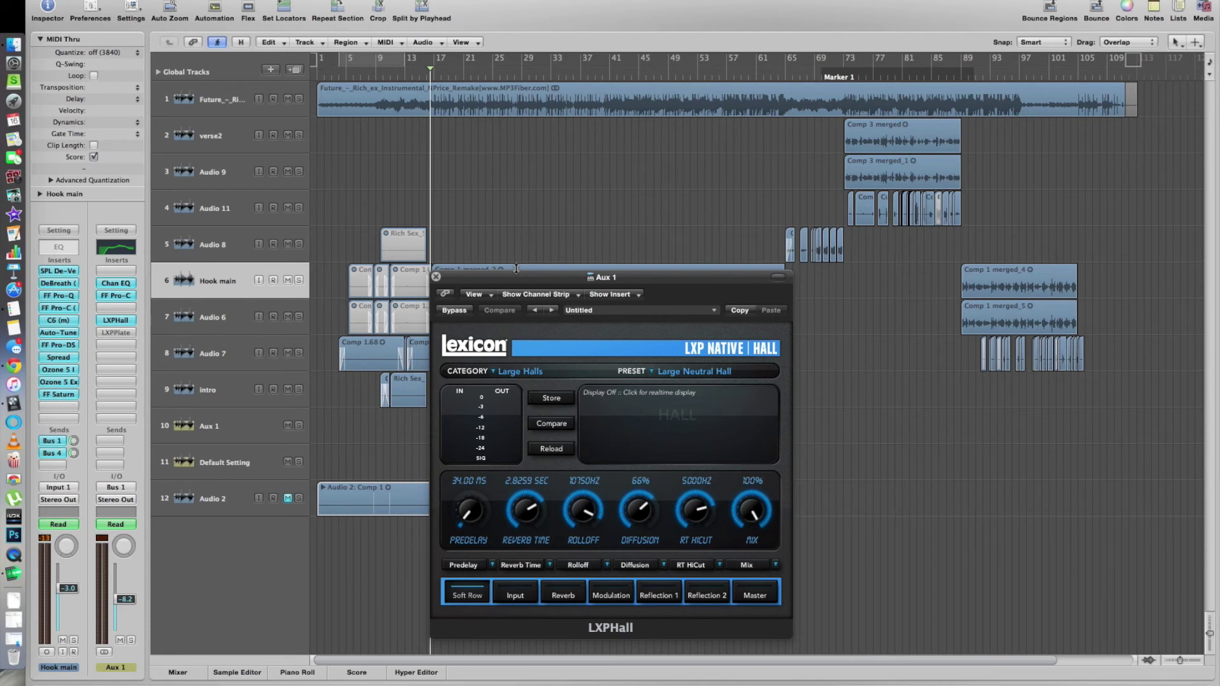
left_click_drag(516, 269, 556, 261)
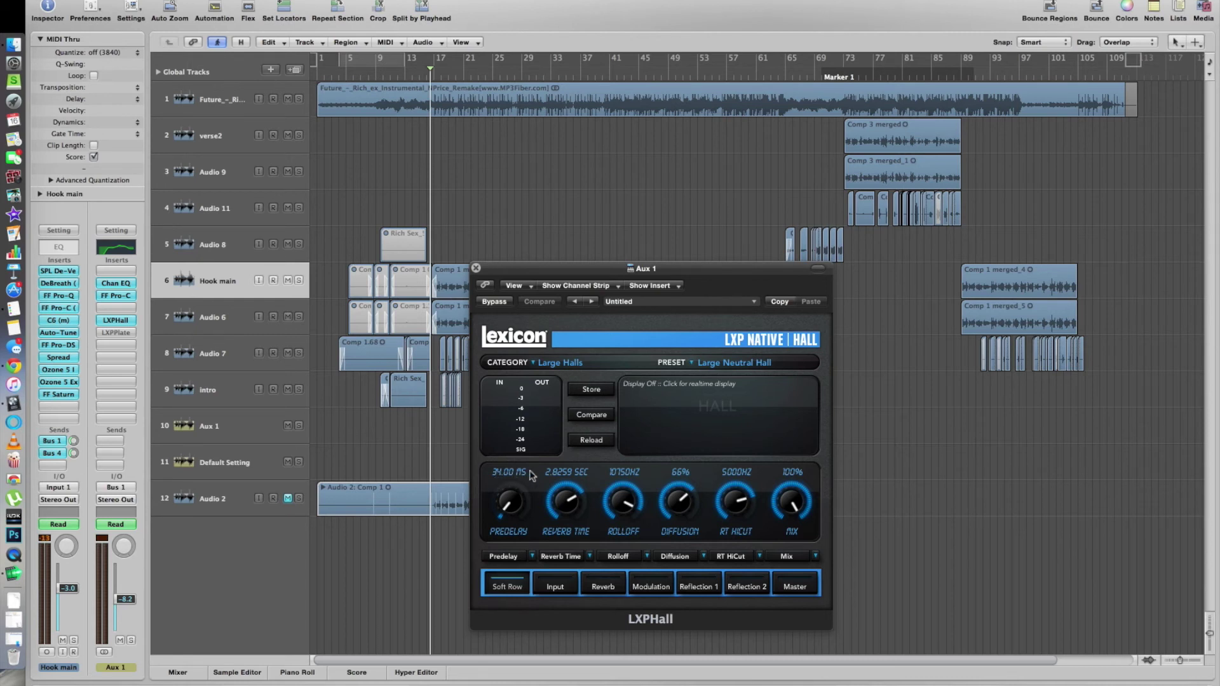
left_click(238, 494)
left_click(48, 409)
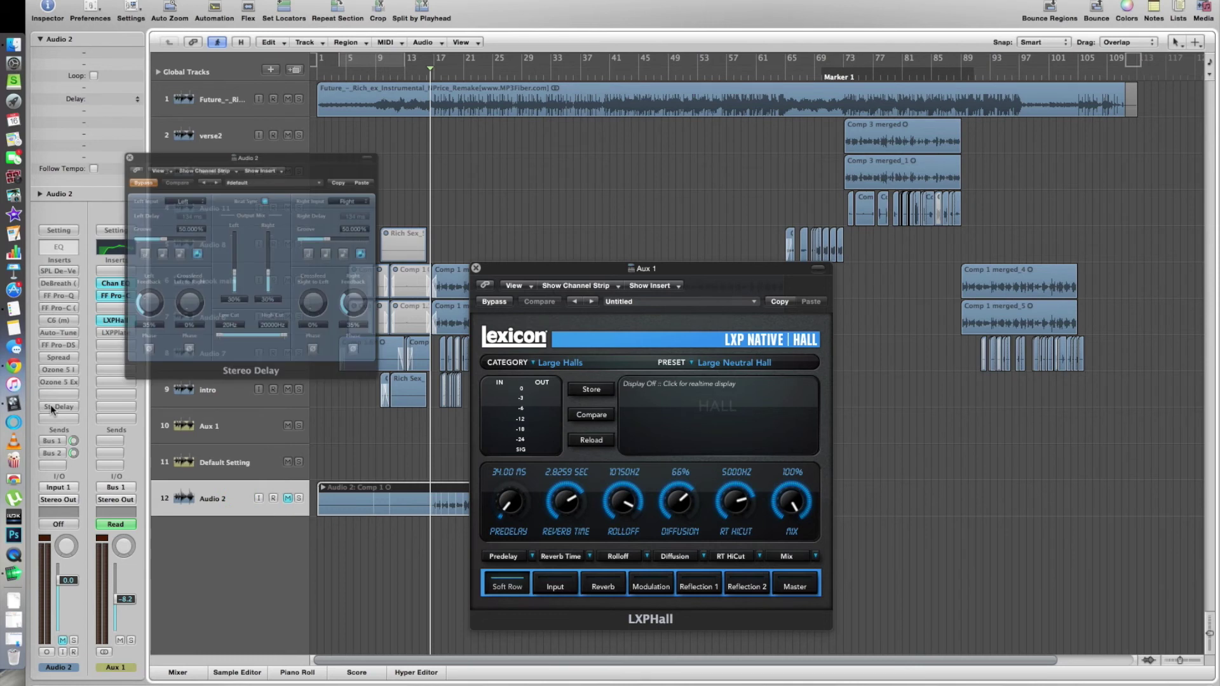
left_click(129, 314)
left_click(179, 249)
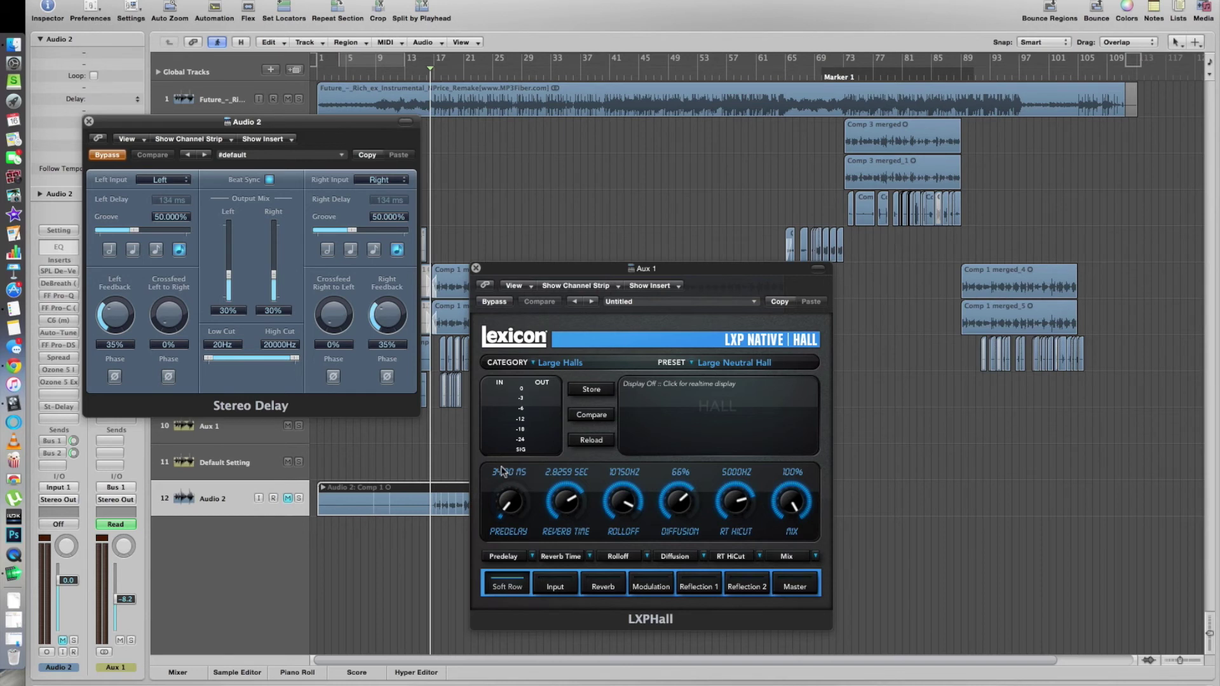
key("super+w")
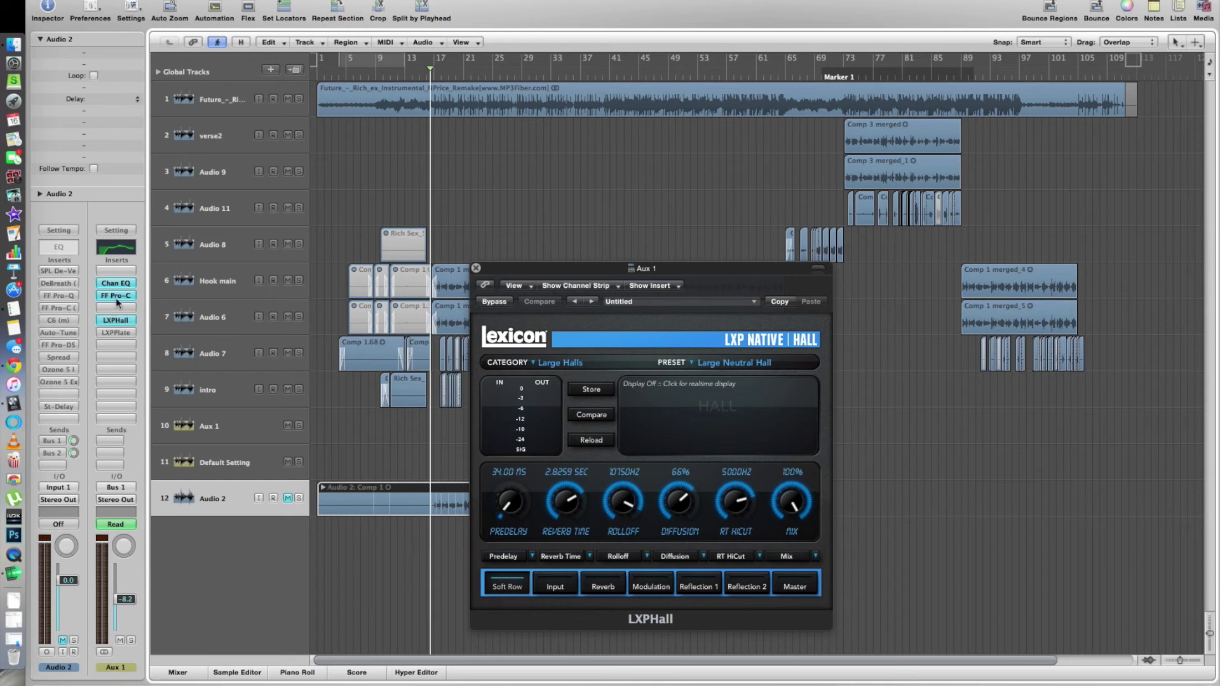
left_click(476, 269)
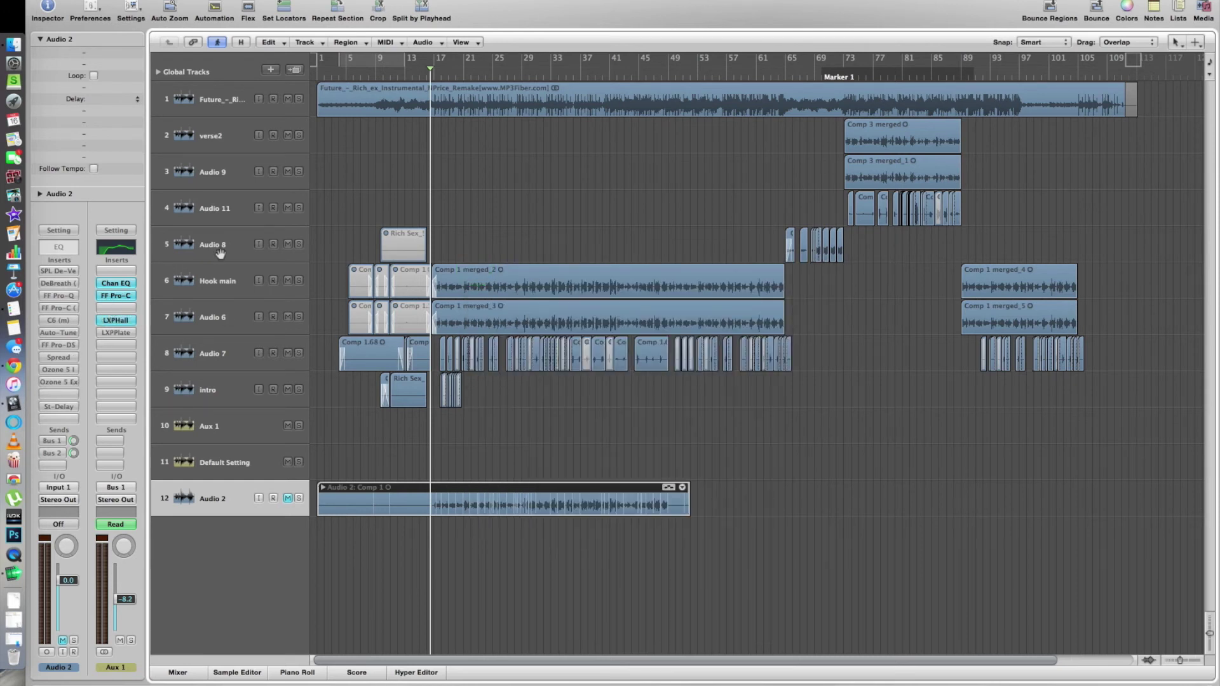
Compare the Hook main and Audio 6 channel strips and their regions Comp 1 merged_2 and Comp 1 merged_3
left_click(215, 281)
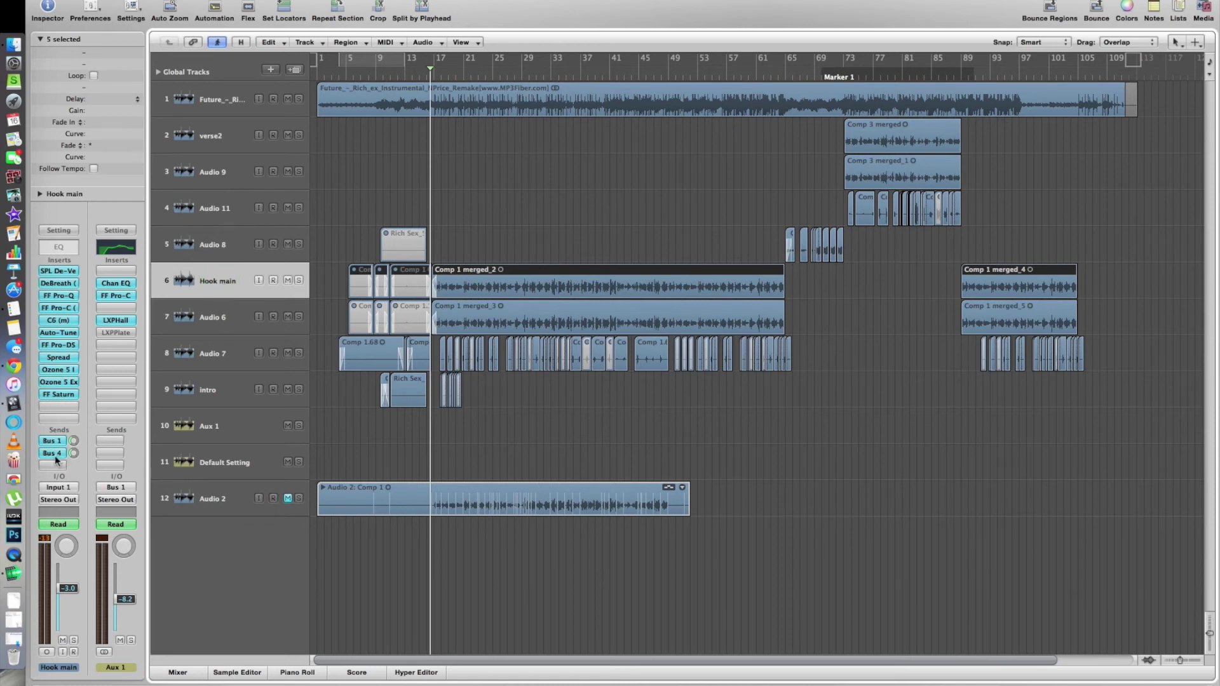
left_click(230, 316)
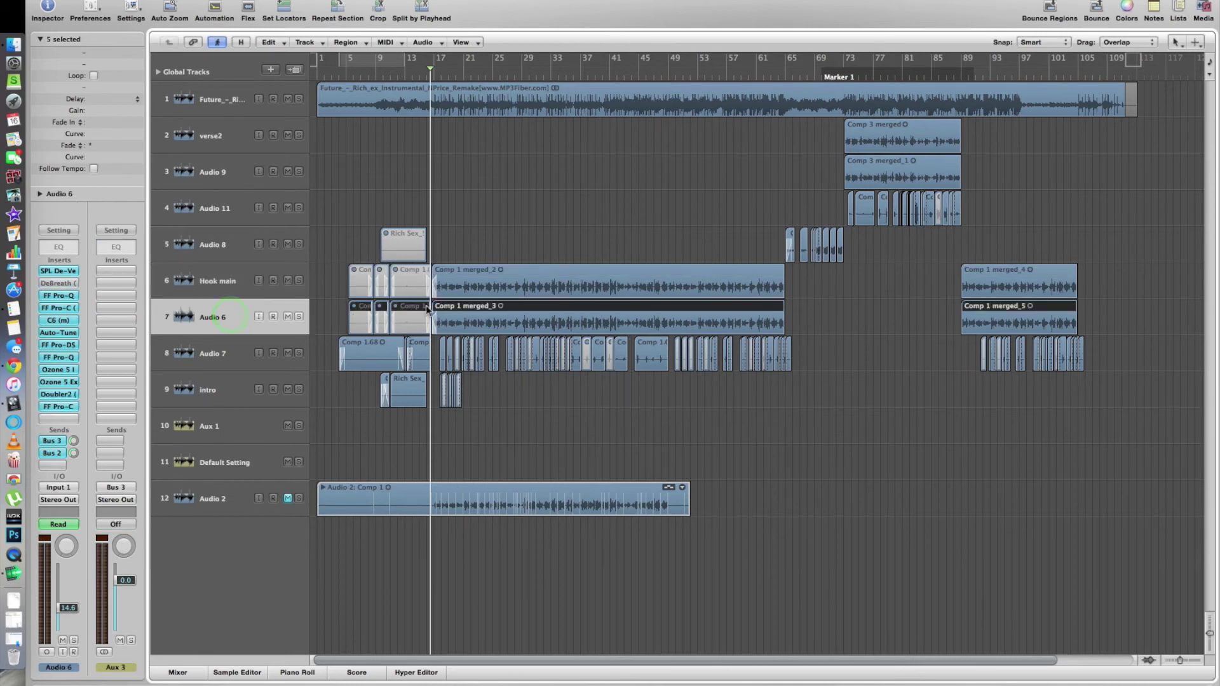
left_click(502, 282)
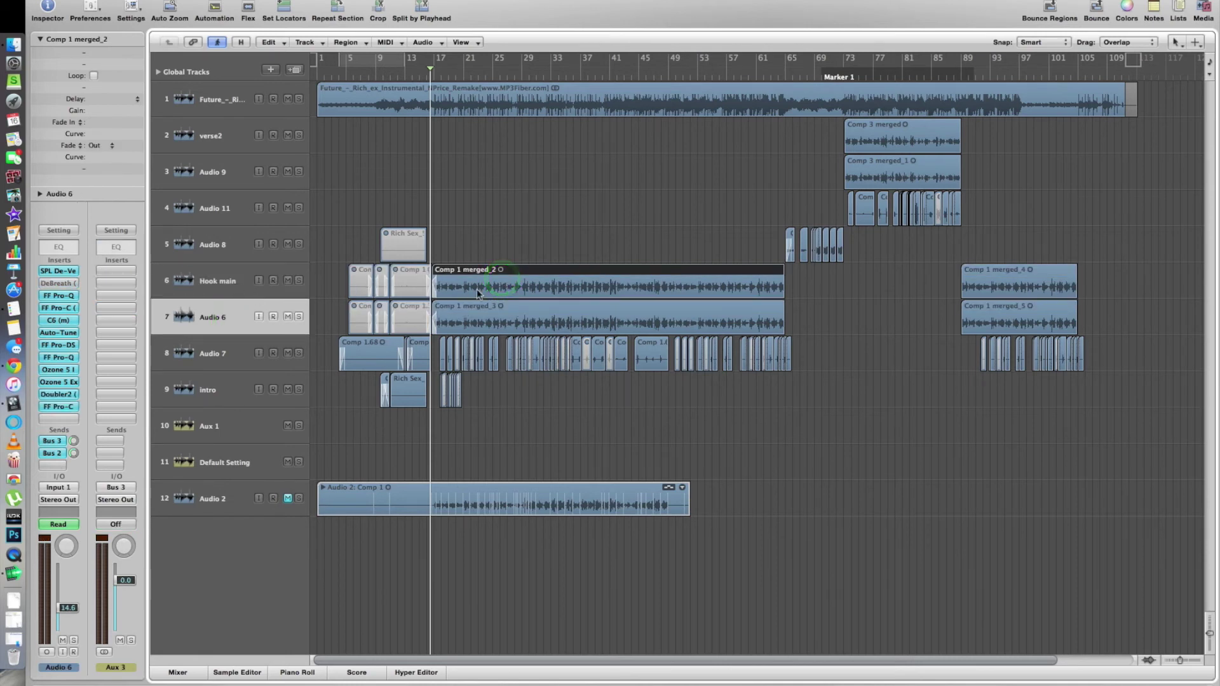
left_click(204, 266)
left_click(456, 319)
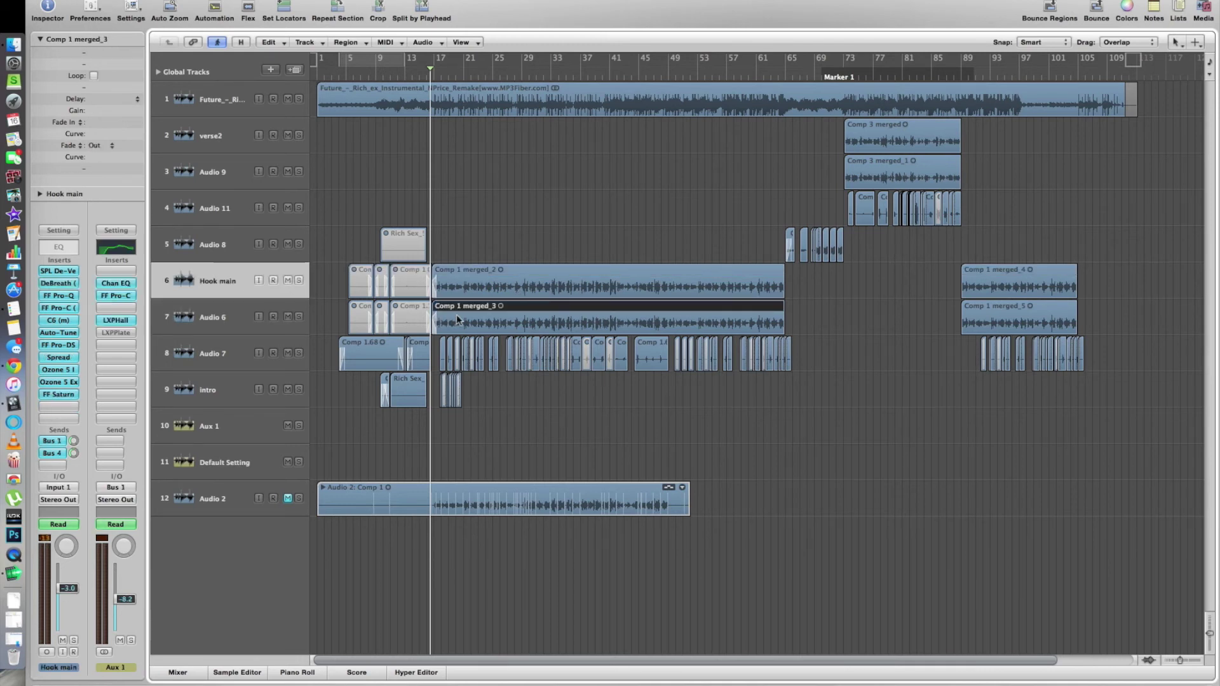
Rename the Audio 6 track as Hook Effect
left_click(201, 329)
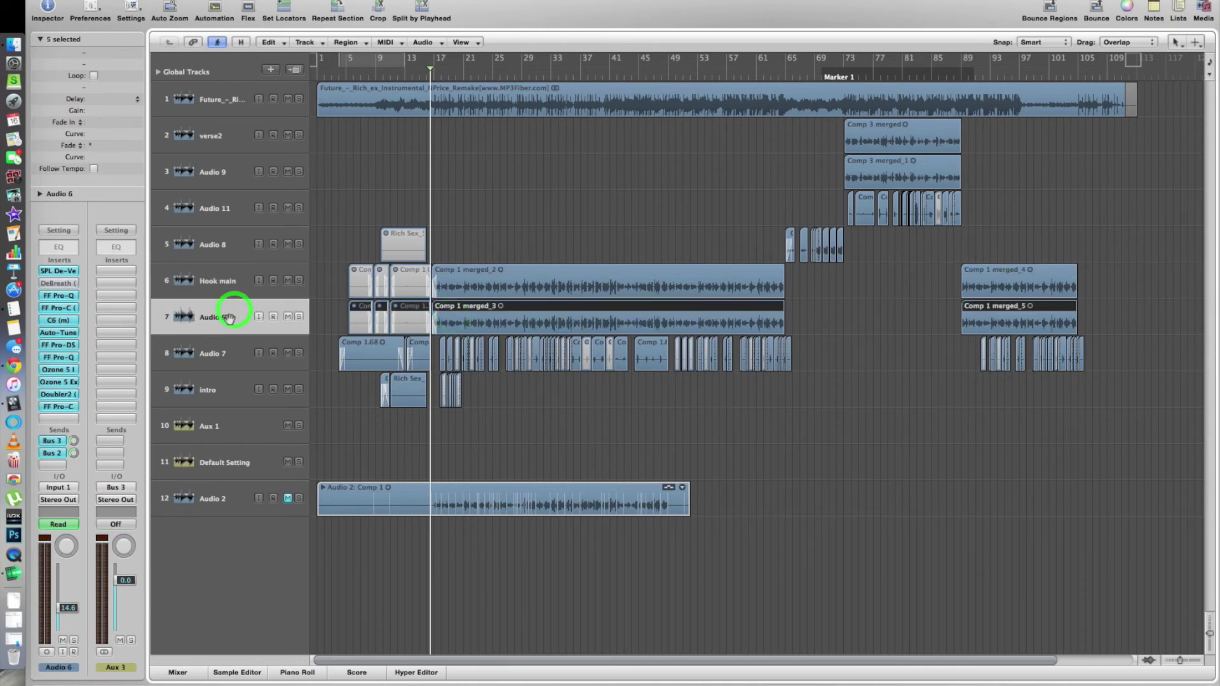
double_click(227, 316)
type("Hook El")
type("fer")
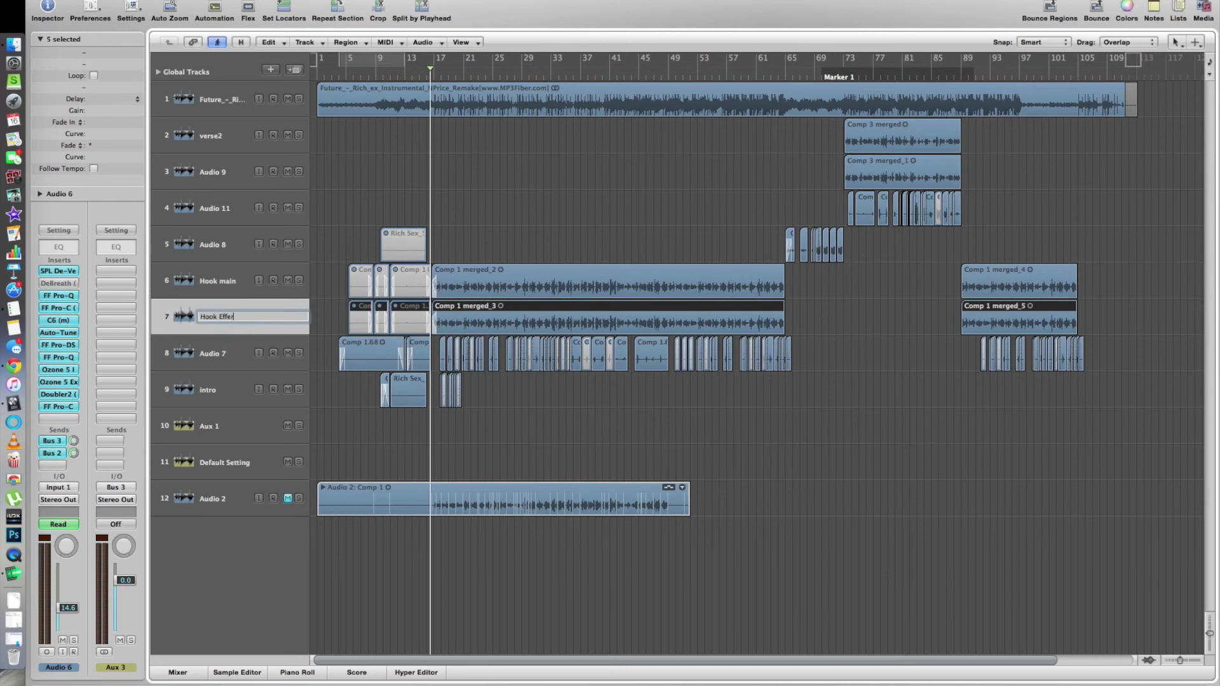
type("t")
key("Return")
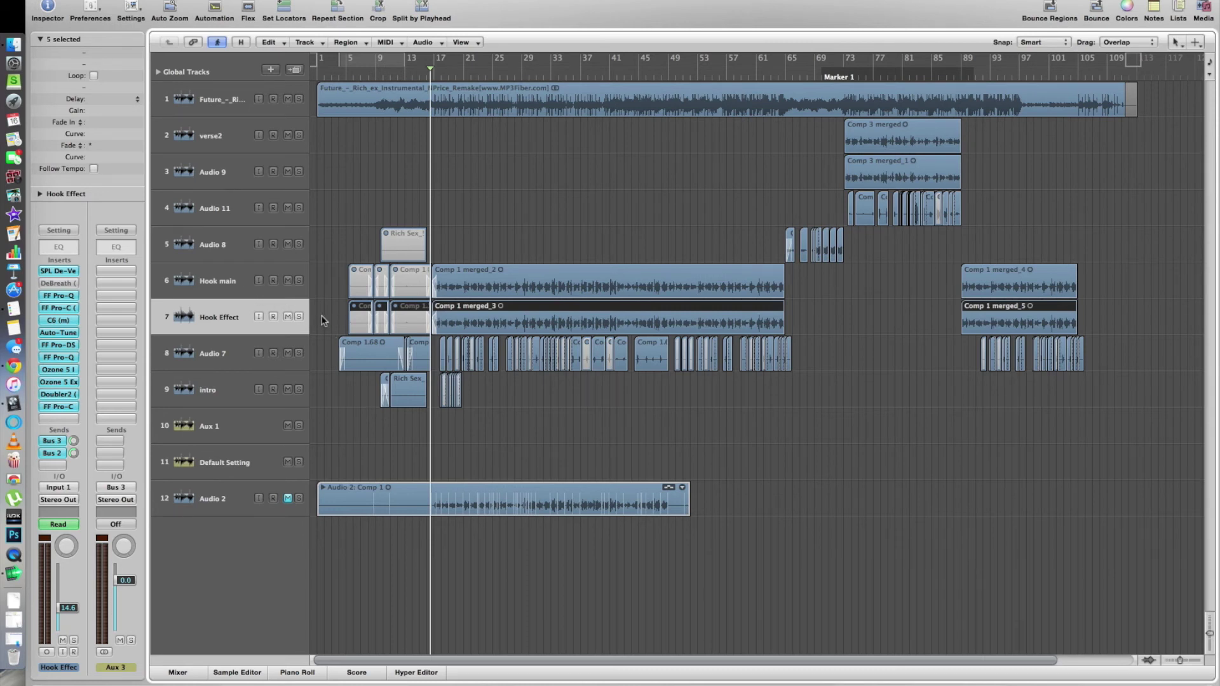
Audition the Hook Effect track in solo, and turn its solo off again
left_click(298, 317)
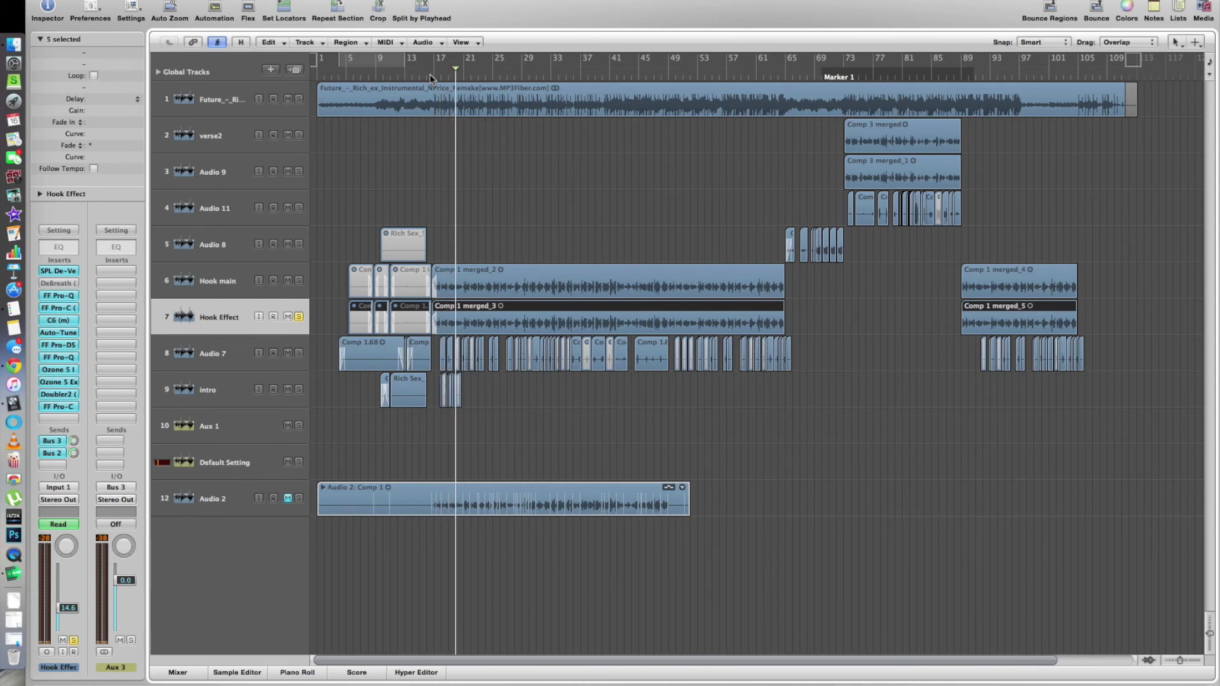
left_click(299, 319)
left_click(184, 317)
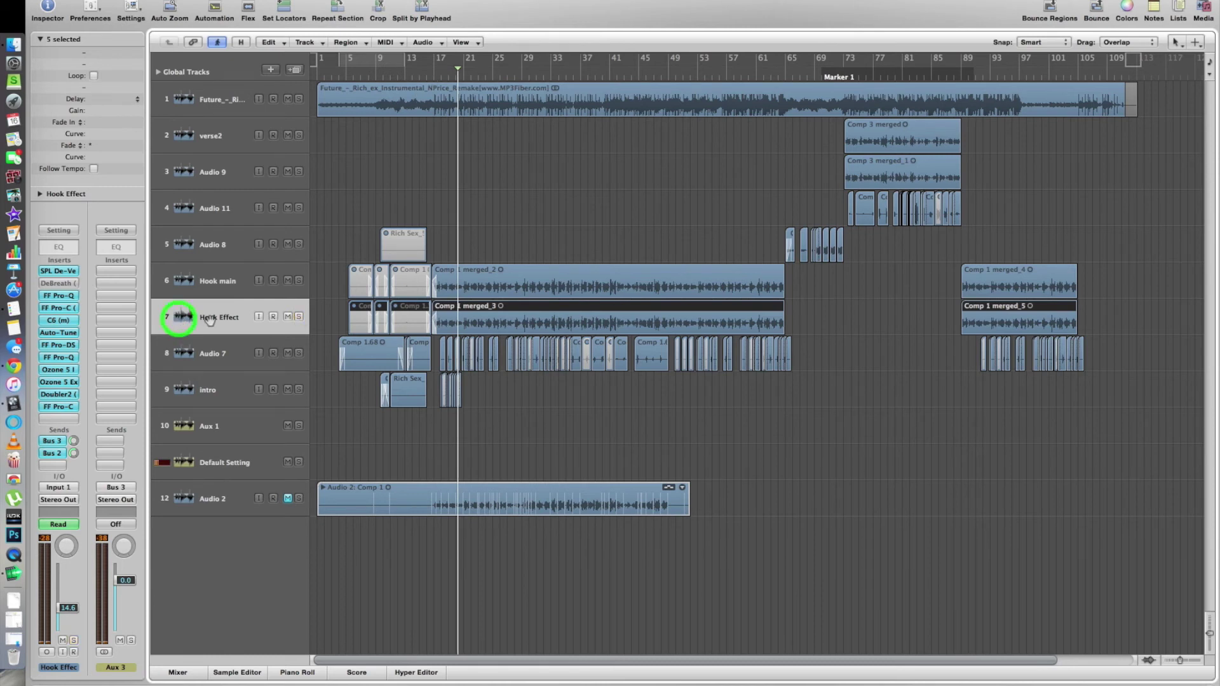
Show the Bus 2 return of Hook Effect, examine the note values and output mix of its Stereo Delay, and close the plug-in
left_click(52, 453)
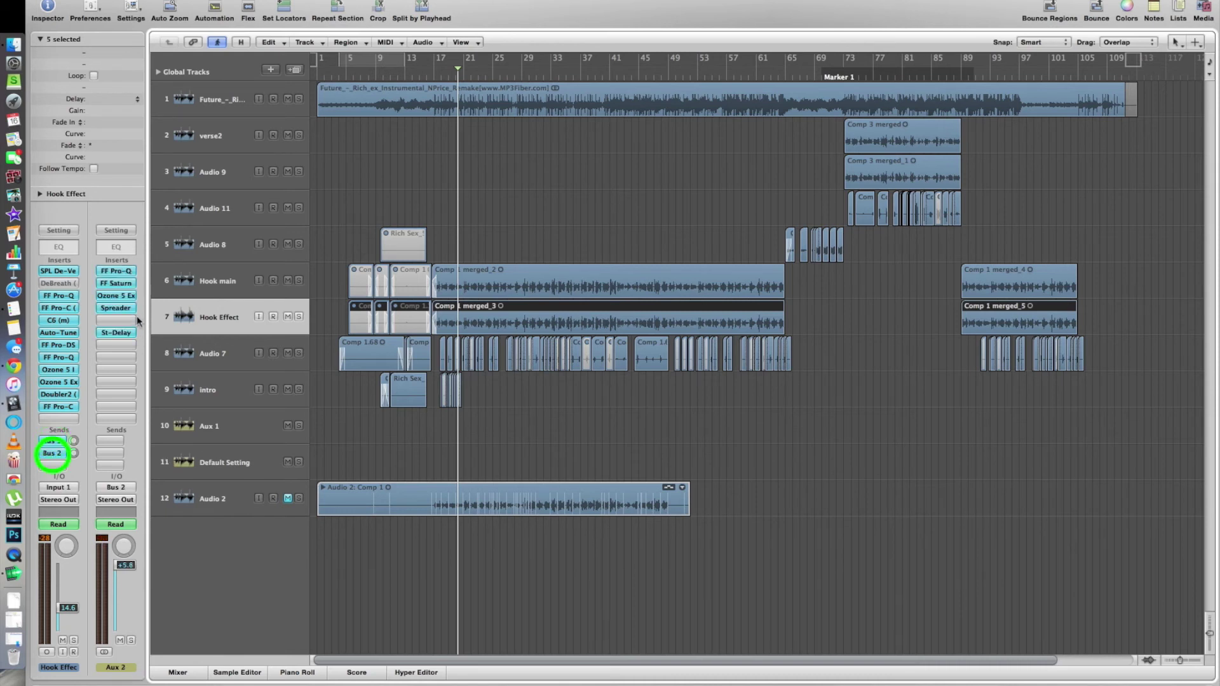
left_click(116, 334)
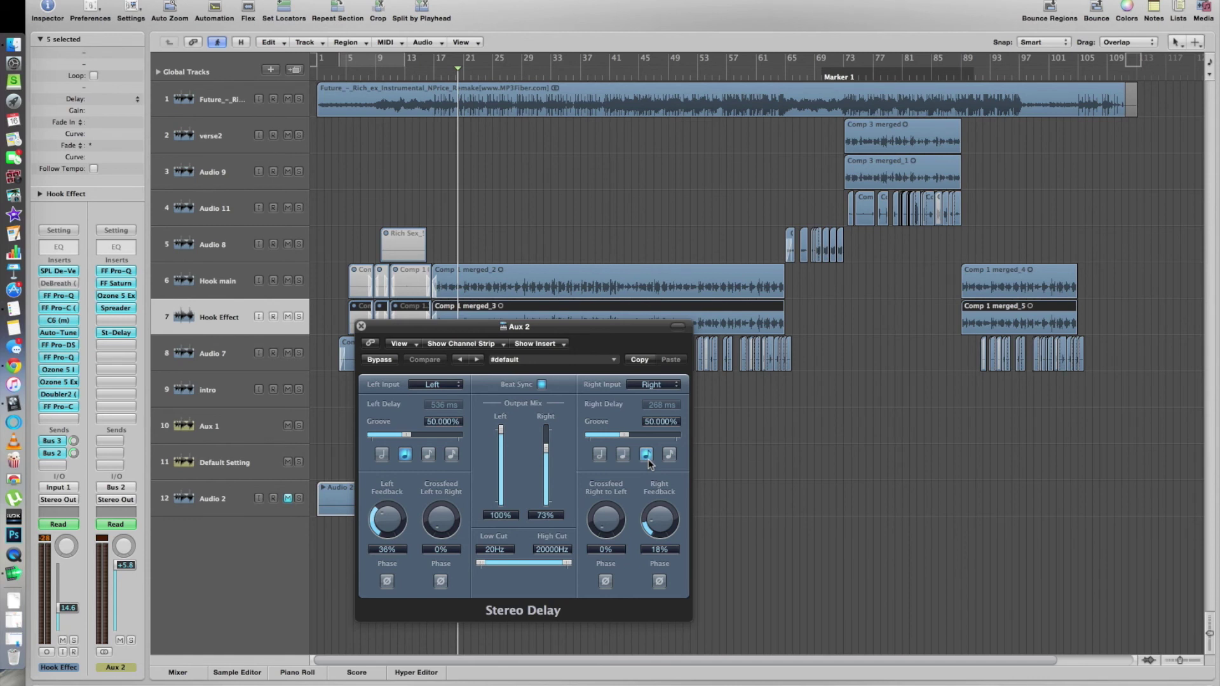
left_click(547, 448)
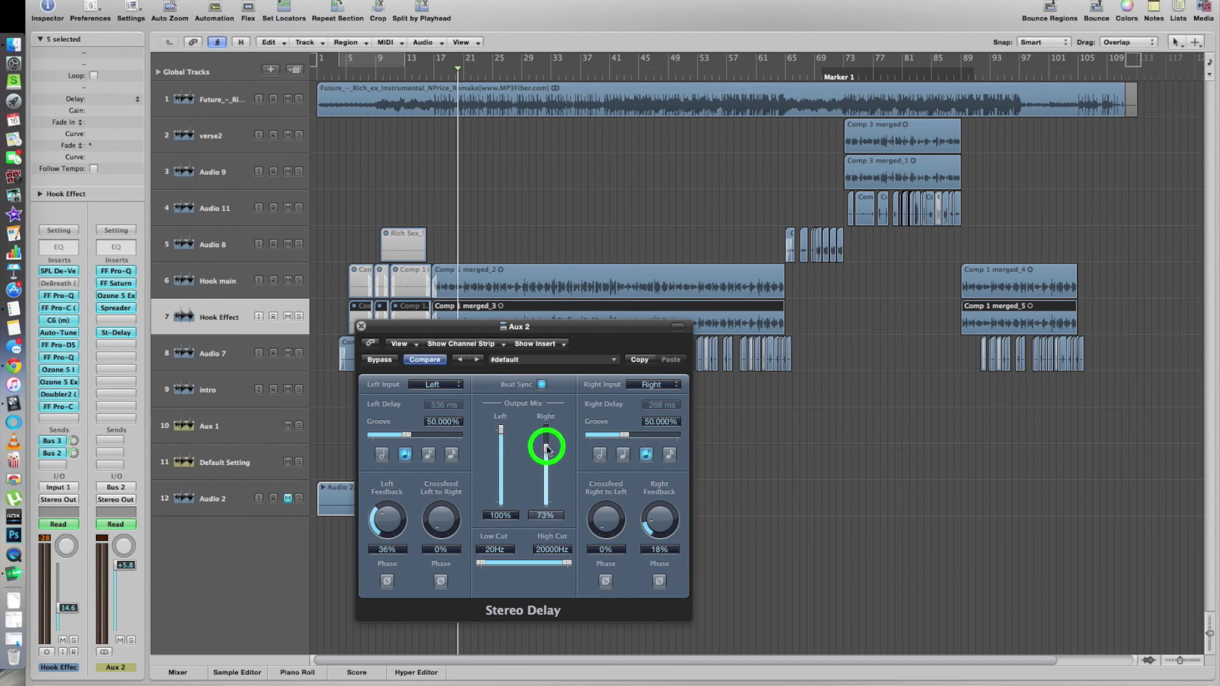
left_click(361, 327)
Examine the FF Pro-Q, FF Saturn and Spreader inserts on Aux 2, and close their windows
left_click(115, 271)
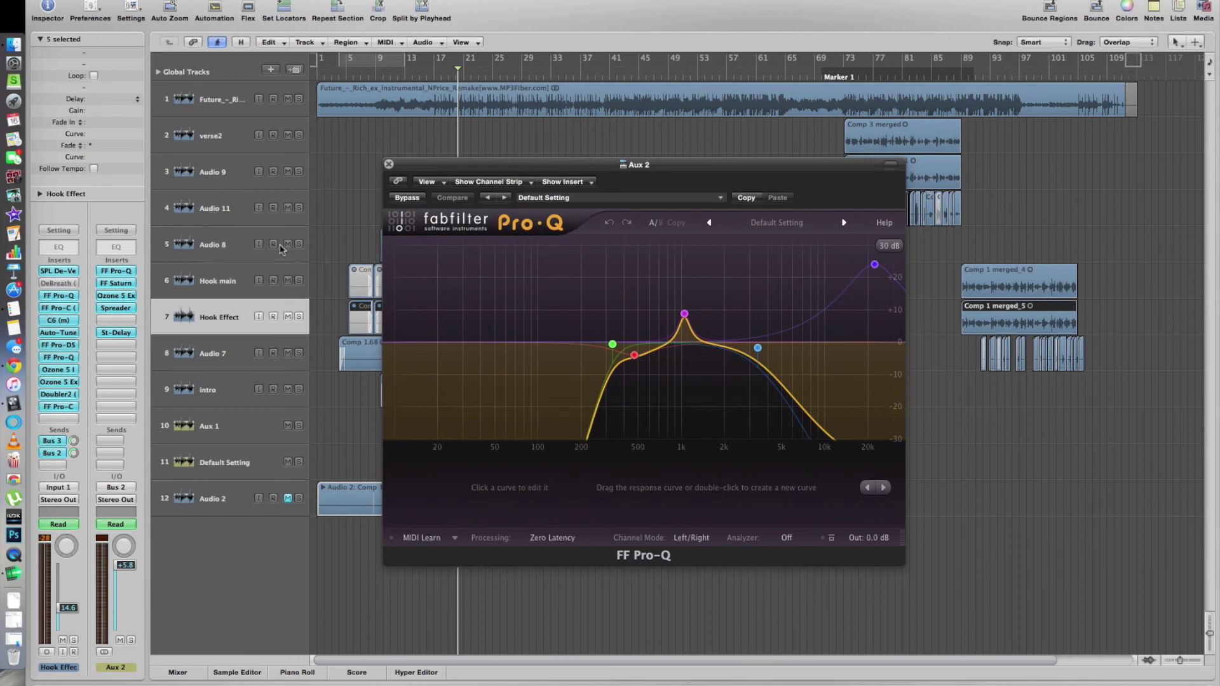
left_click(115, 284)
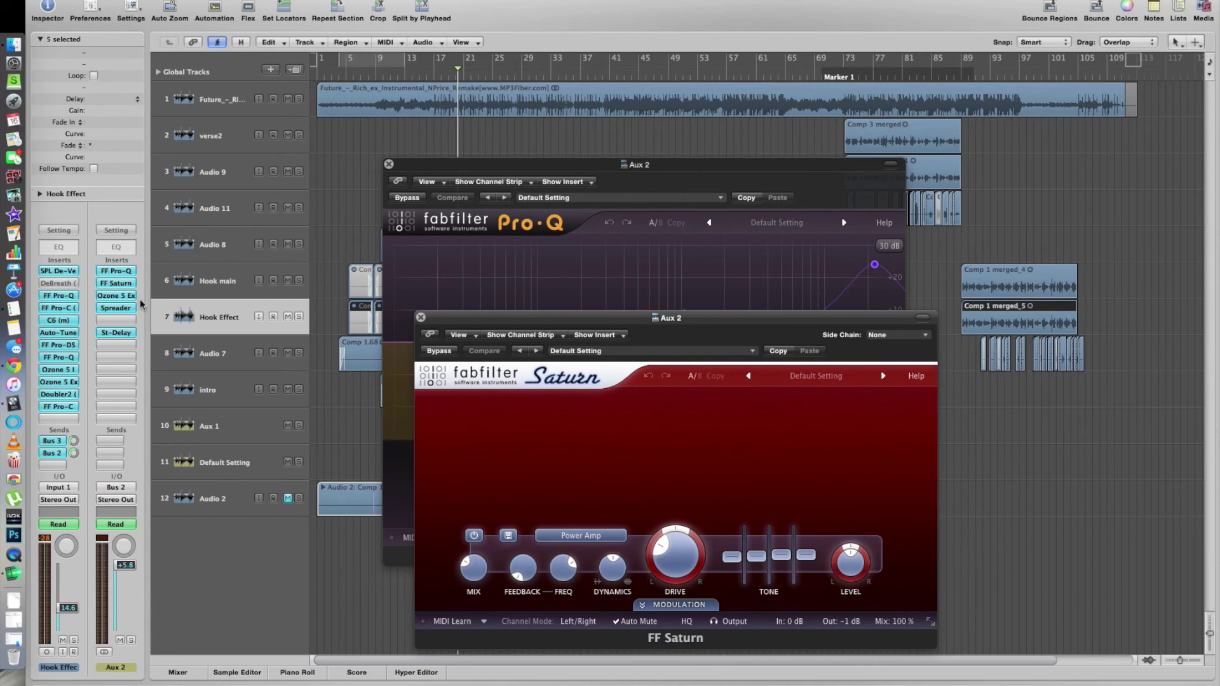
left_click(124, 308)
left_click(221, 125)
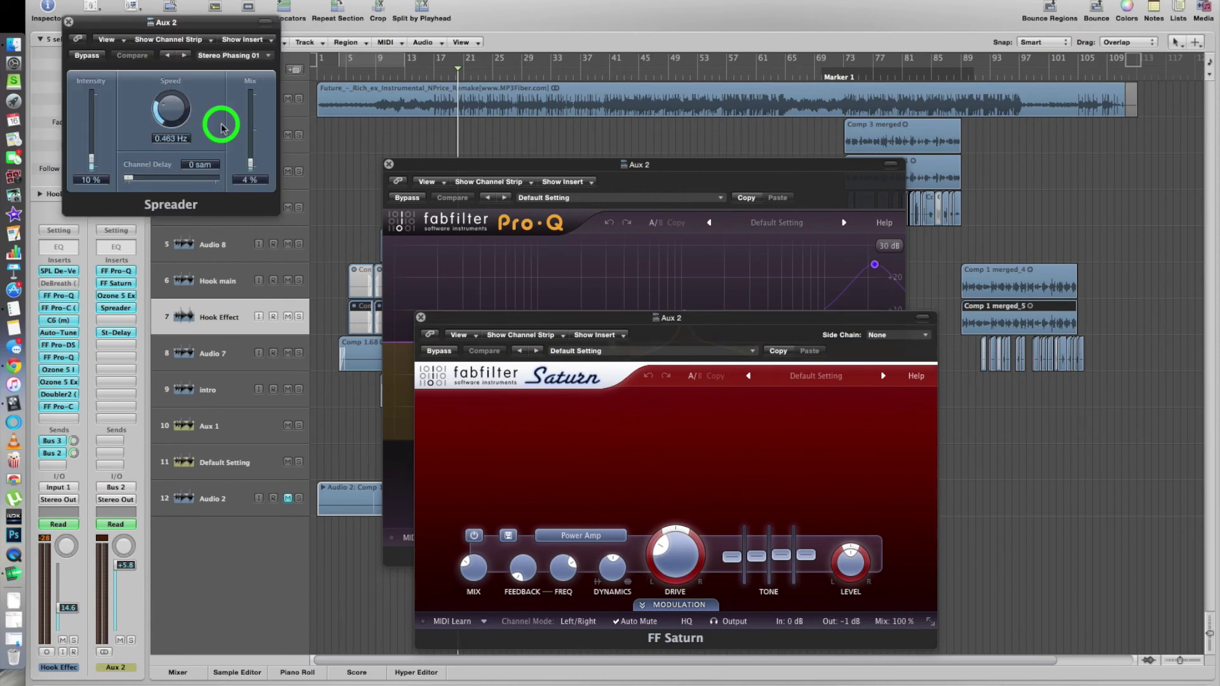
left_click(183, 104)
left_click(69, 21)
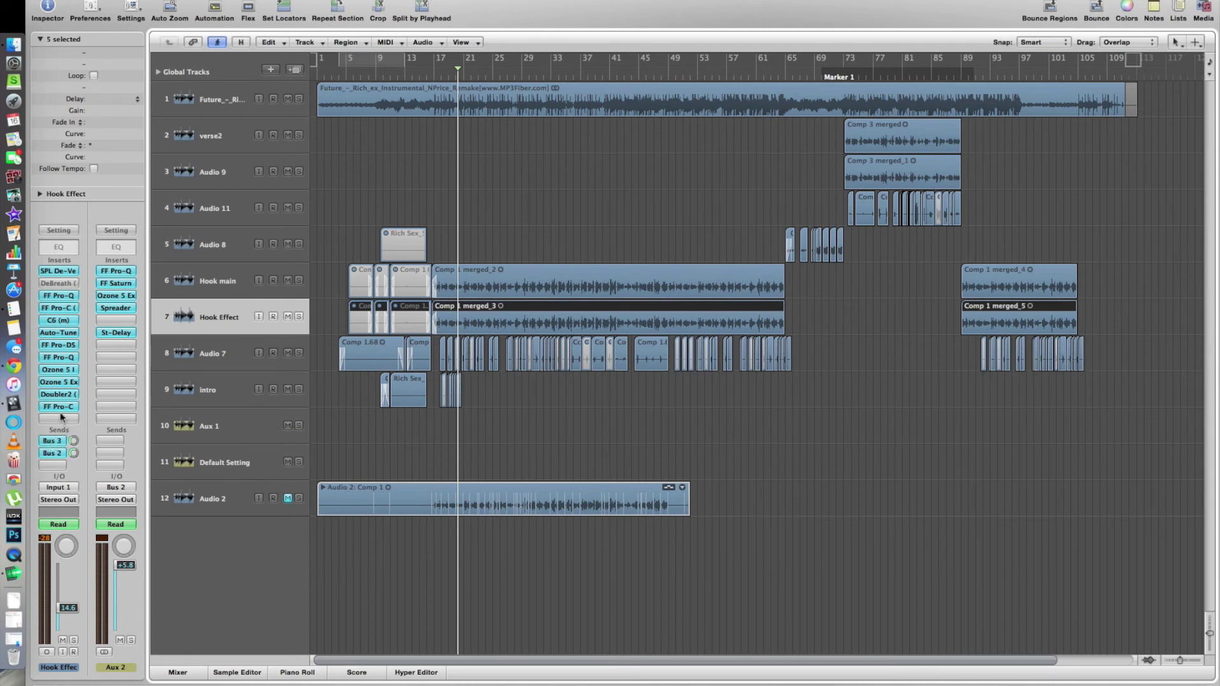
Open the second FF Pro-Q and Doubler2 on Hook Effect, arrange their windows, and examine the EQ curve and detune settings
left_click(61, 357)
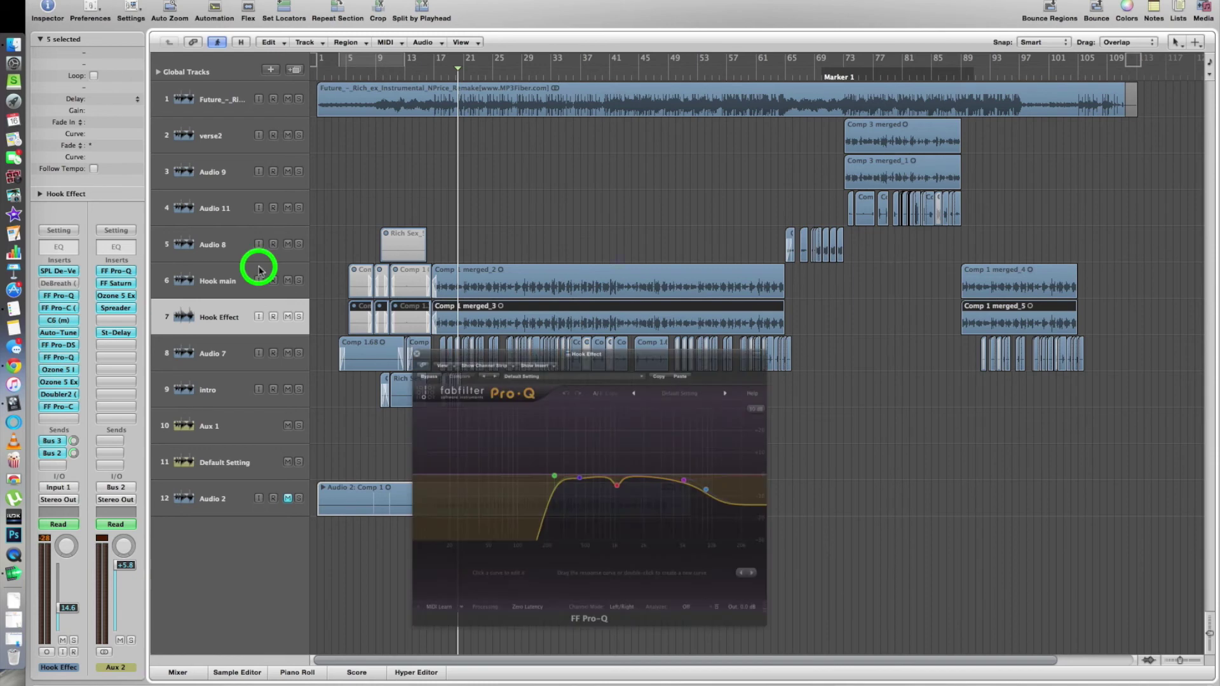
left_click_drag(760, 291, 1018, 300)
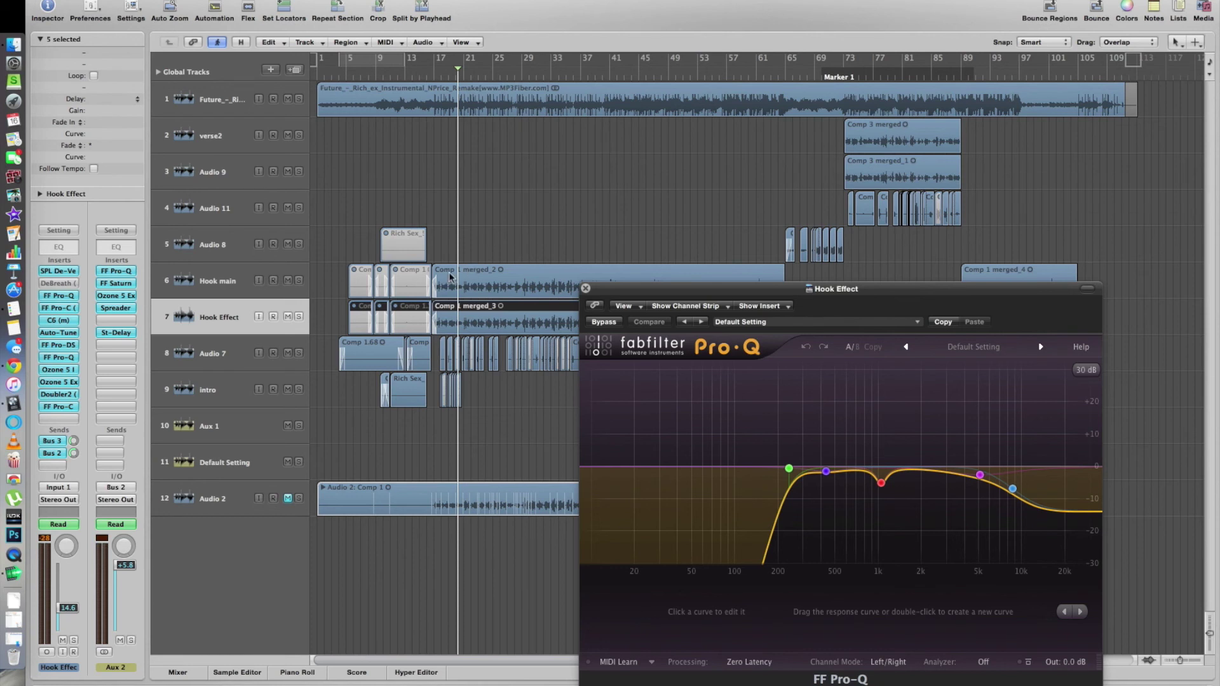
left_click(63, 394)
left_click_drag(562, 382, 676, 384)
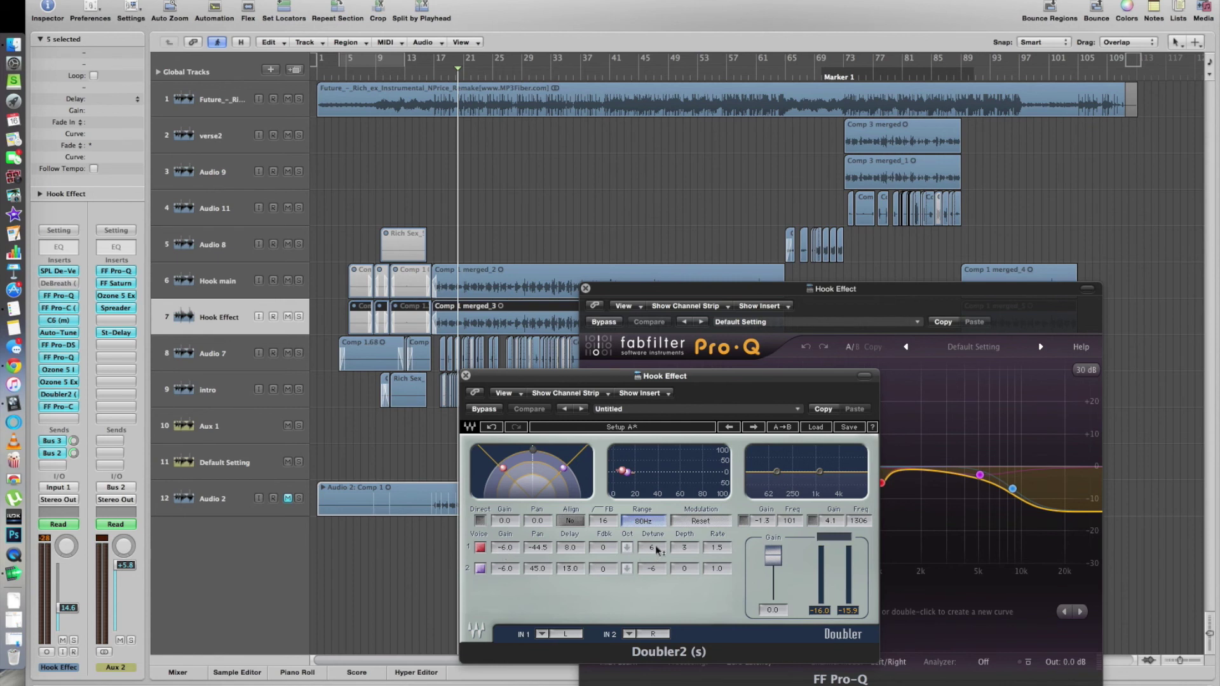
left_click(75, 418)
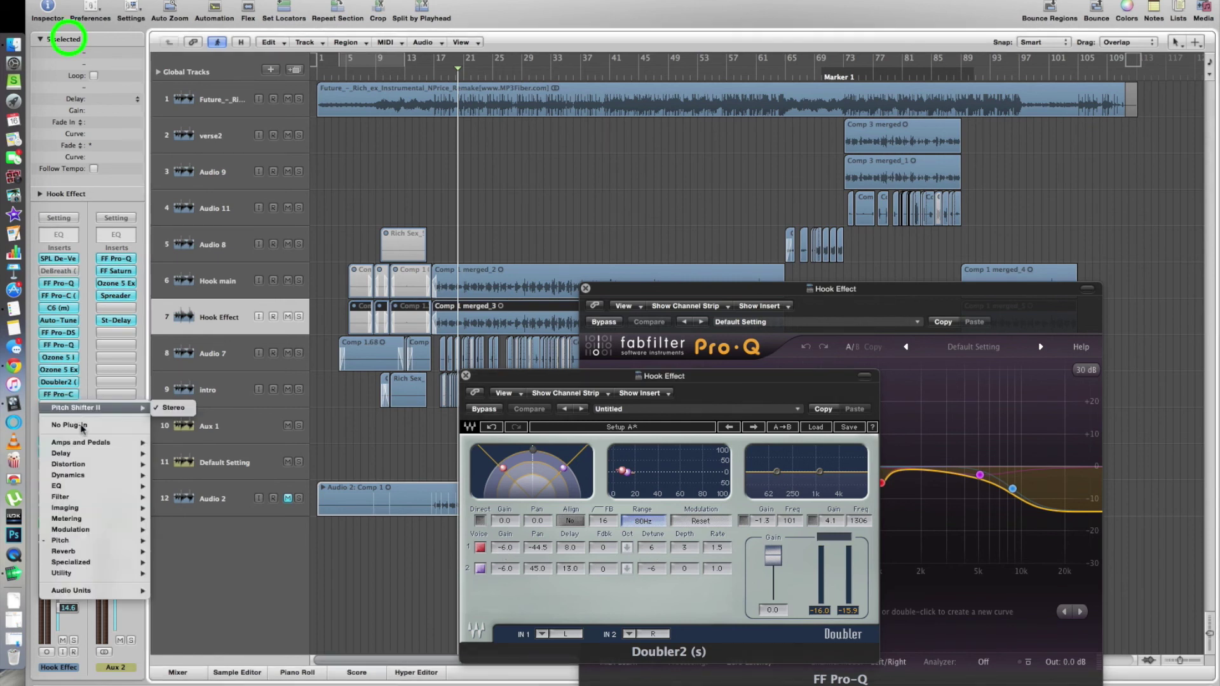
left_click(655, 573)
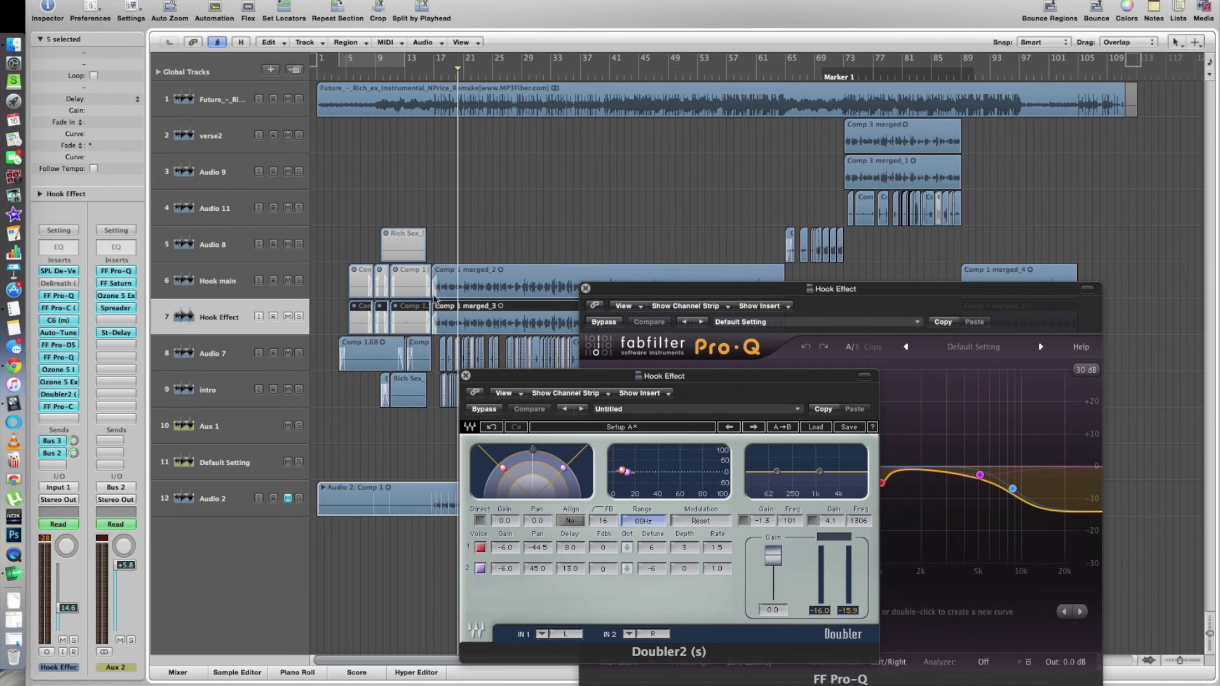
Audition Hook Effect in solo with Doubler2's direct signal switched on and off again, and close both plug-in windows
left_click(298, 317)
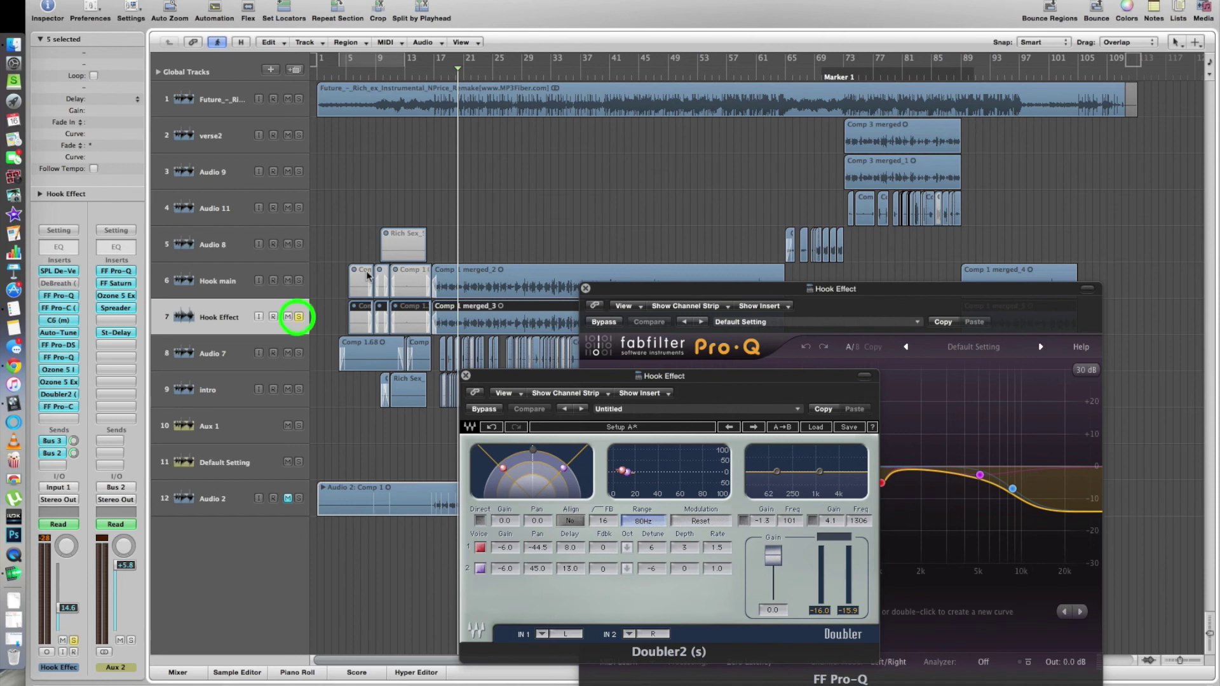
left_click(427, 210)
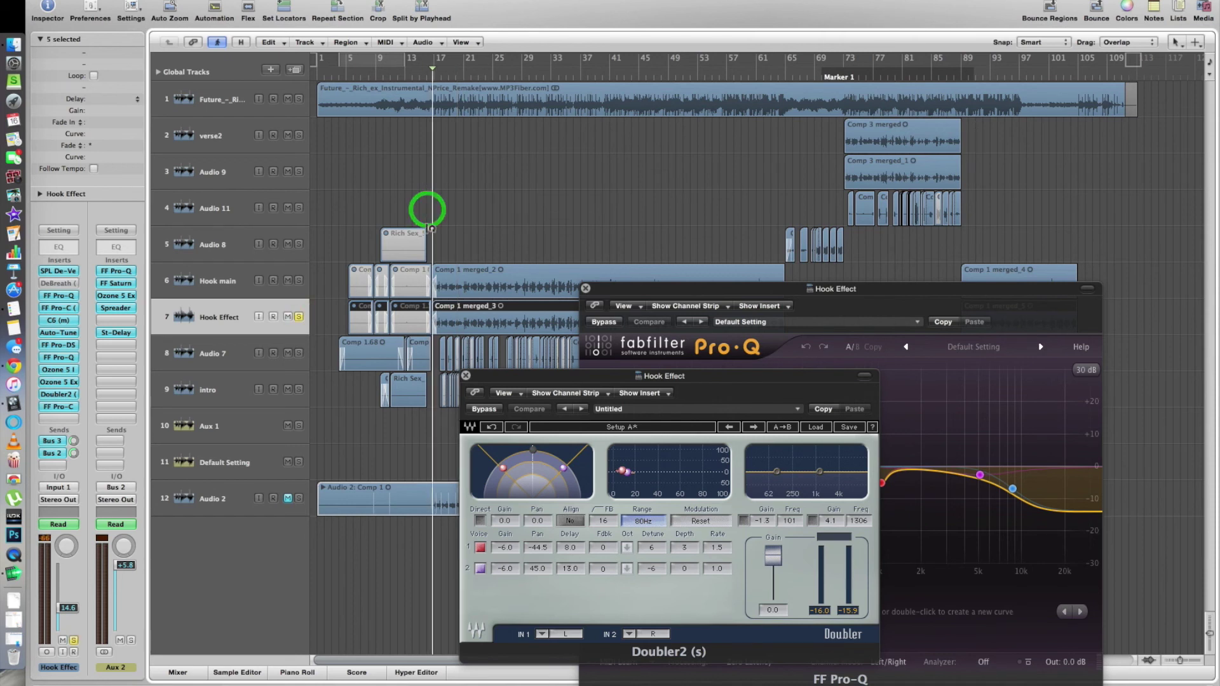
left_click(480, 522)
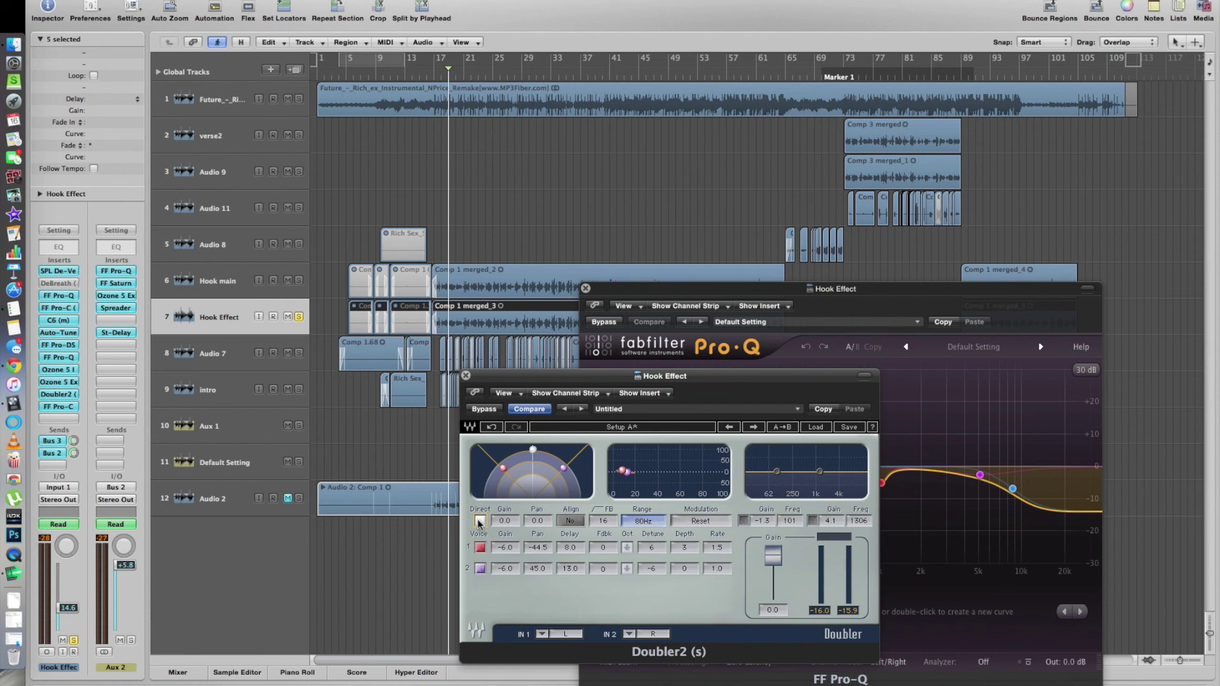
left_click(480, 521)
left_click(466, 376)
left_click(586, 289)
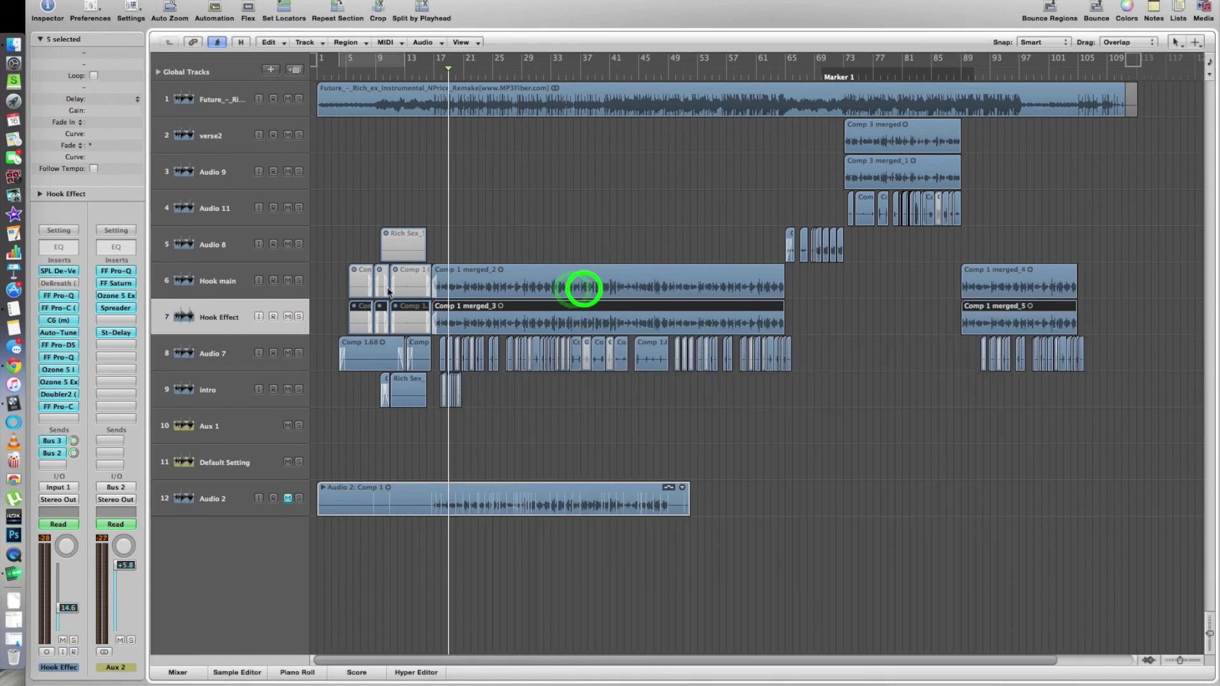
Solo Hook main and Hook Effect together and play from the hook's start, toggling Hook Effect's solo off and on to compare
left_click(299, 281)
left_click(298, 316)
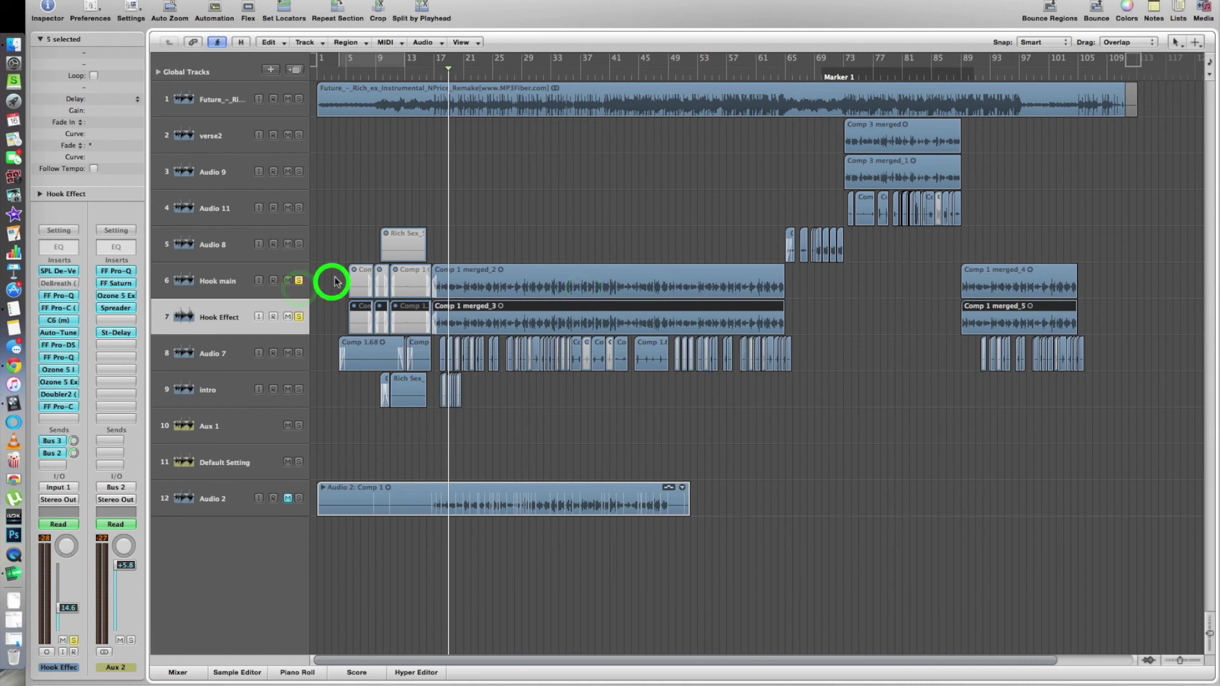
left_click(433, 75)
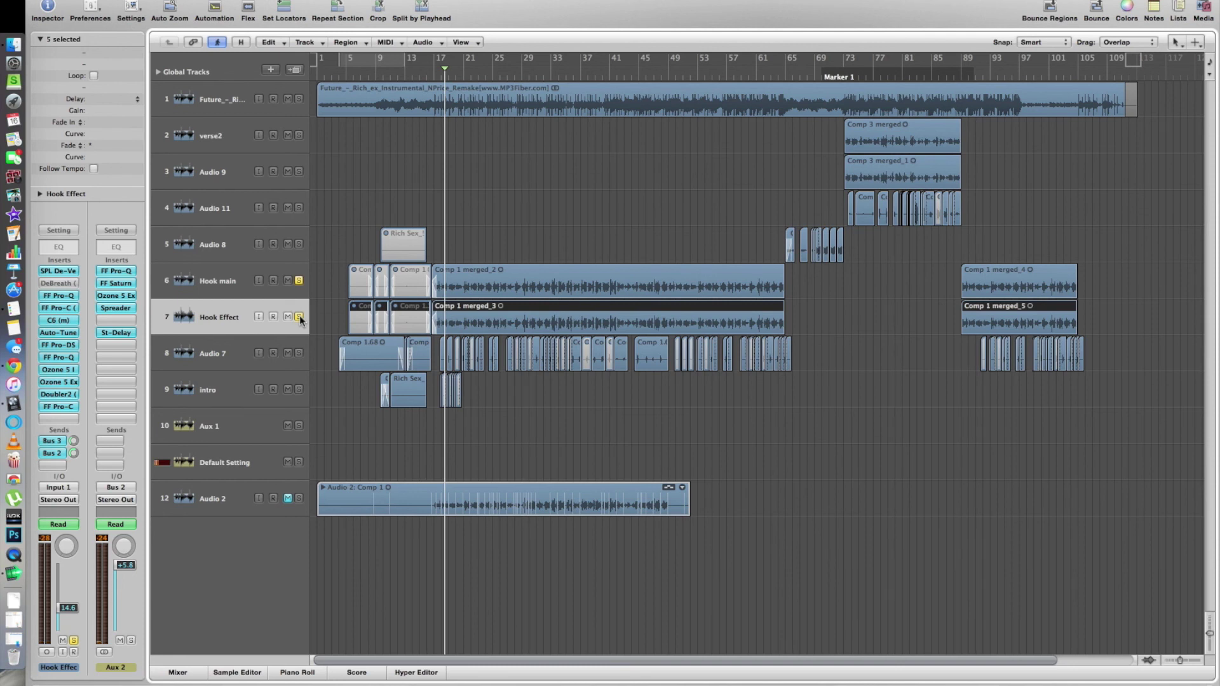
left_click(298, 316)
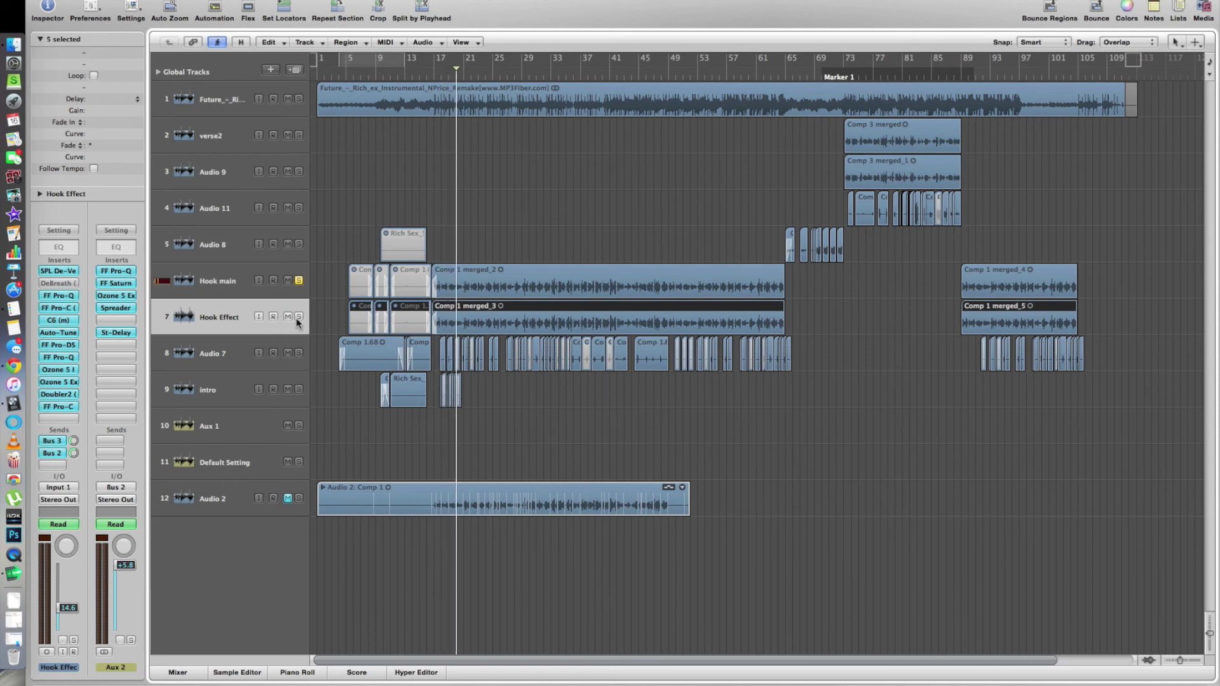
left_click(299, 317)
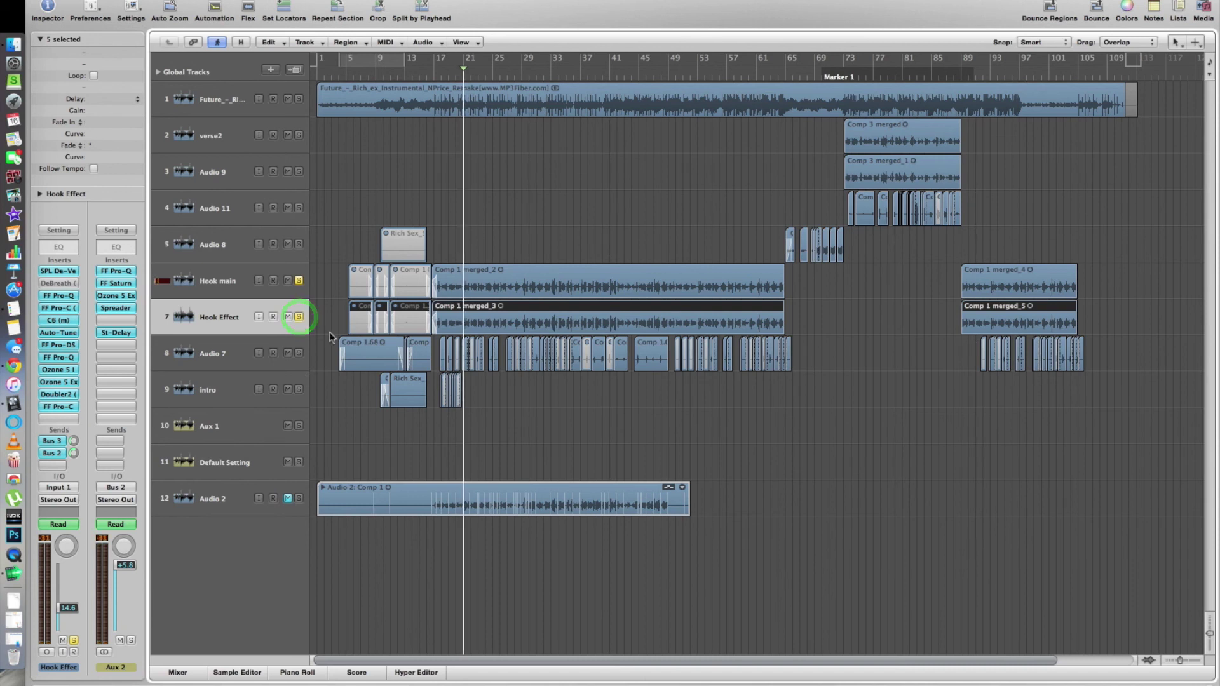
Switch off solo on Hook Effect and Hook main, and show the volume automation on taller tracks
left_click(299, 318)
left_click(299, 280)
key("a")
key("ctrl+Down")
key("ctrl+Down")
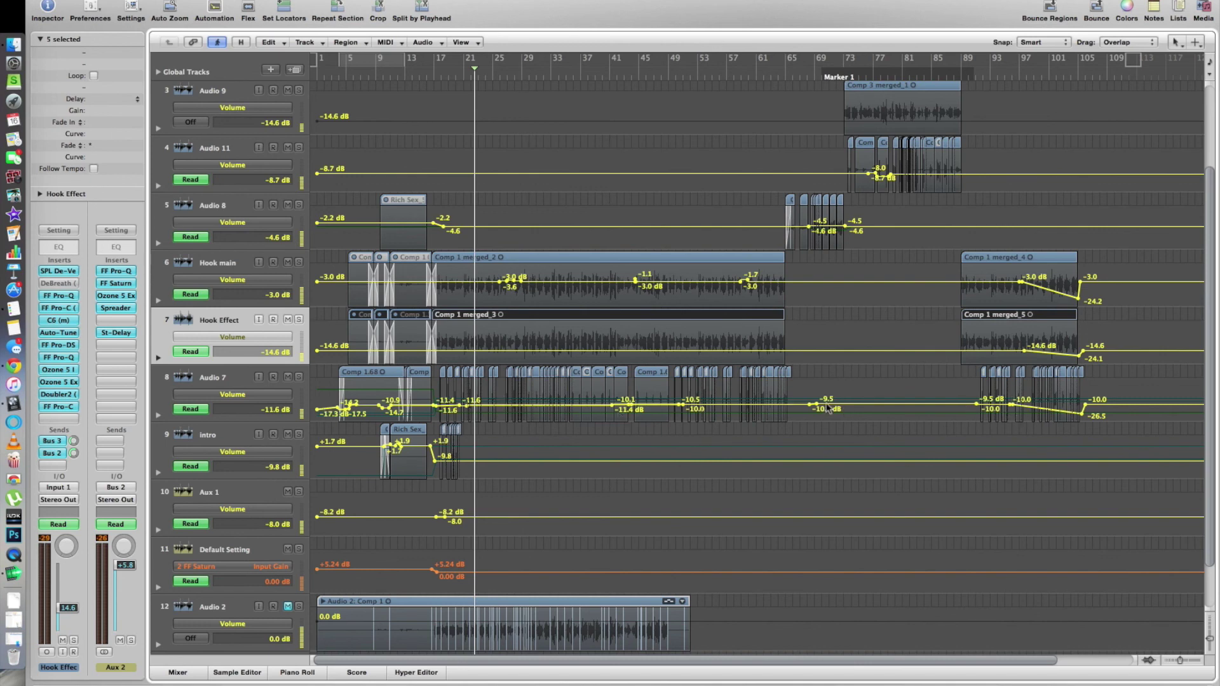
Examine the volume automation points on Hook main and the neighbouring vocal tracks along the whole hook, and hide the automation
scroll(520, 286, "up", 10)
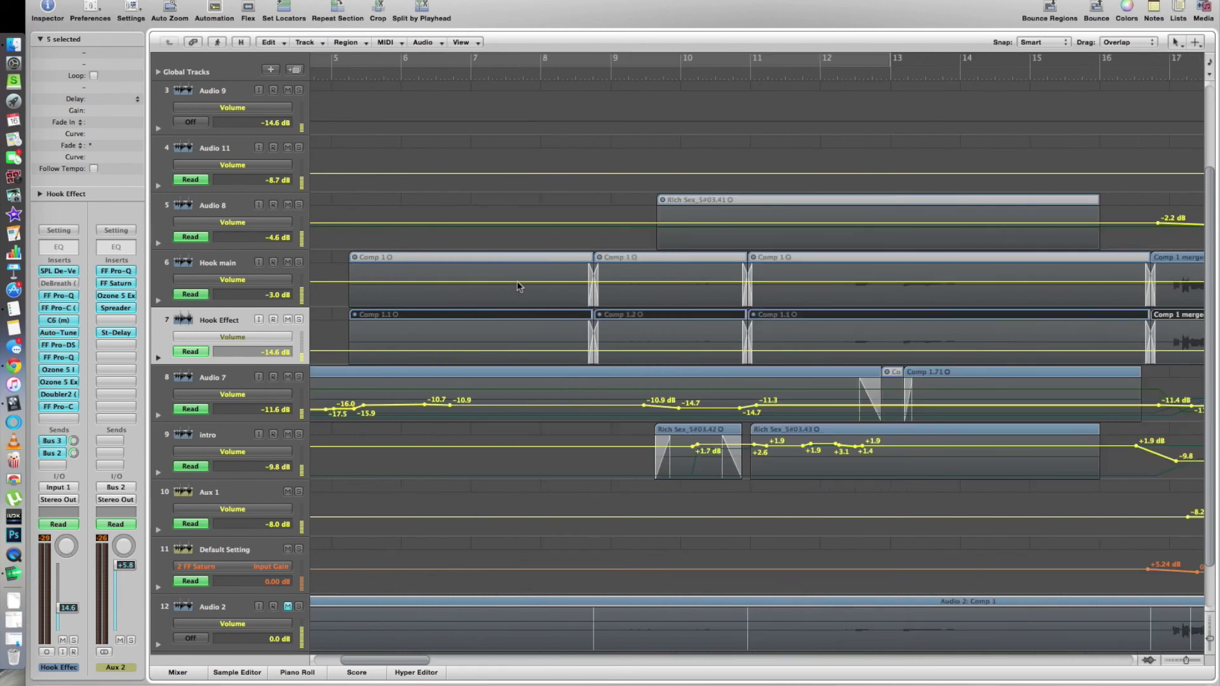
scroll(520, 287, "right", 15)
scroll(520, 287, "right", 12)
scroll(519, 286, "left", 1)
scroll(520, 287, "down", 4)
scroll(518, 287, "left", 6)
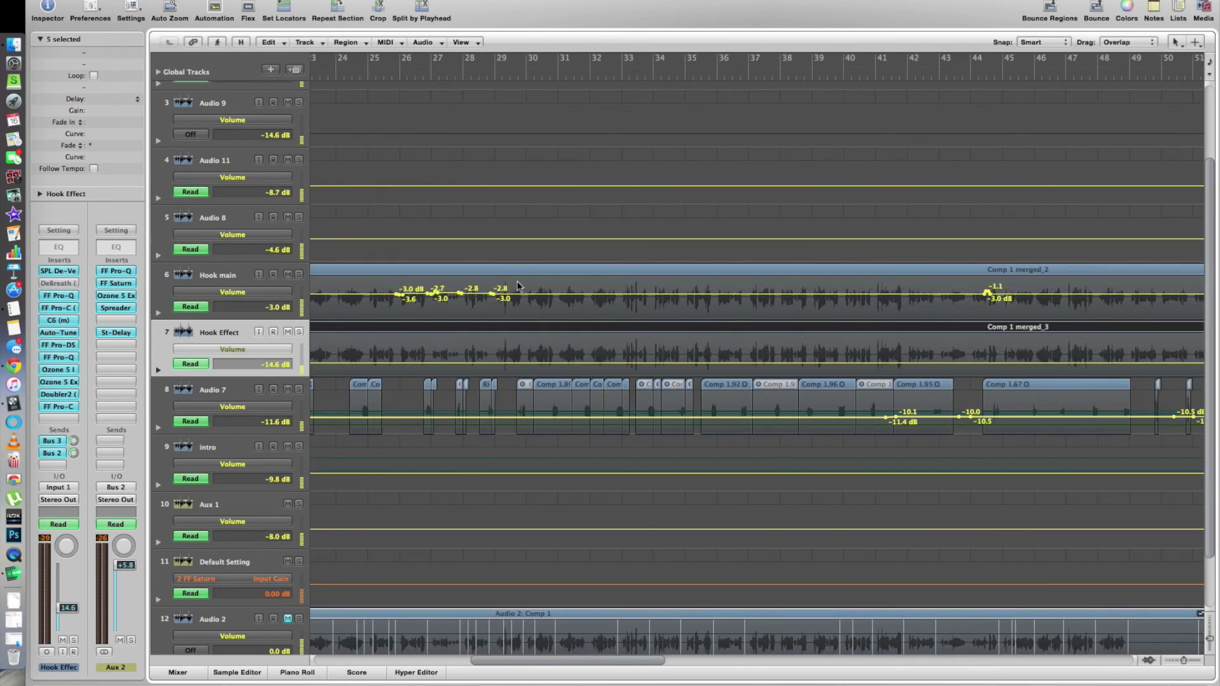
scroll(517, 287, "left", 3)
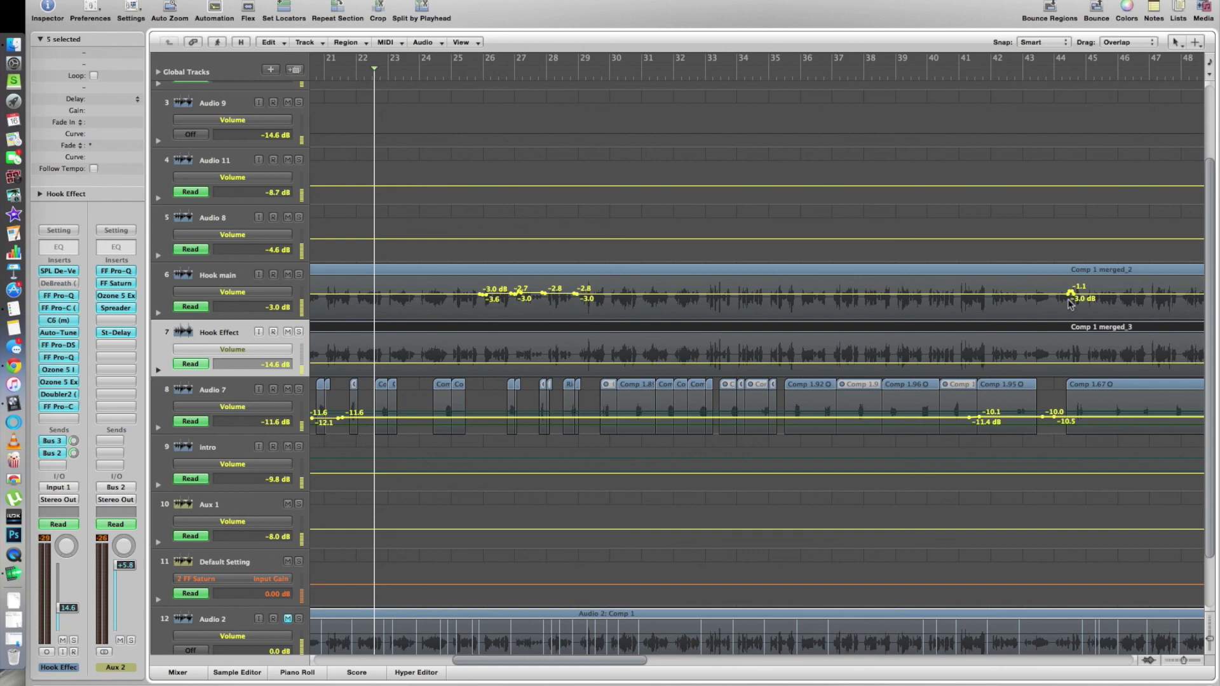
scroll(1060, 301, "right", 12)
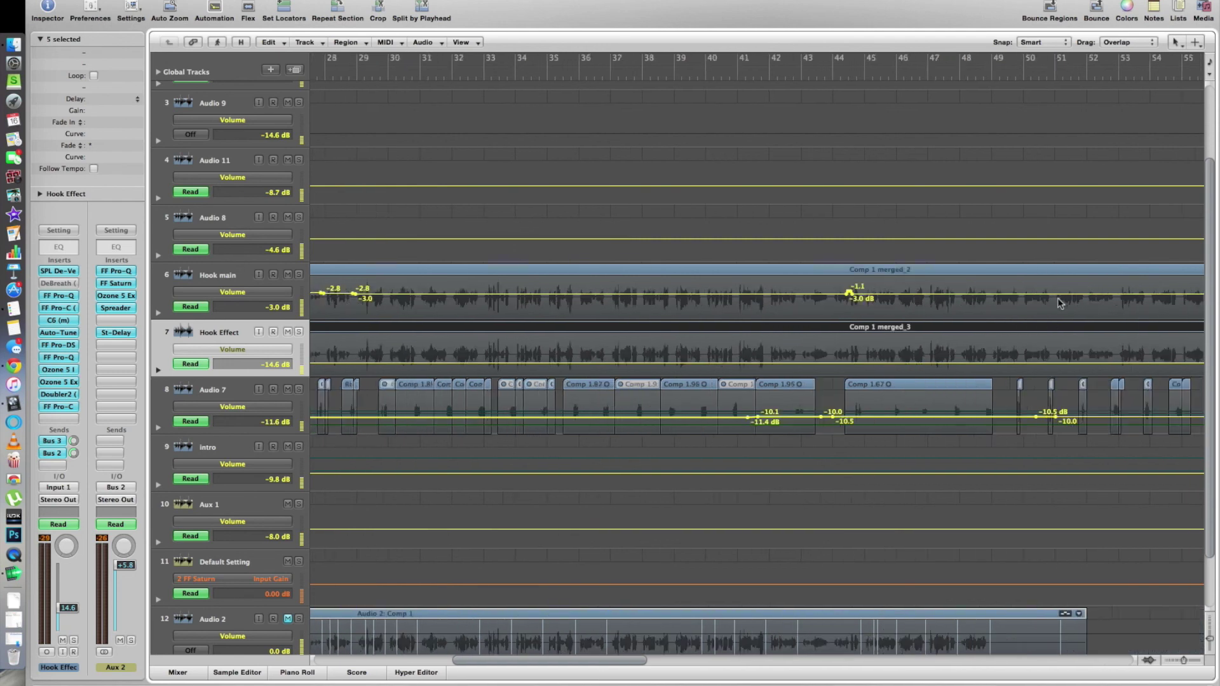
key("ctrl+Left")
key("ctrl+Left")
key("ctrl+Left")
scroll(1056, 316, "down", 5)
scroll(719, 303, "up", 8)
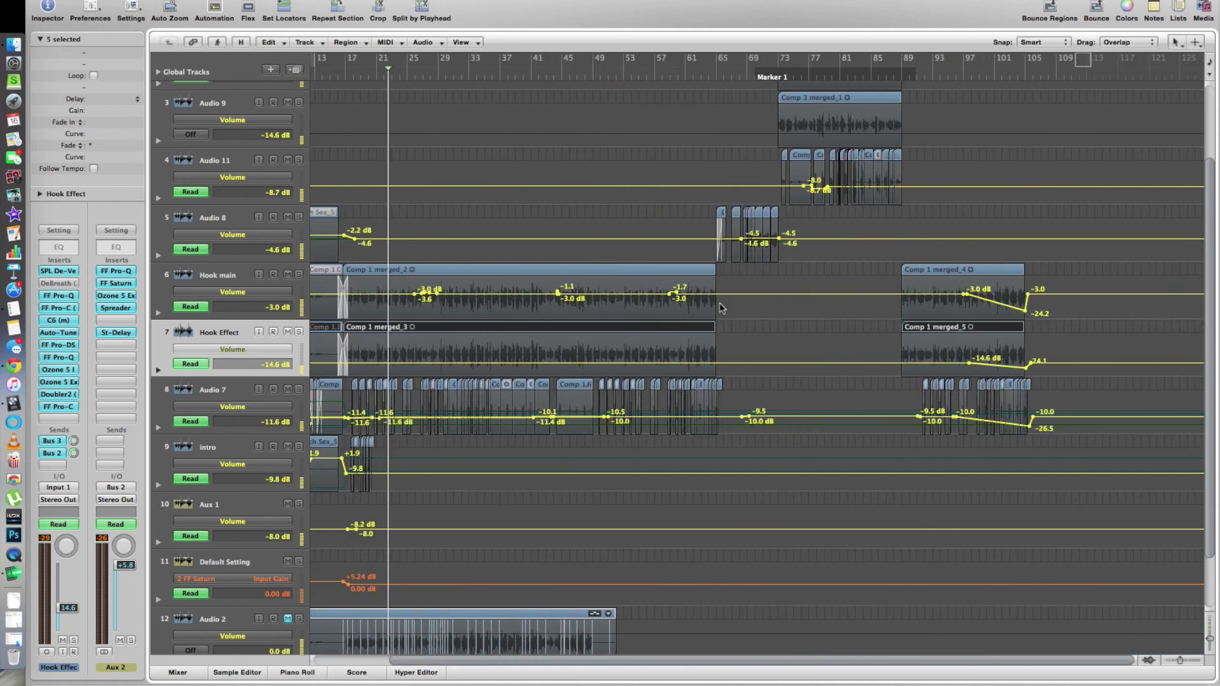
scroll(720, 307, "right", 10)
scroll(719, 307, "up", 4)
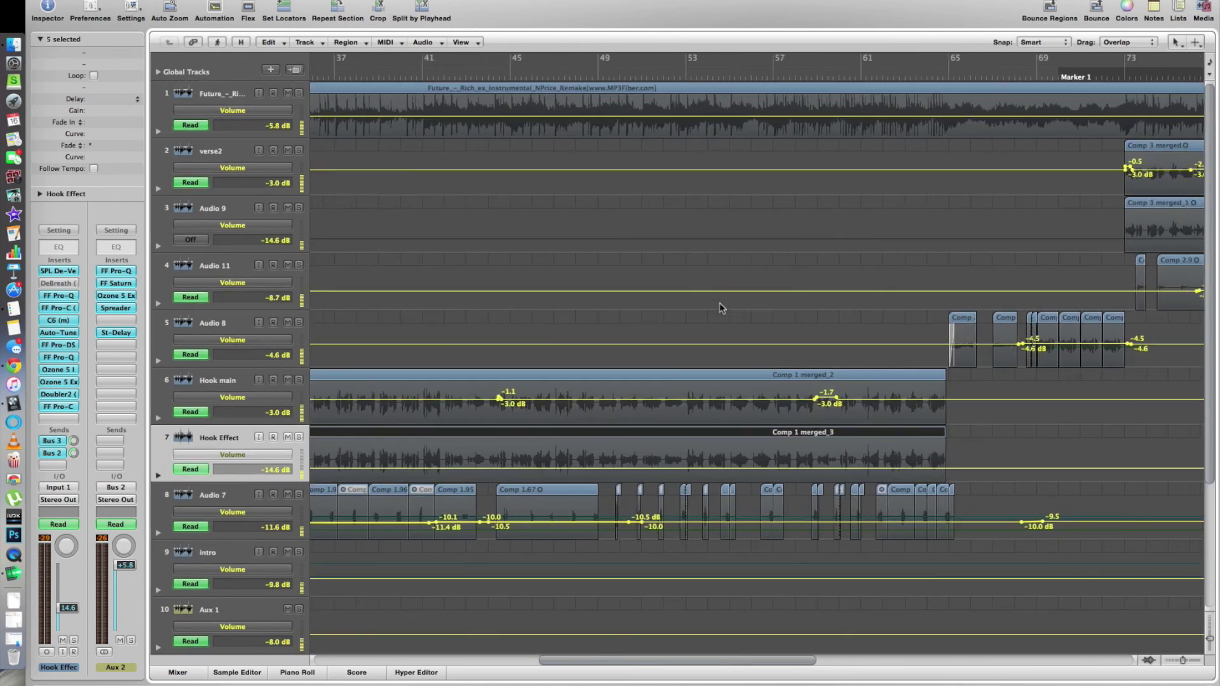
scroll(720, 302, "up", 2)
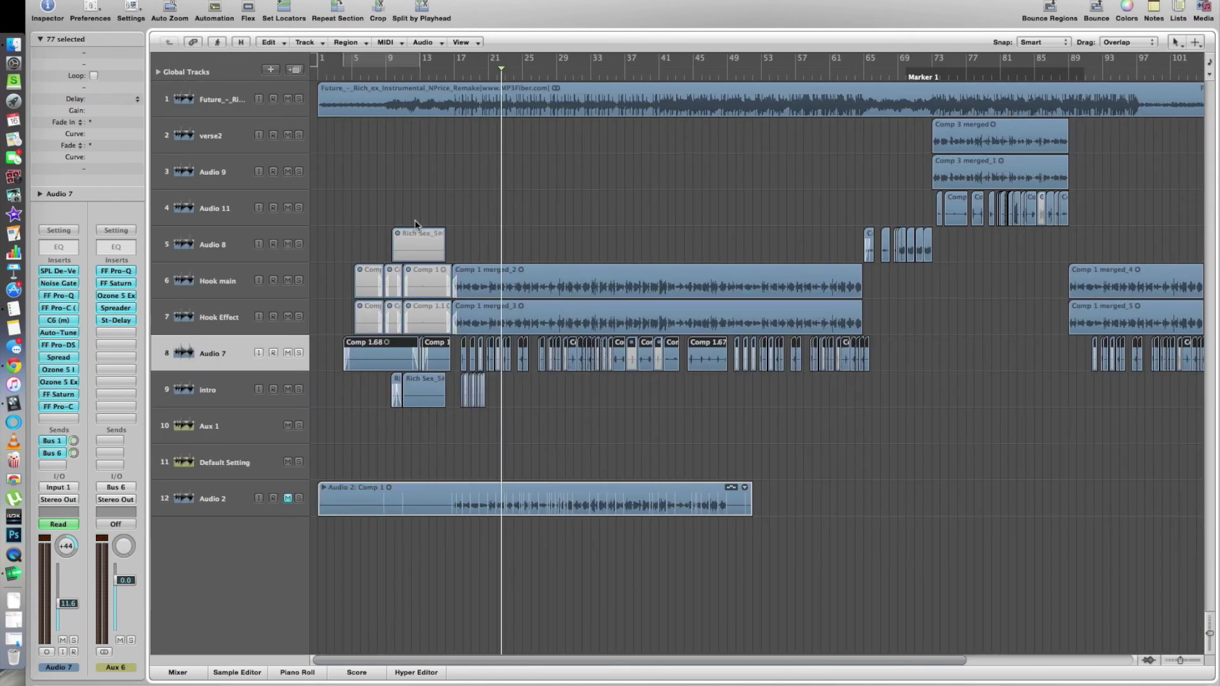
Rename track 8, Audio 7, as "Ab Lib"
double_click(209, 356)
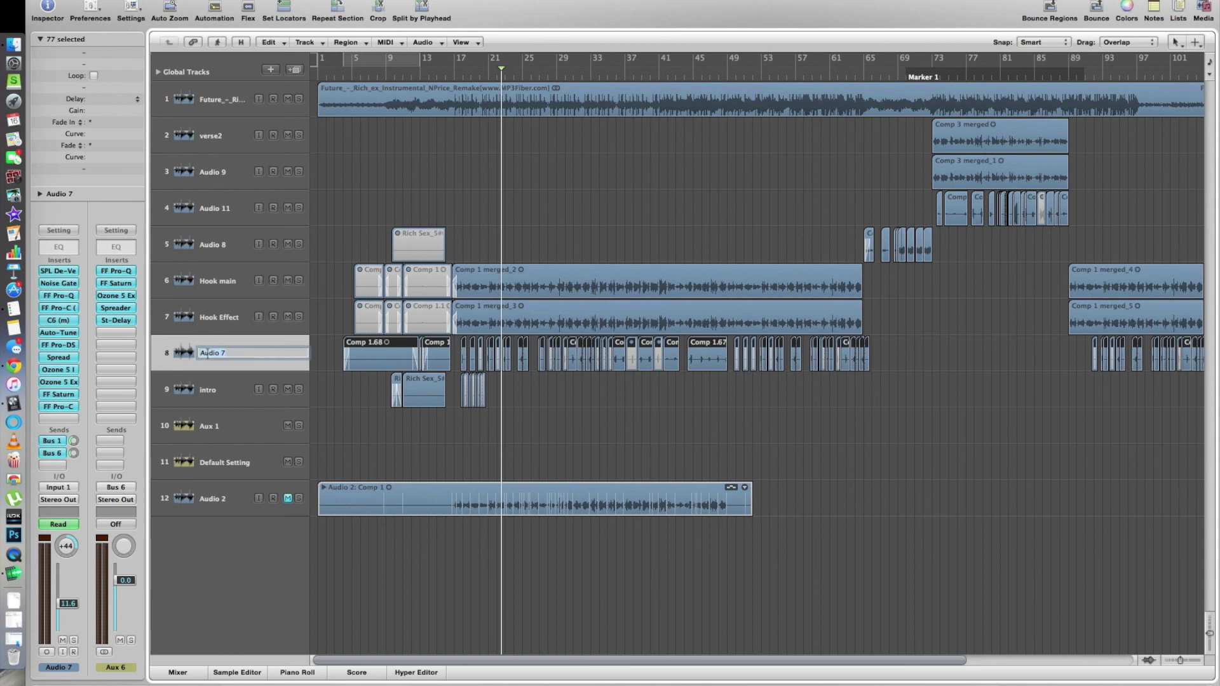
type("Ab Lib")
key("Return")
Show Ab Lib's automation as Pan, examine its pan curve, then hide the automation and deselect the regions
key("a")
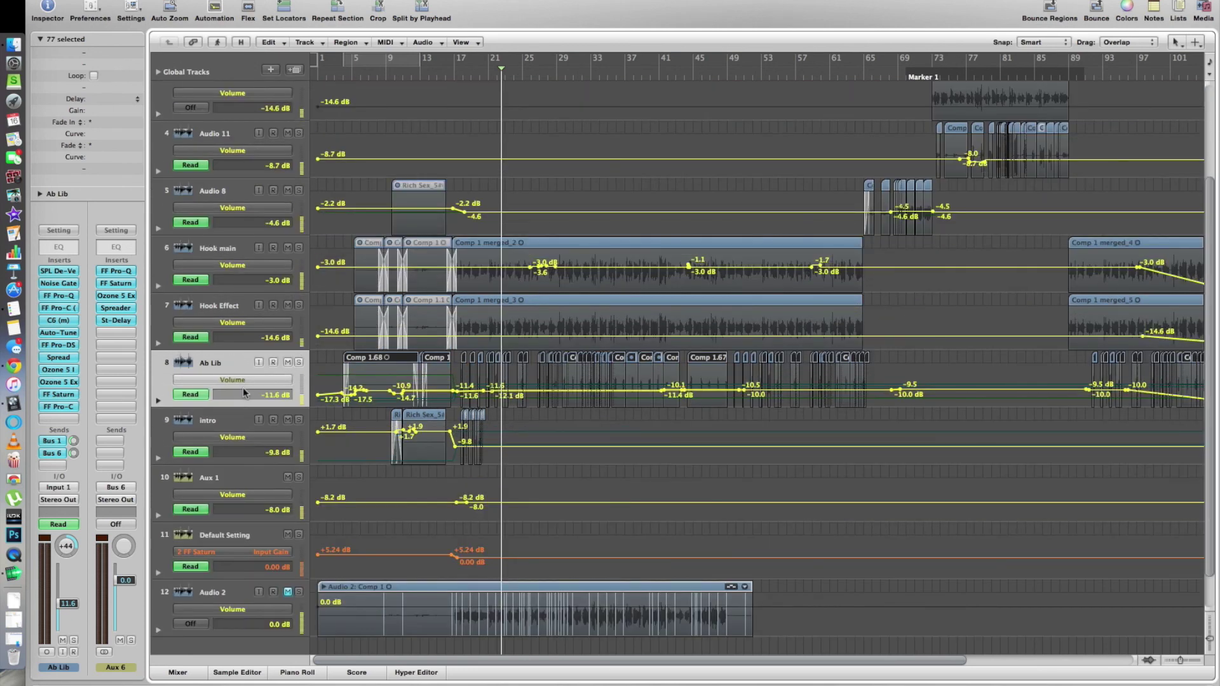
left_click(243, 381)
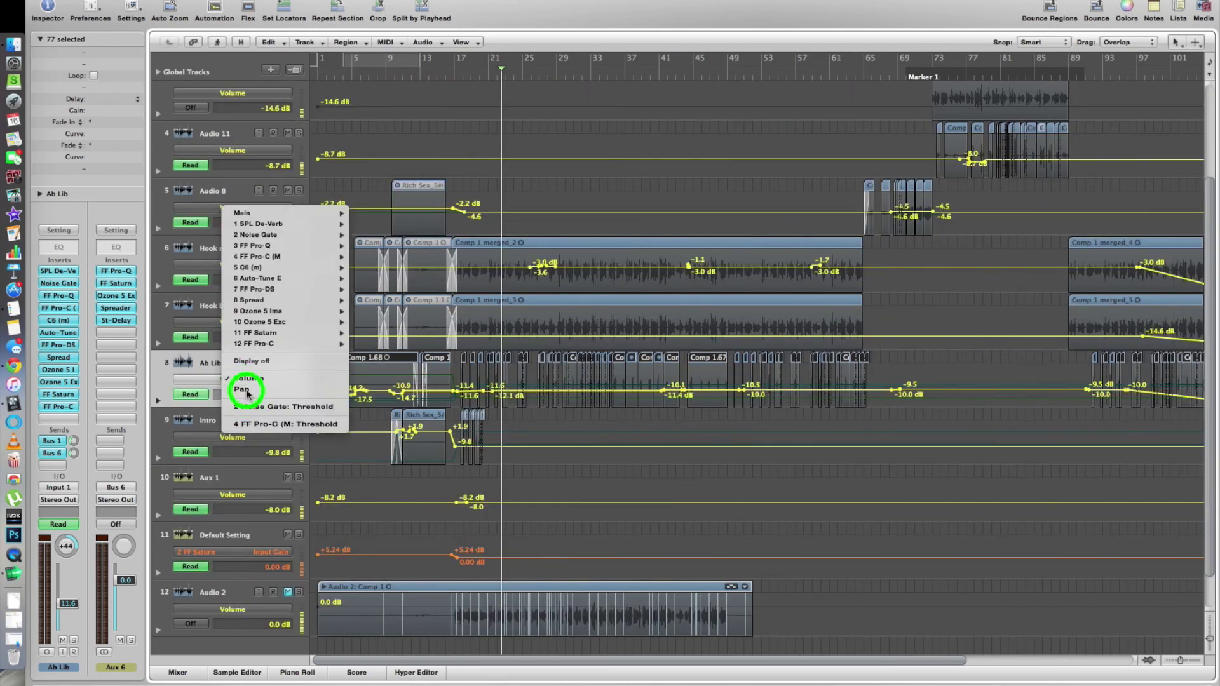
left_click(244, 389)
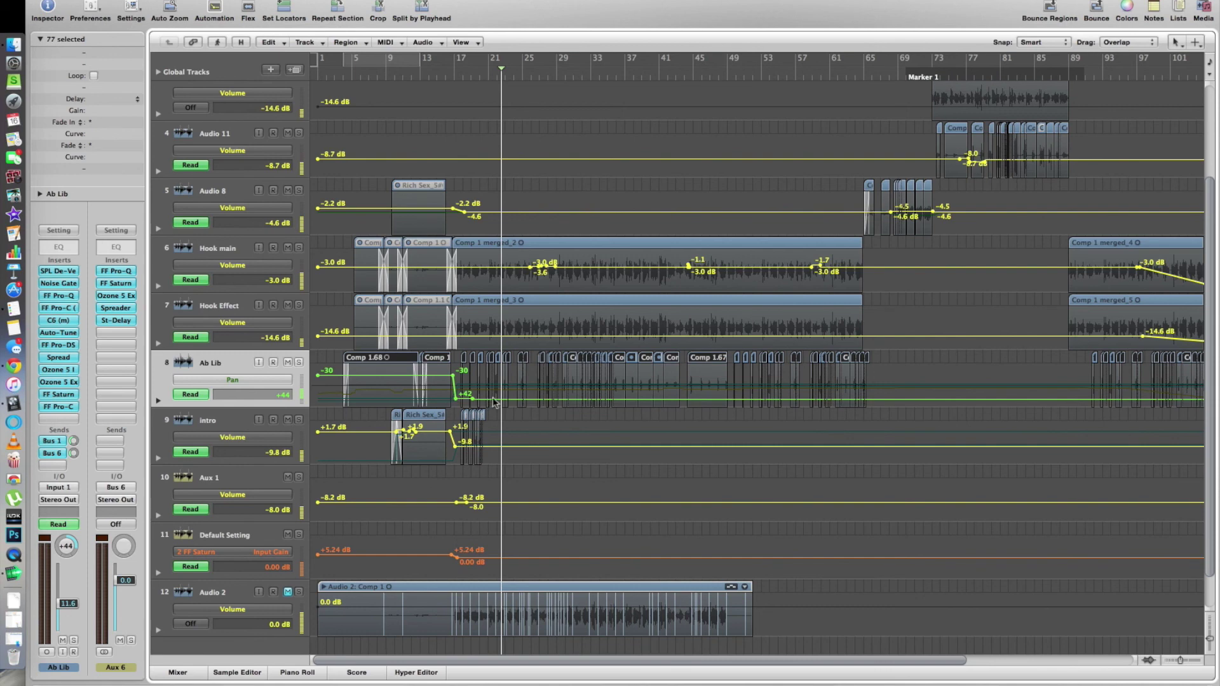
key("a")
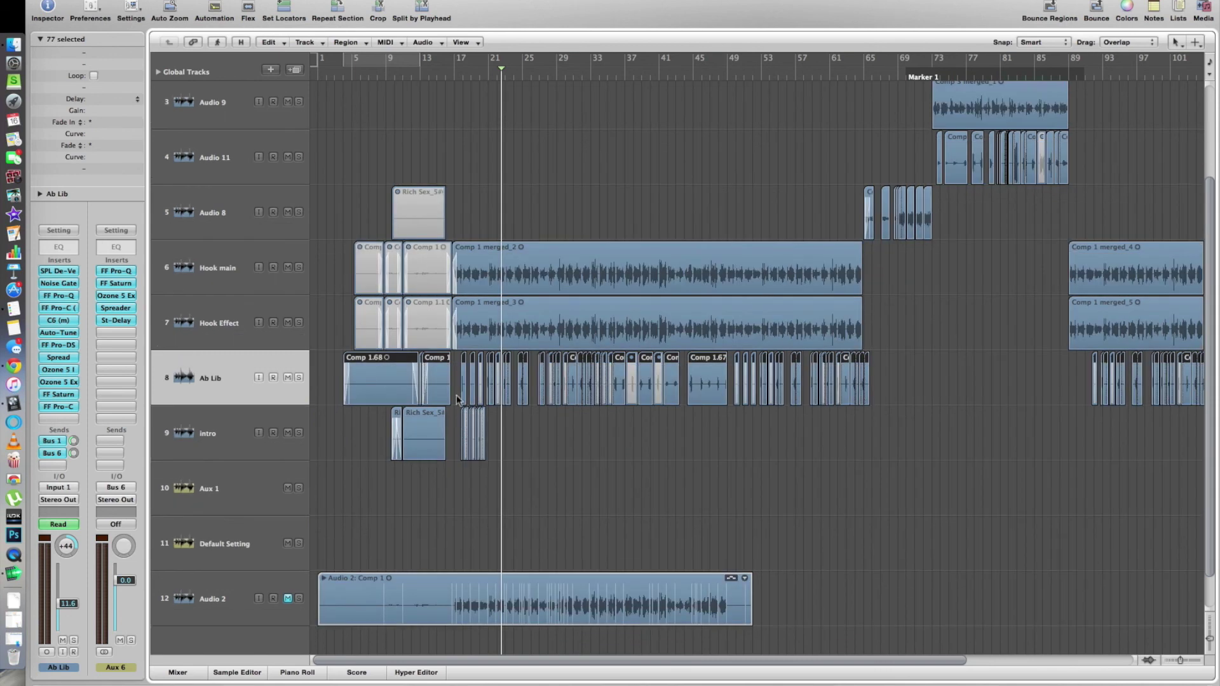
left_click(455, 360)
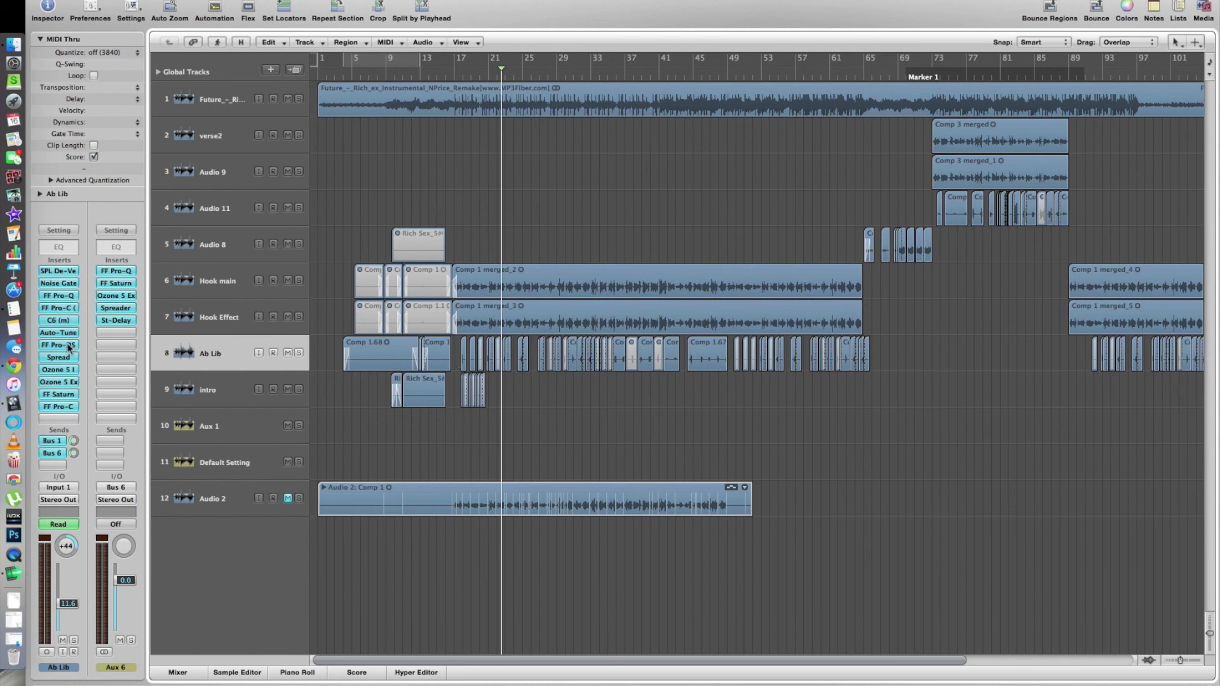
Open the FF Pro-Q insert on Ab Lib, examine its EQ curve, and close the window
left_click(70, 299)
left_click_drag(403, 21, 922, 175)
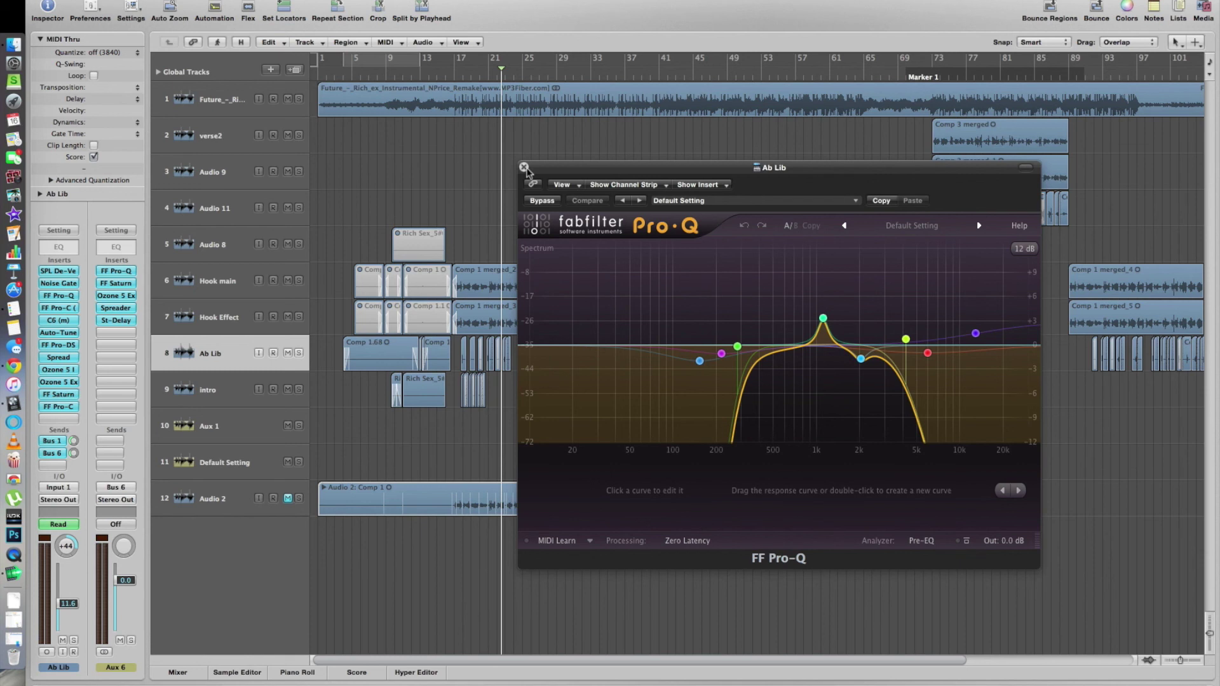
left_click(524, 167)
Open the last FF Pro-C insert on Ab Lib, examine its side chain and compression settings, close it, and deselect the regions
left_click(211, 353)
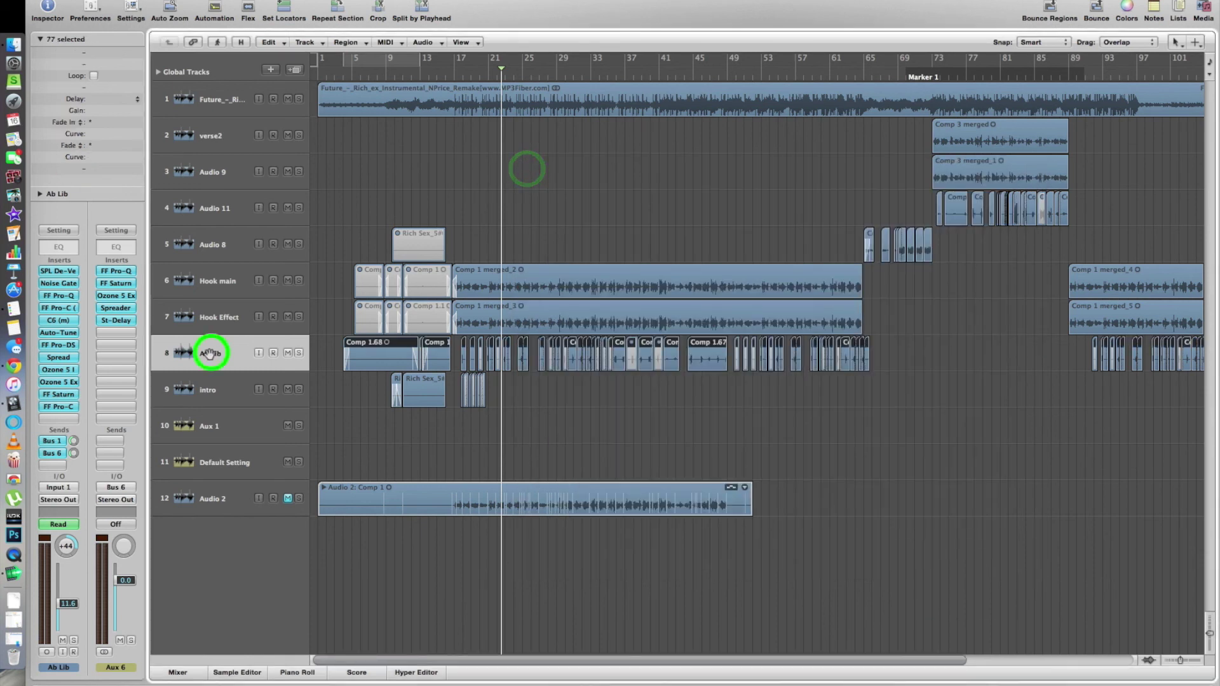
left_click(59, 407)
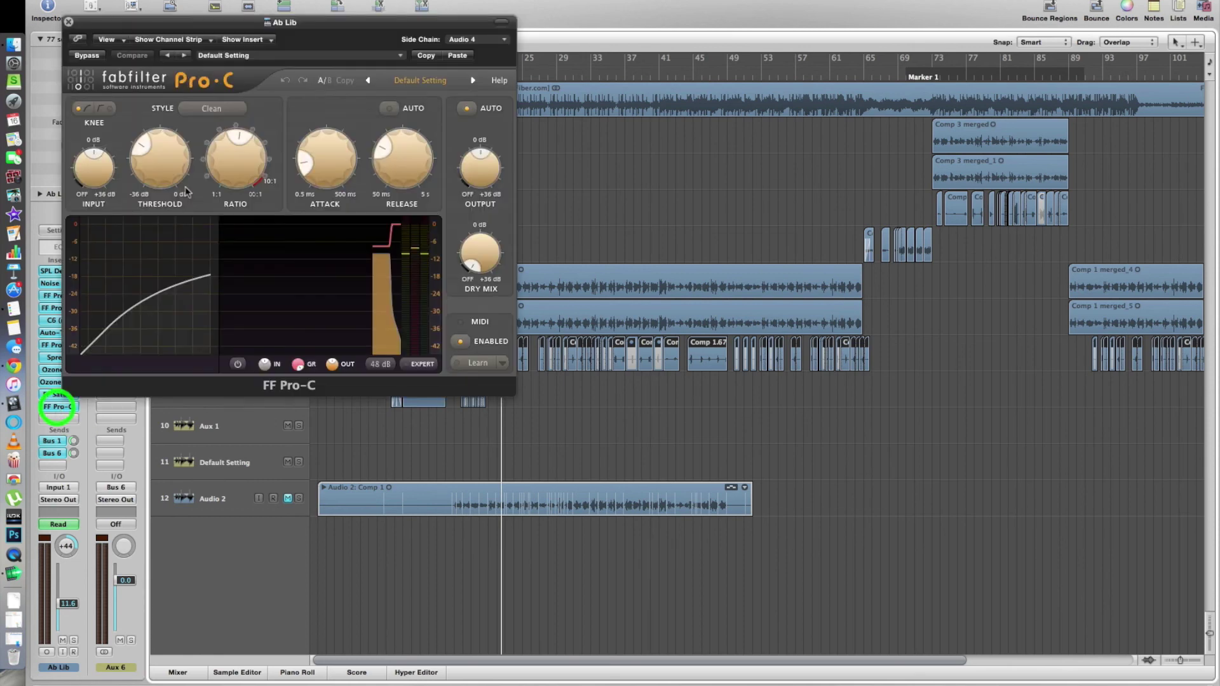
left_click_drag(264, 35, 575, 209)
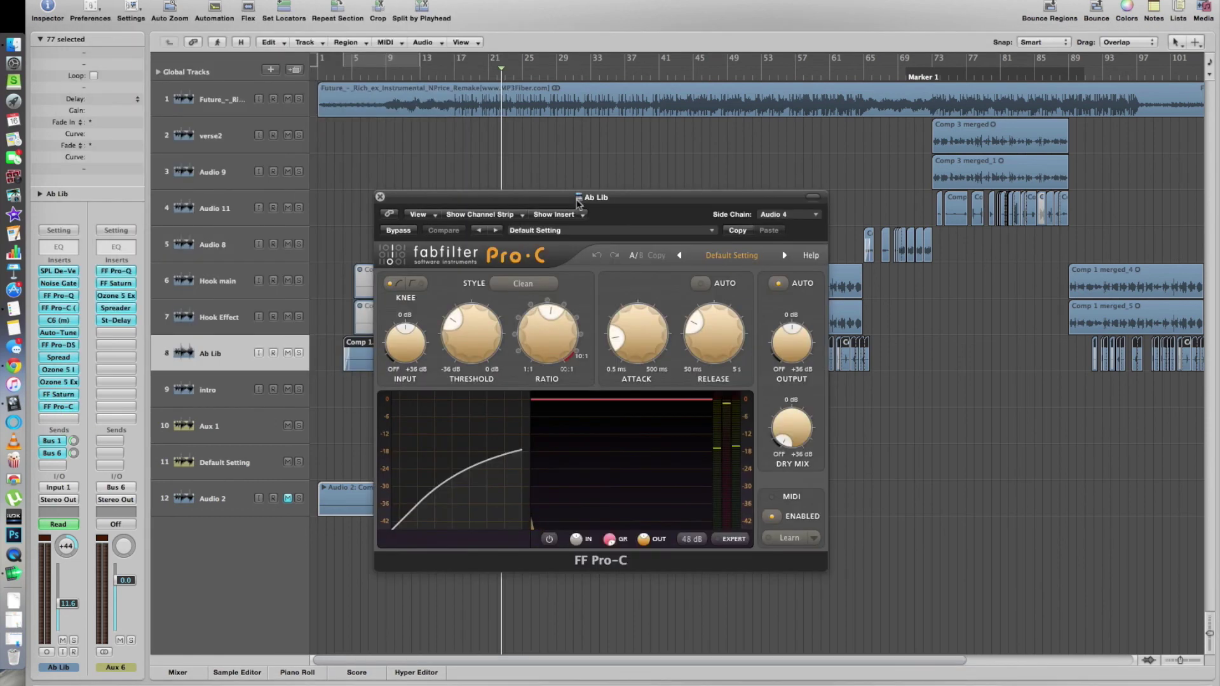
left_click(542, 326)
left_click(380, 197)
left_click(337, 184)
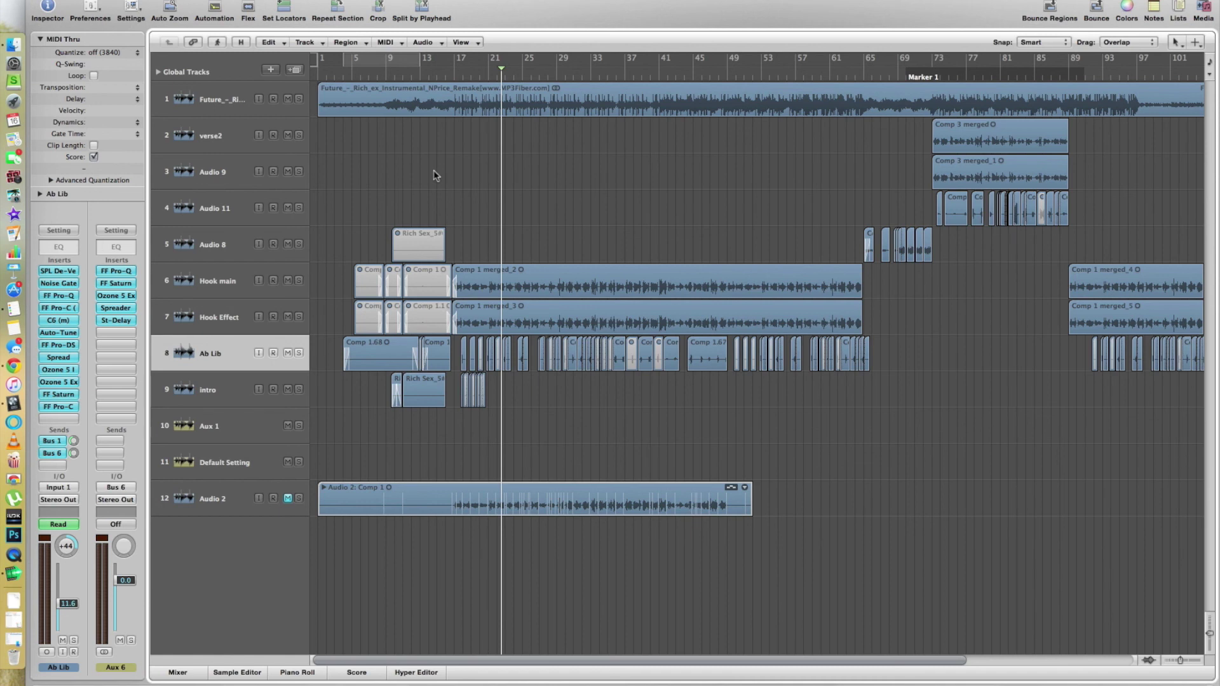
key("ctrl+Left")
key("ctrl+Left")
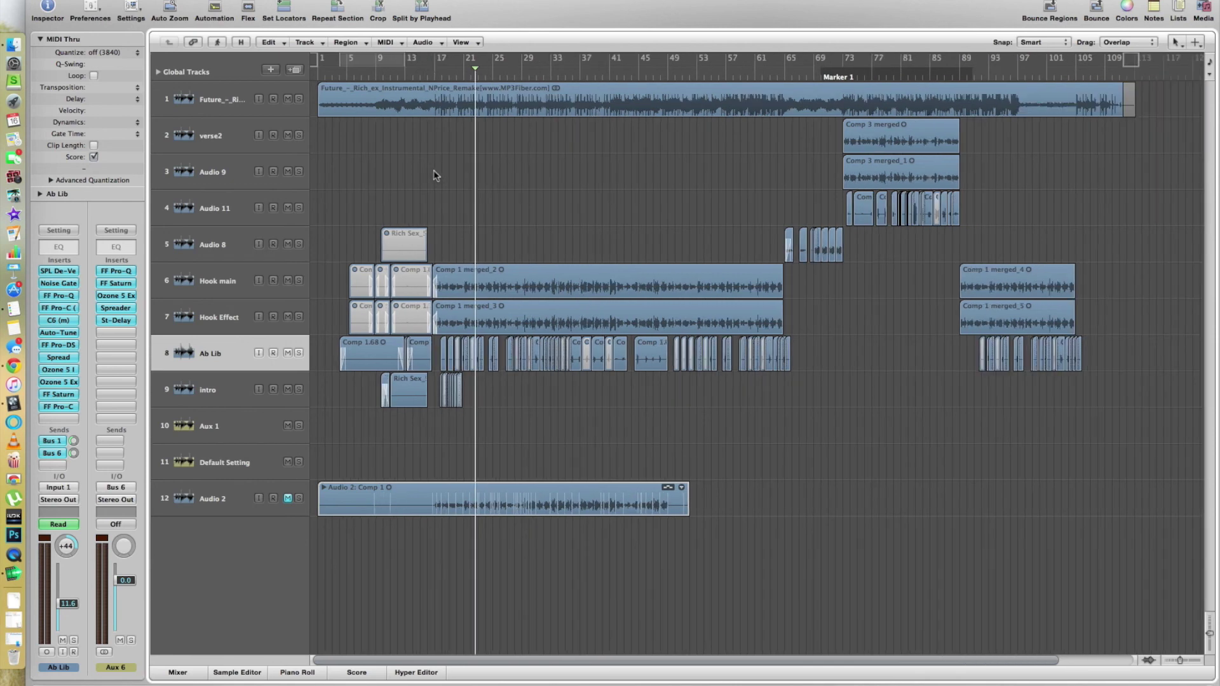
left_click(391, 179)
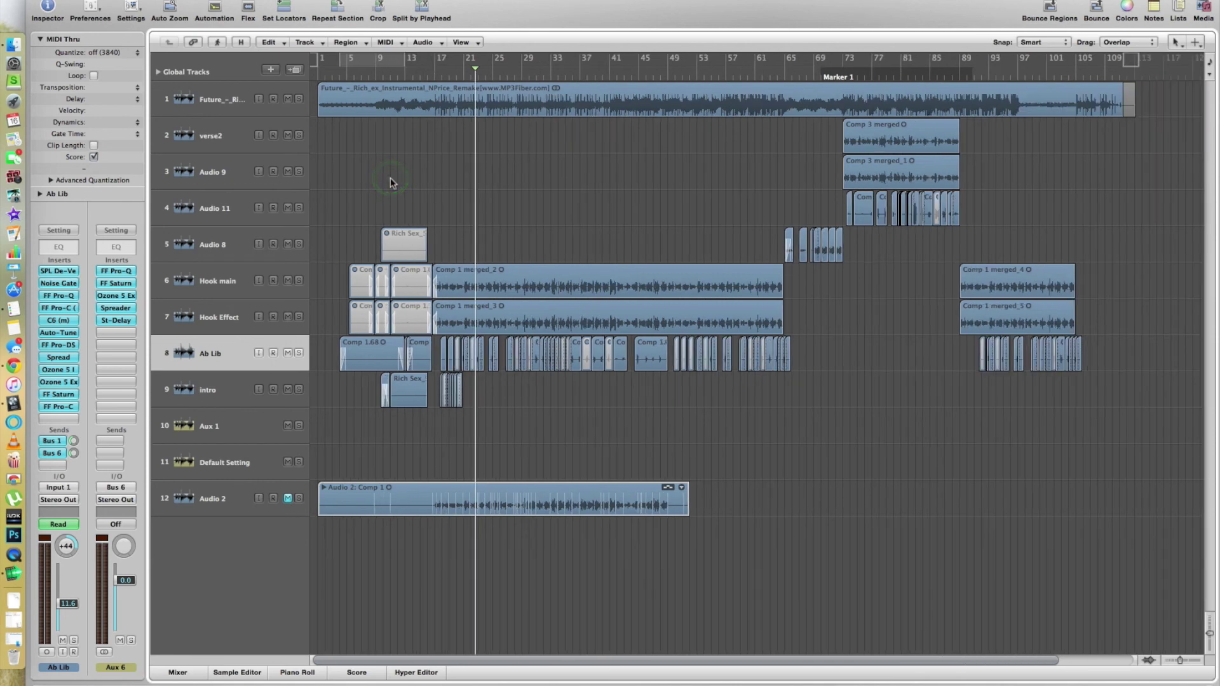